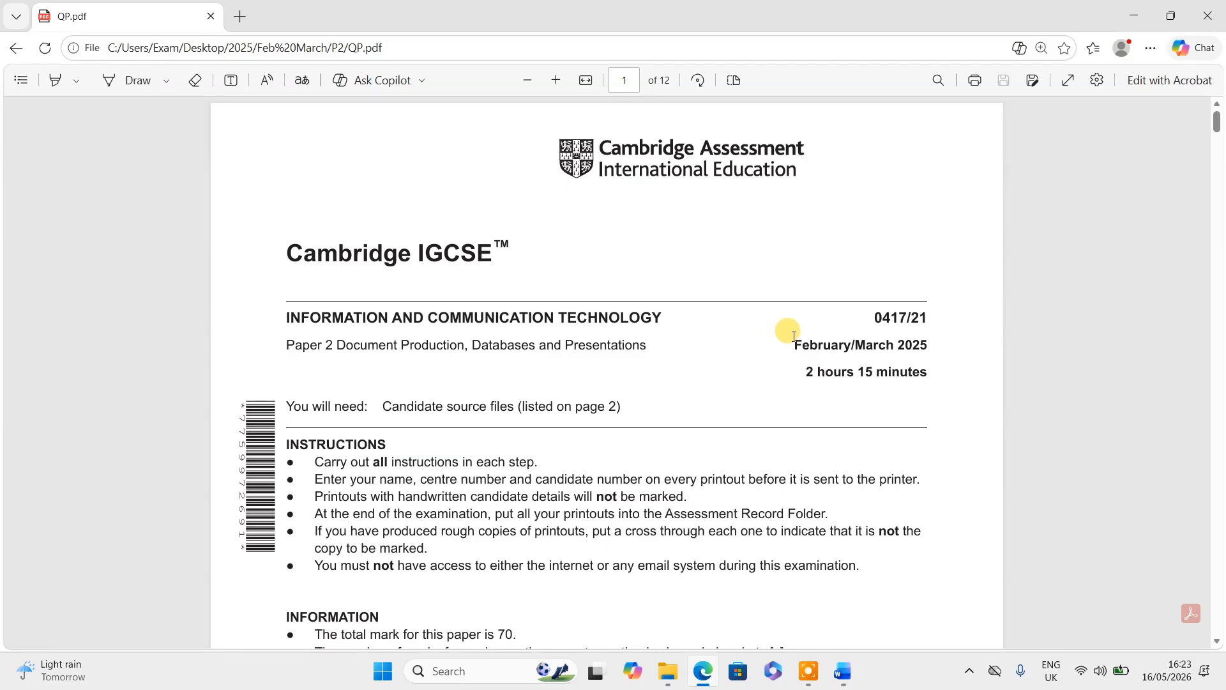
# - Highlight 'February/March 2025' and 'Document Production' in yellow on QP.pdf, then scroll to page 2
pyautogui.click(81, 84)
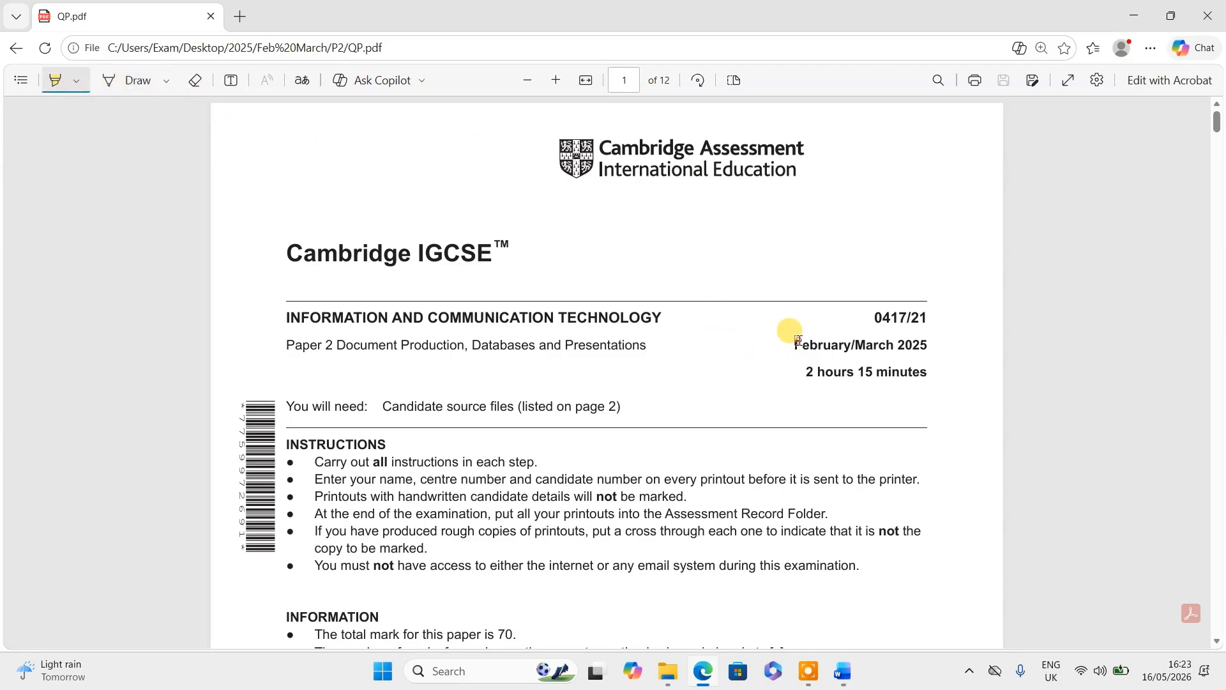
pyautogui.moveTo(798, 340); pyautogui.dragTo(915, 339)
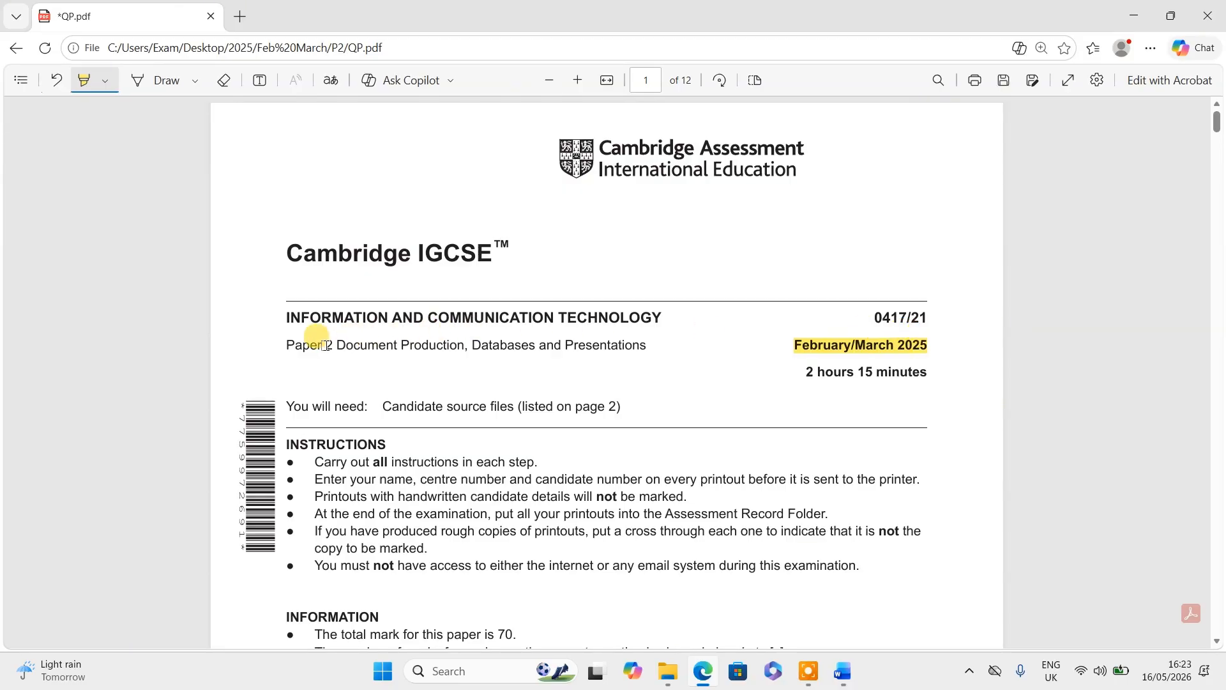
pyautogui.moveTo(335, 341); pyautogui.dragTo(467, 343)
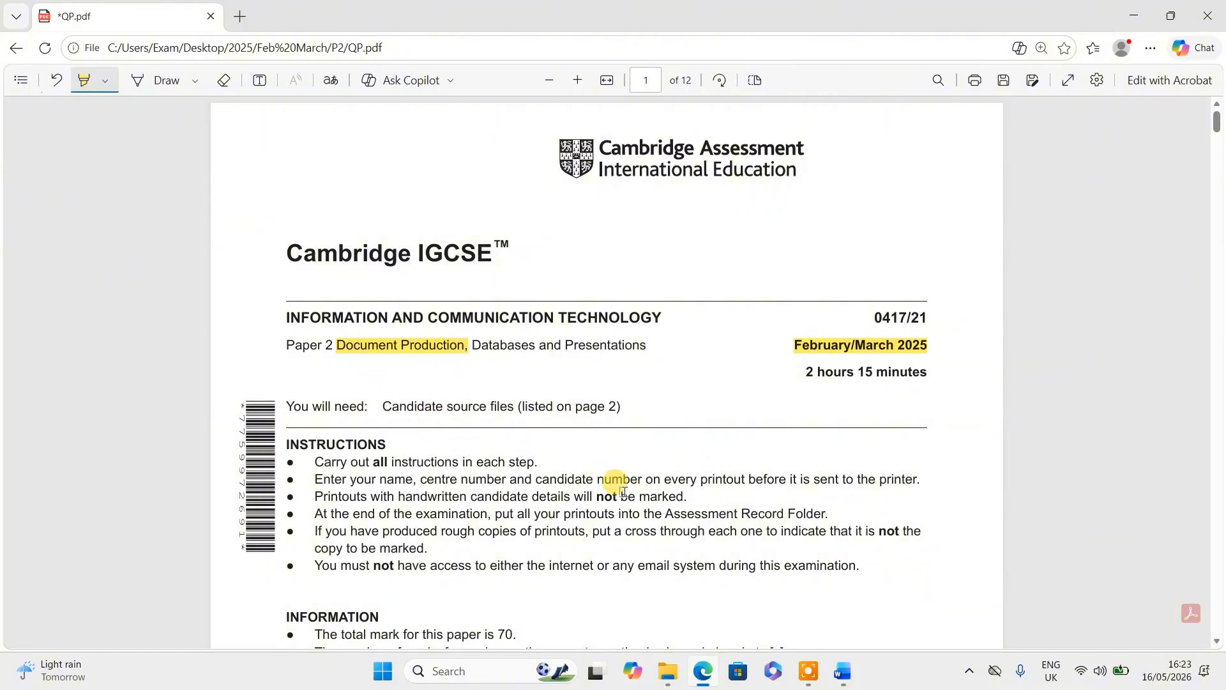
pyautogui.scroll(-15, 562, 484)
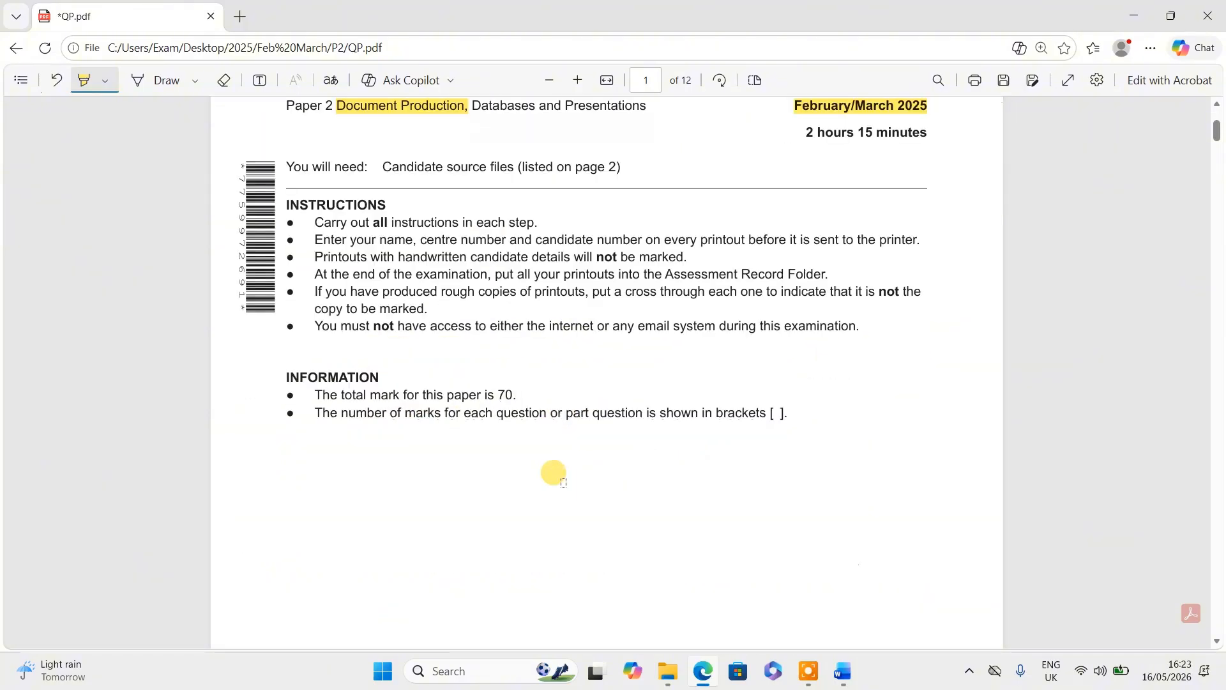
pyautogui.scroll(-1, 564, 479)
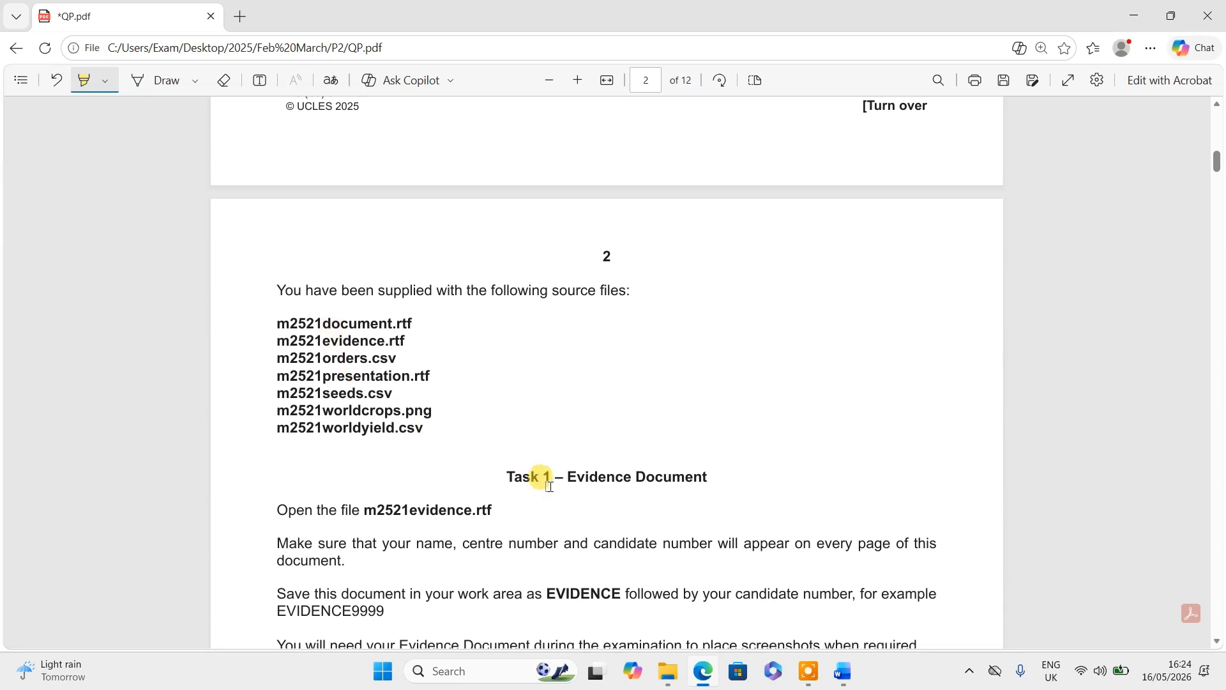
pyautogui.scroll(-1, 546, 479)
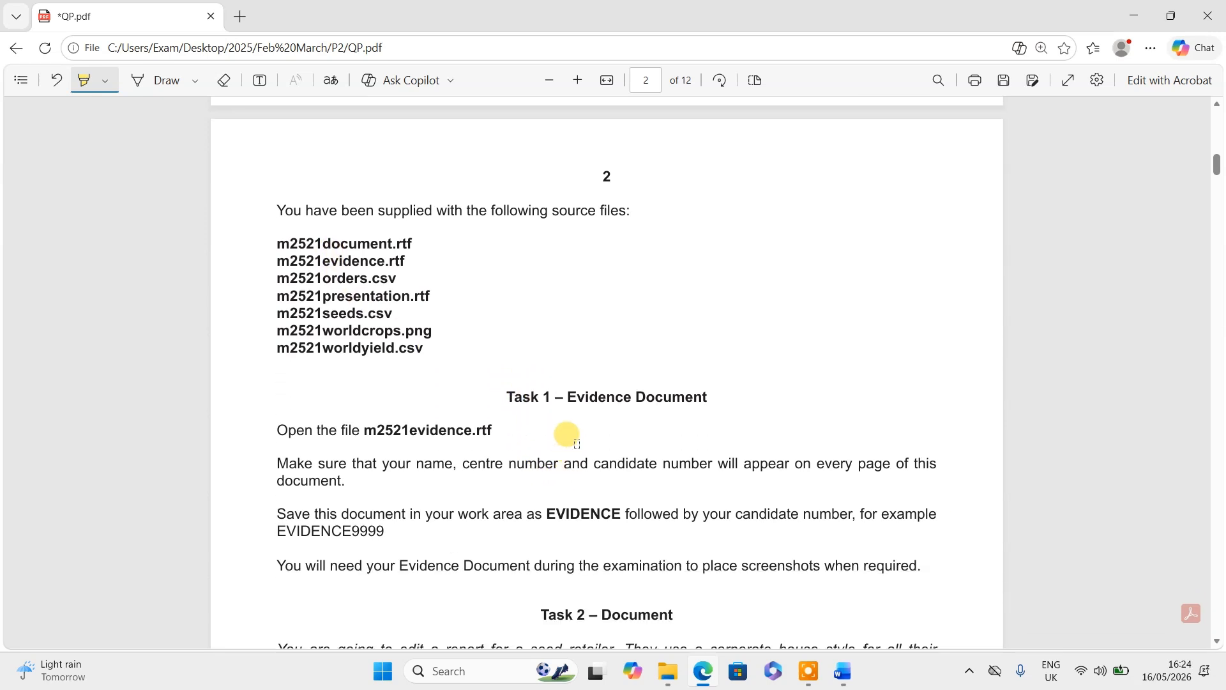
# - Check the Evidence Document's candidate-details header in Word, then bring File Explorer's P2 window forward
pyautogui.click(847, 675)
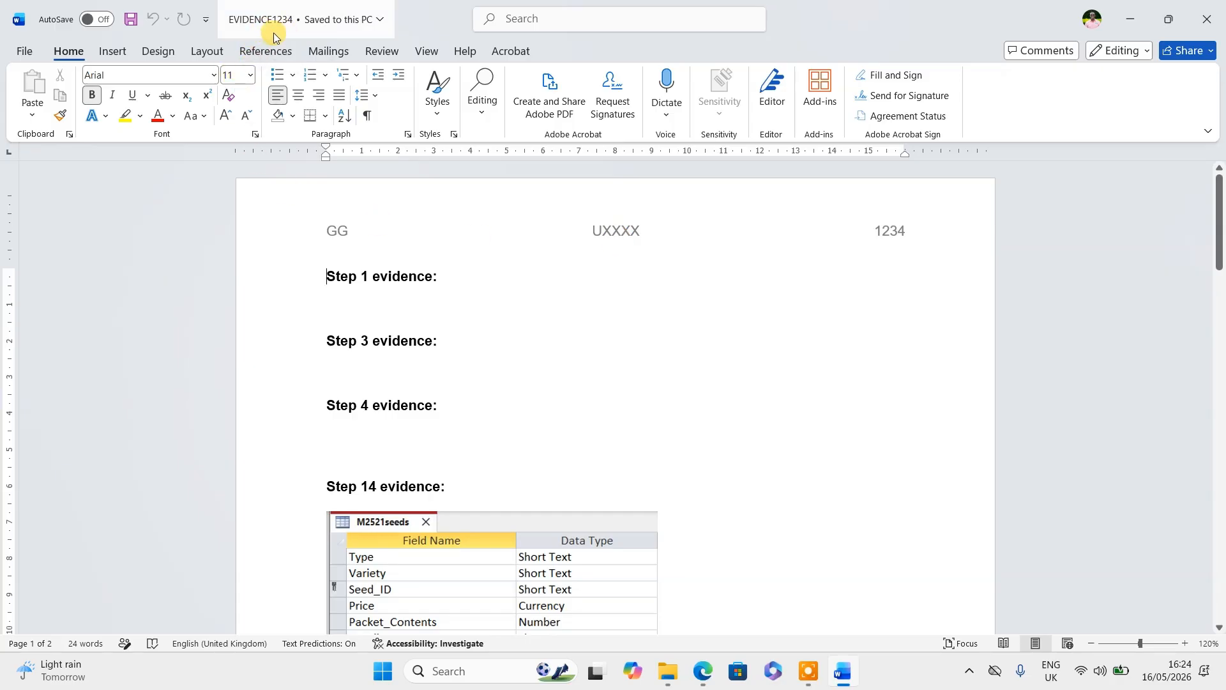
pyautogui.click(672, 681)
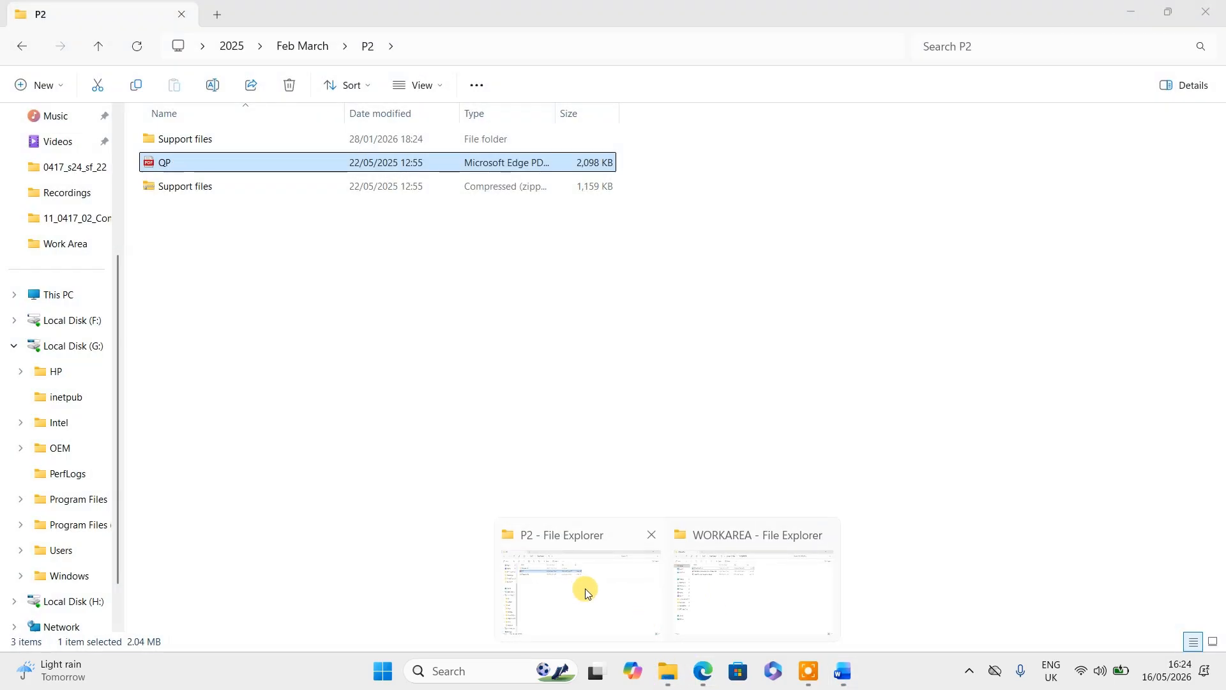
# - Open Support files > WORKAREA in the P2 window, listing EVIDENCE1234, the presentation and Access database
pyautogui.click(584, 586)
pyautogui.doubleClick(183, 140)
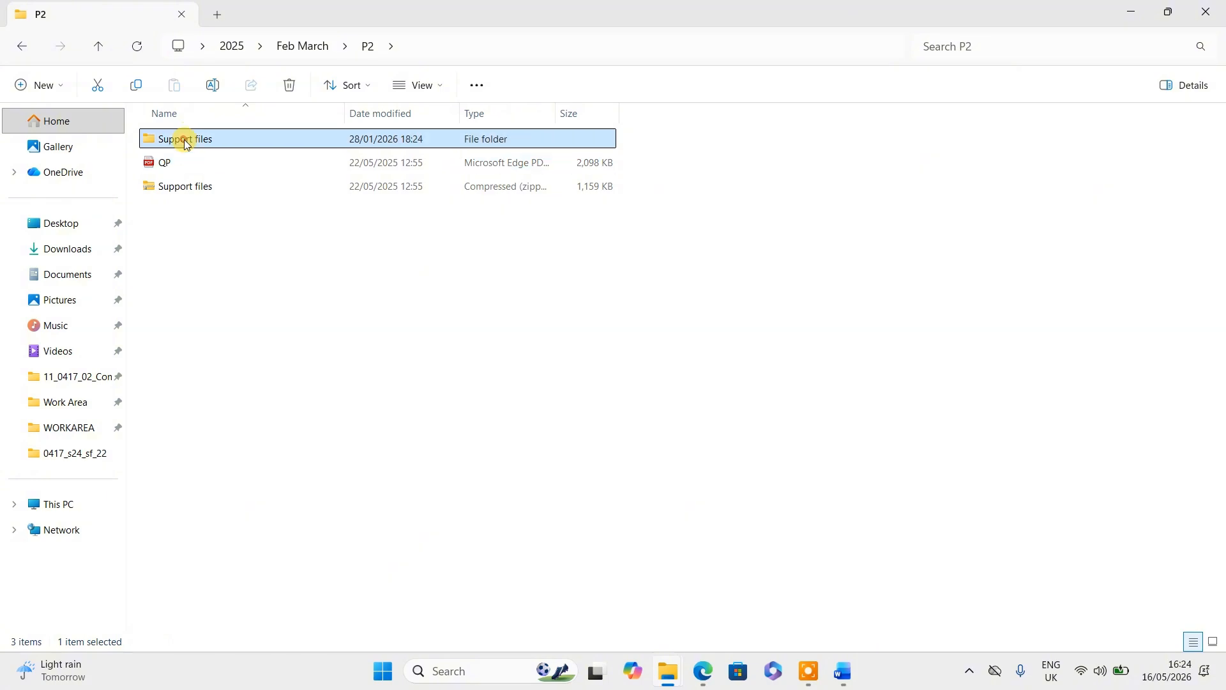
pyautogui.doubleClick(179, 164)
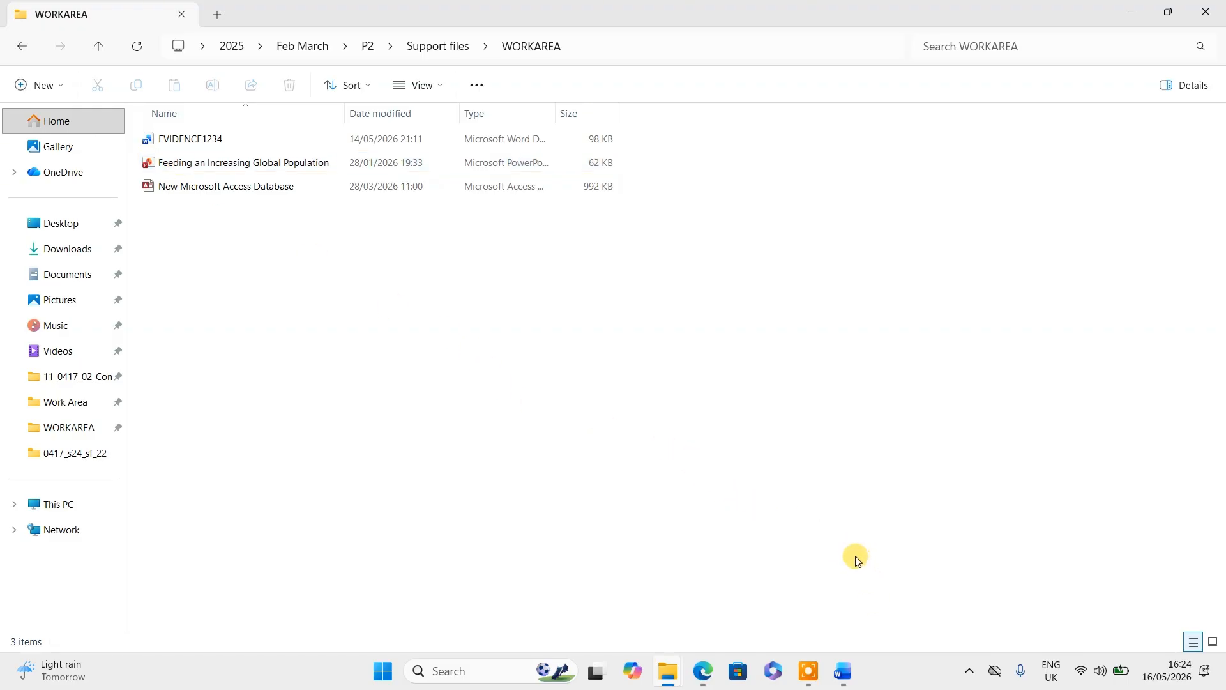
pyautogui.moveTo(850, 685)
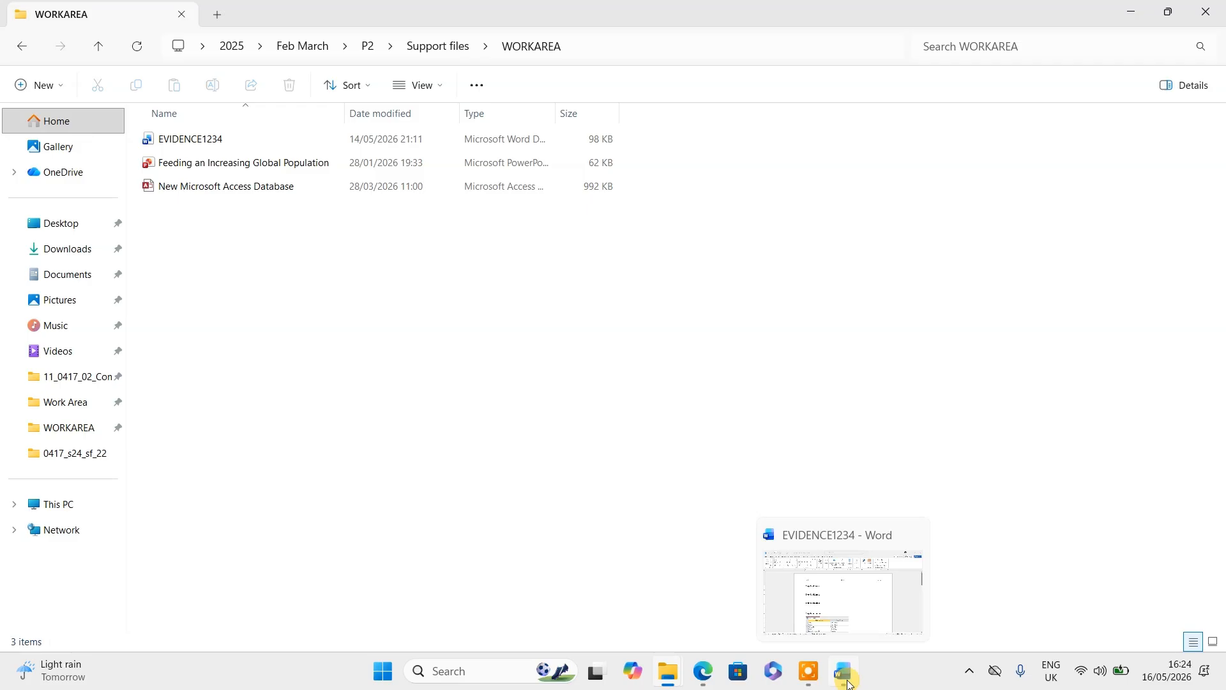
# - Return to QP.pdf in Edge and scroll down to Task 2 – Document
pyautogui.click(708, 685)
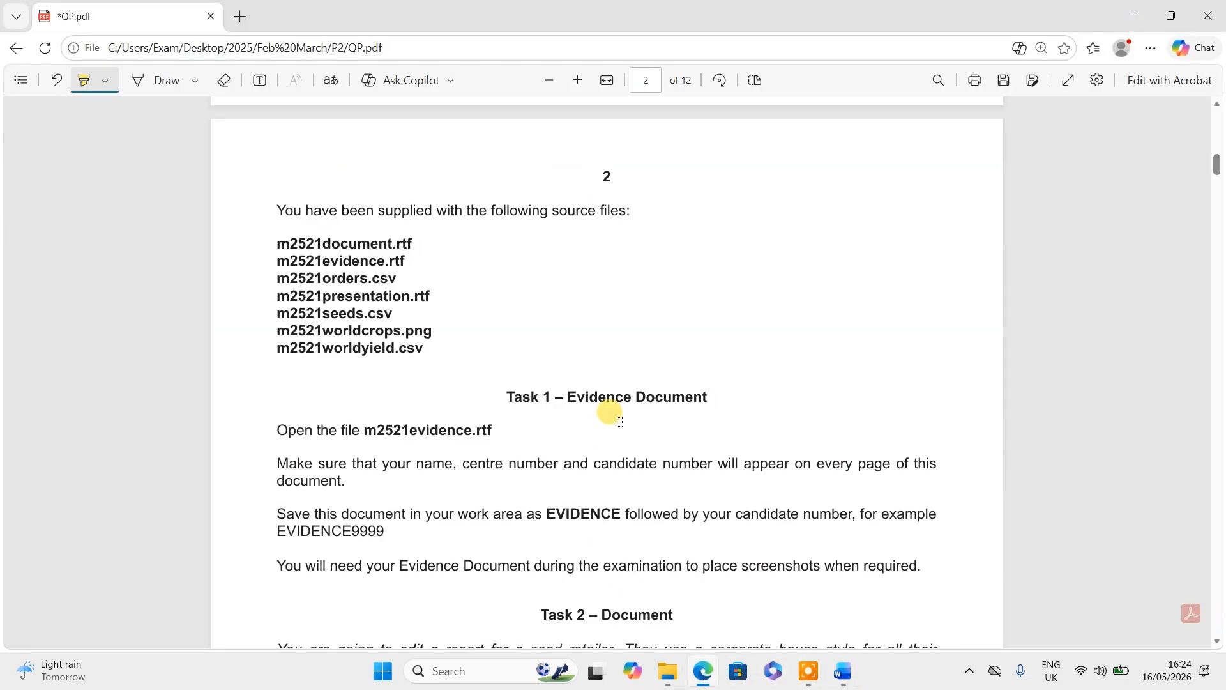
pyautogui.scroll(-5, 620, 421)
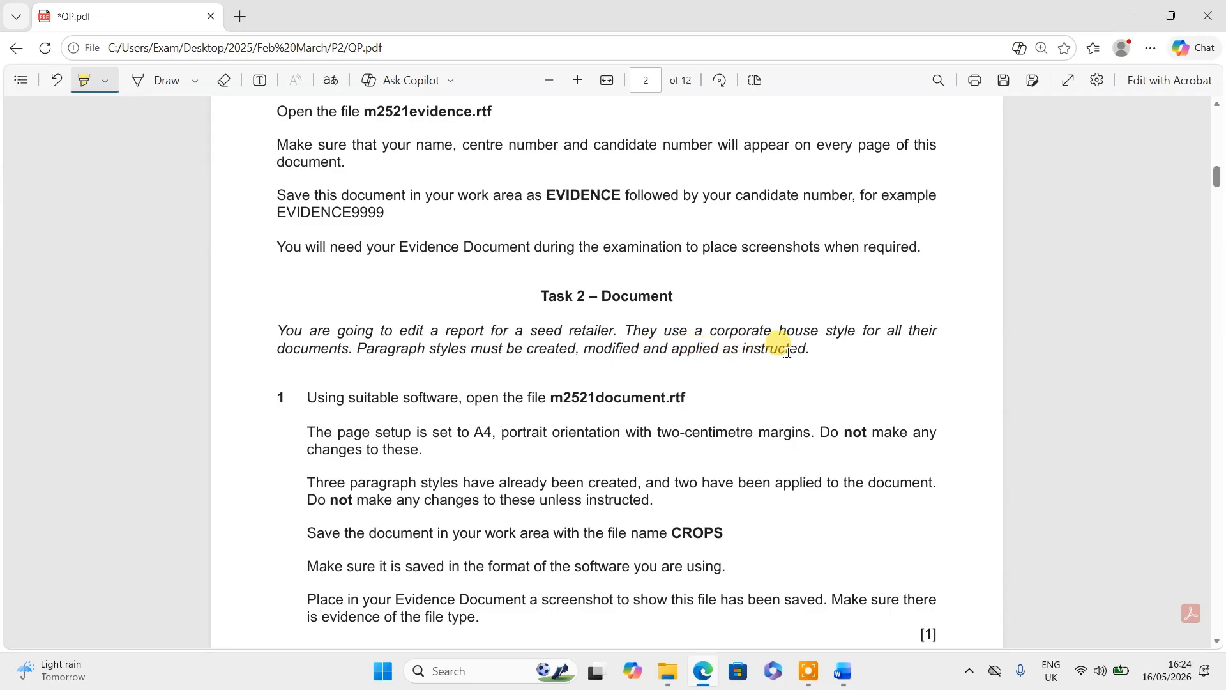
pyautogui.scroll(-2, 517, 389)
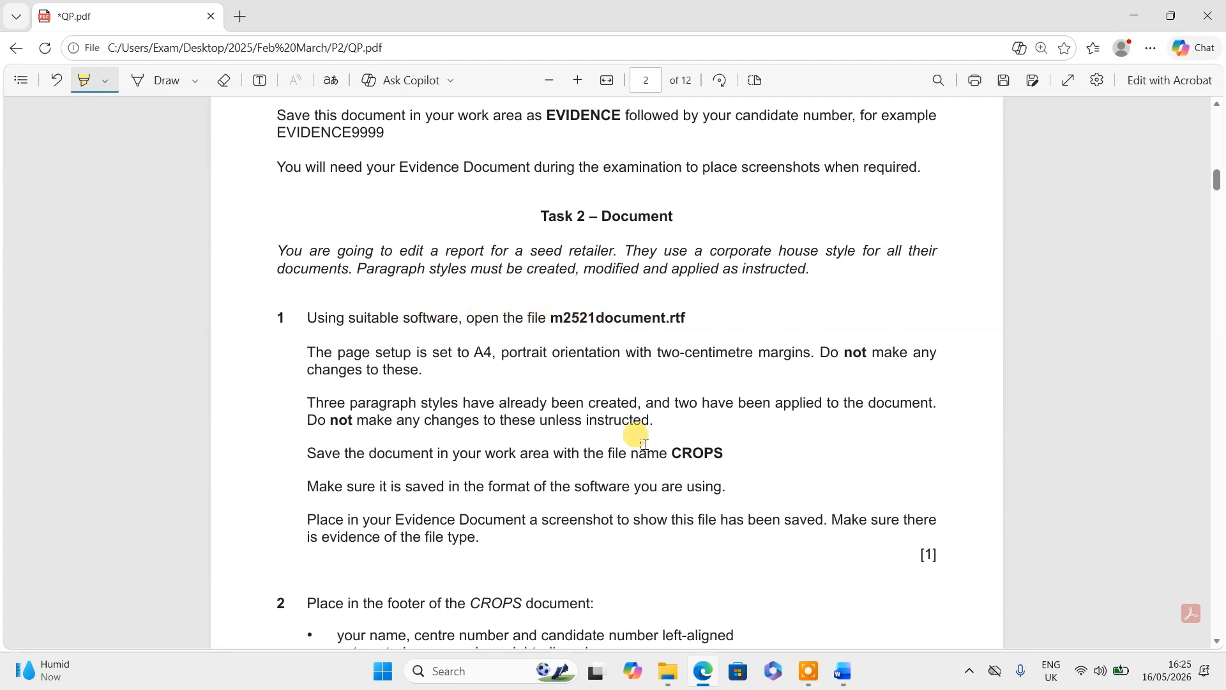
# - Open m2521document from the Confidential Source Files folder in Word, then return to the question paper
pyautogui.moveTo(670, 677)
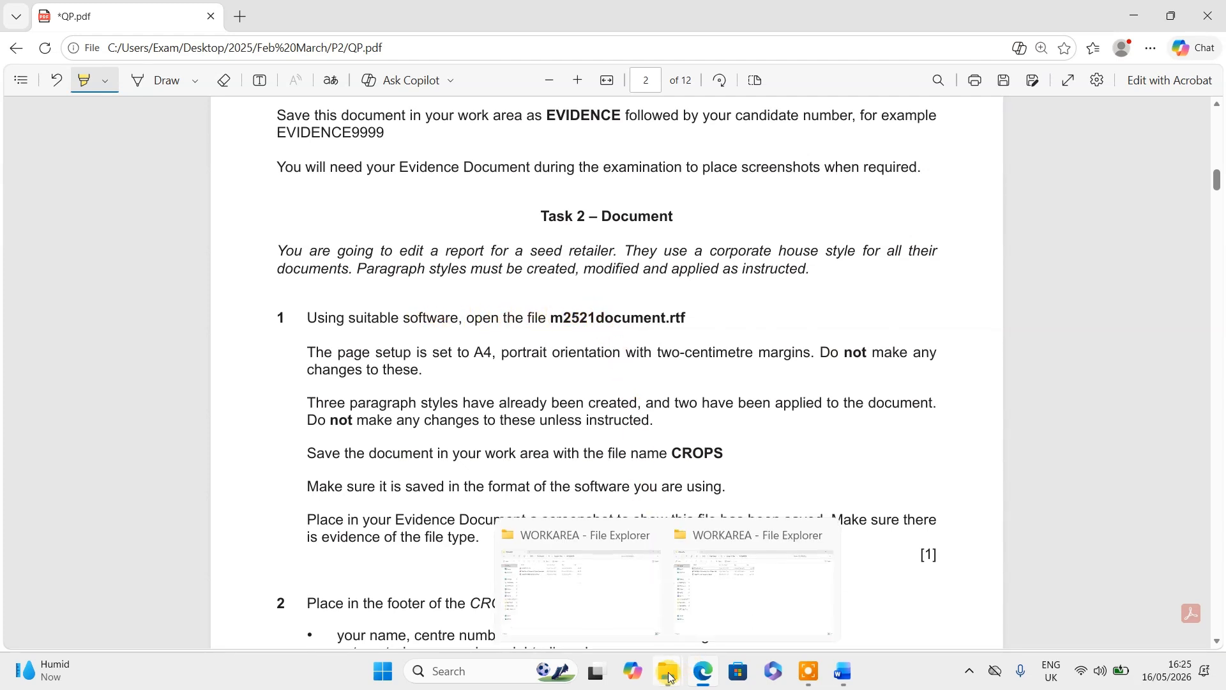
pyautogui.click(718, 592)
pyautogui.click(102, 49)
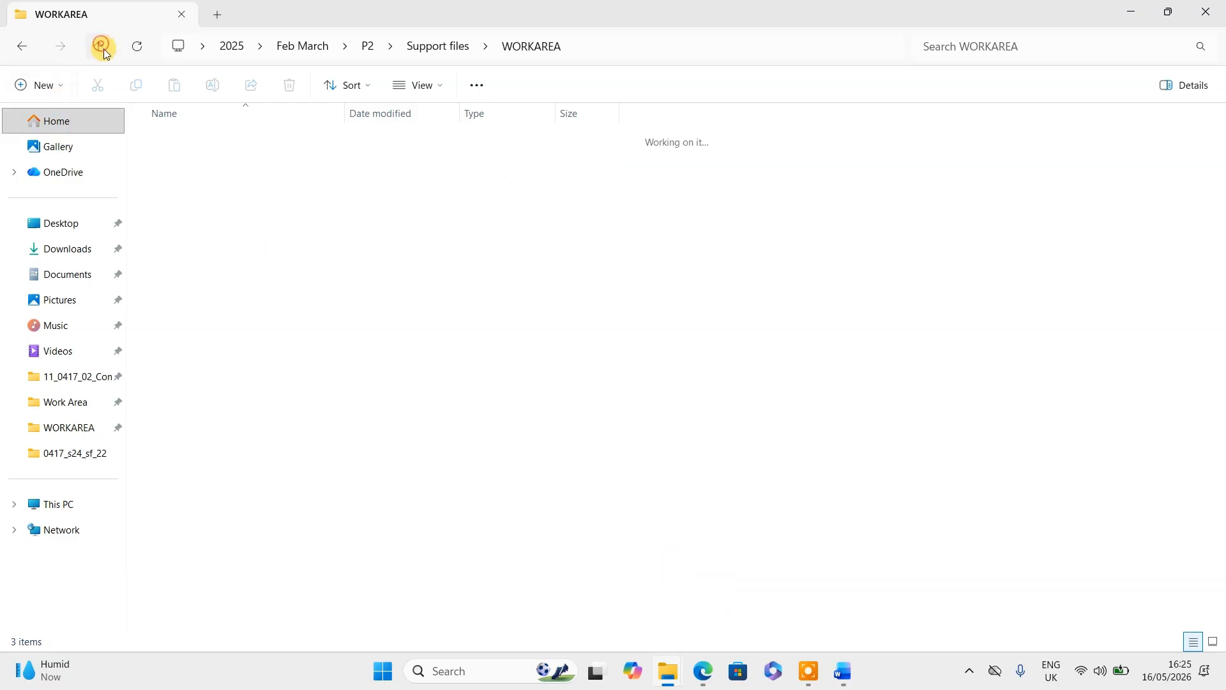
pyautogui.doubleClick(192, 138)
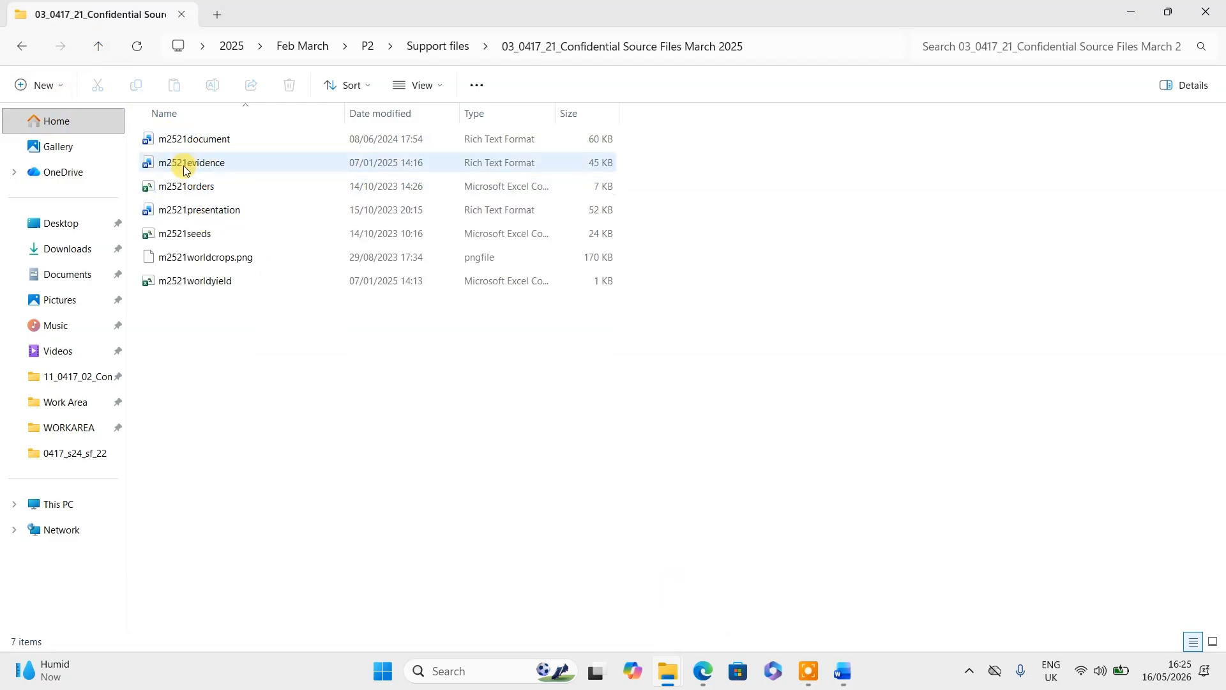
pyautogui.doubleClick(191, 138)
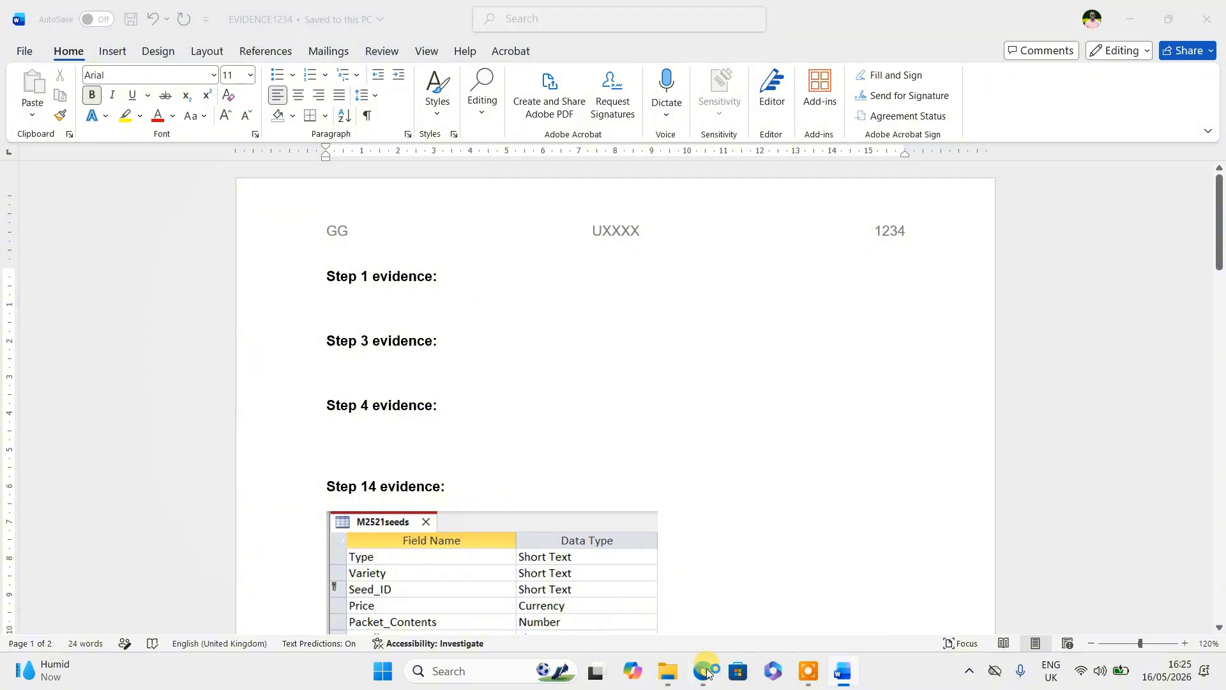
pyautogui.click(705, 670)
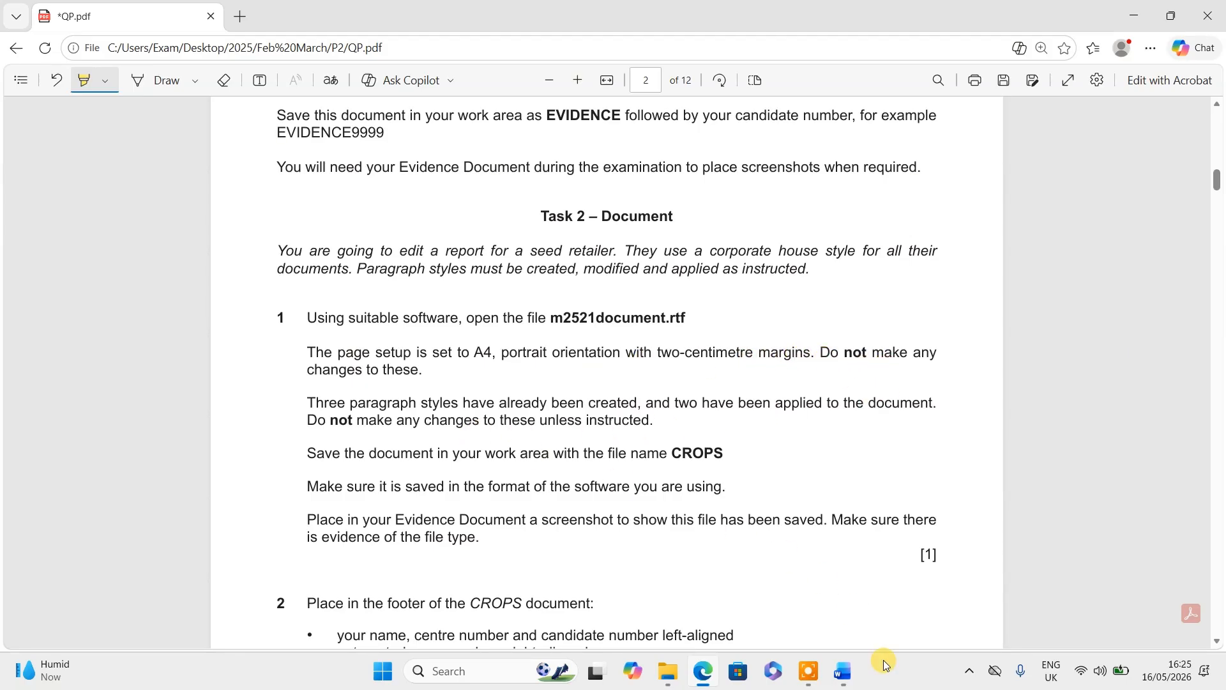
# - Bring m2521document forward and scroll through the Global Crop Report
pyautogui.click(848, 671)
pyautogui.click(894, 603)
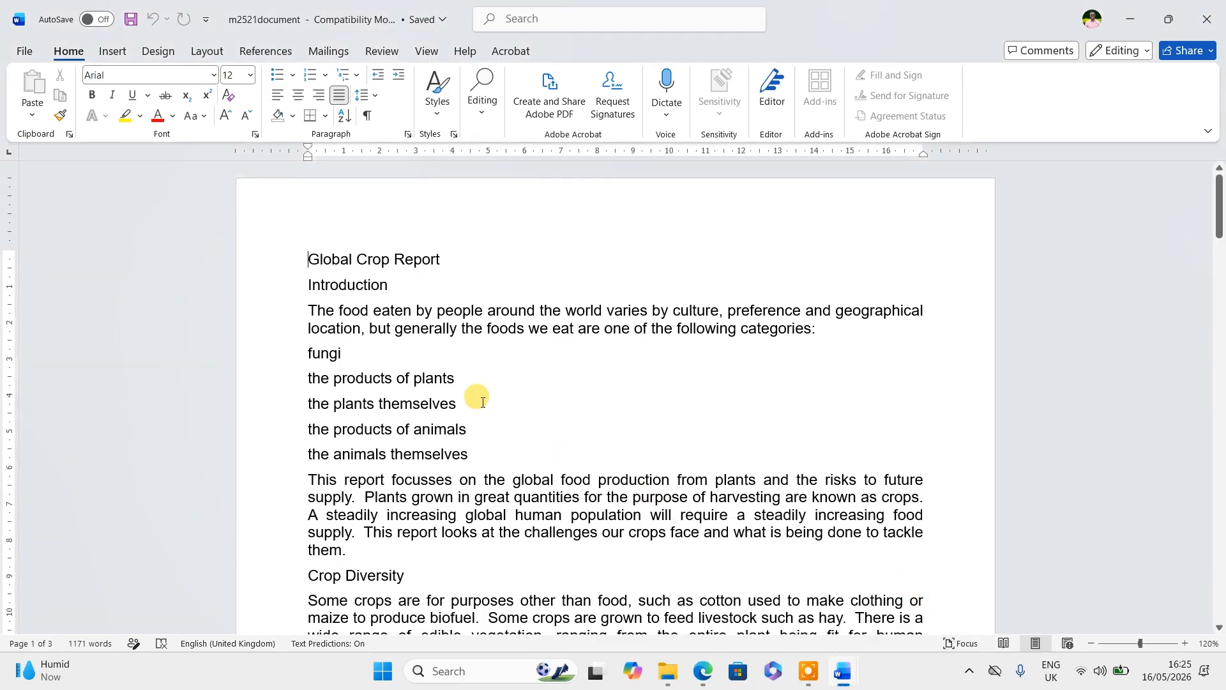
pyautogui.scroll(-5, 468, 384)
pyautogui.scroll(-20, 468, 384)
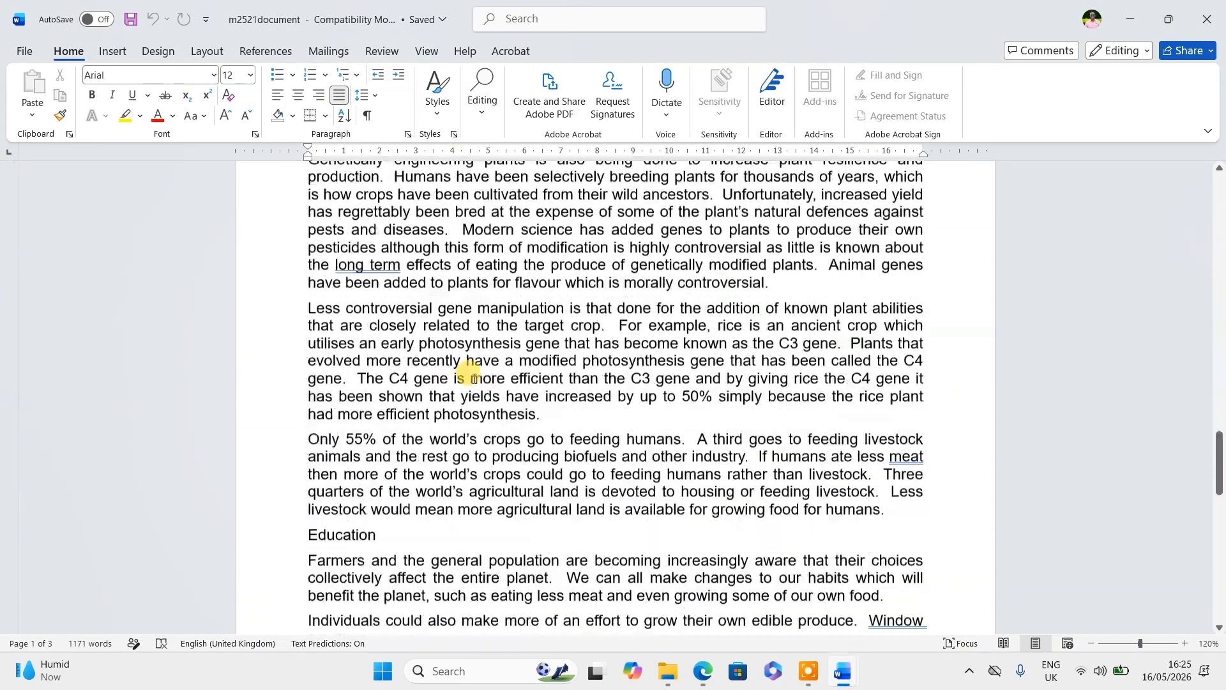
pyautogui.scroll(-10, 474, 376)
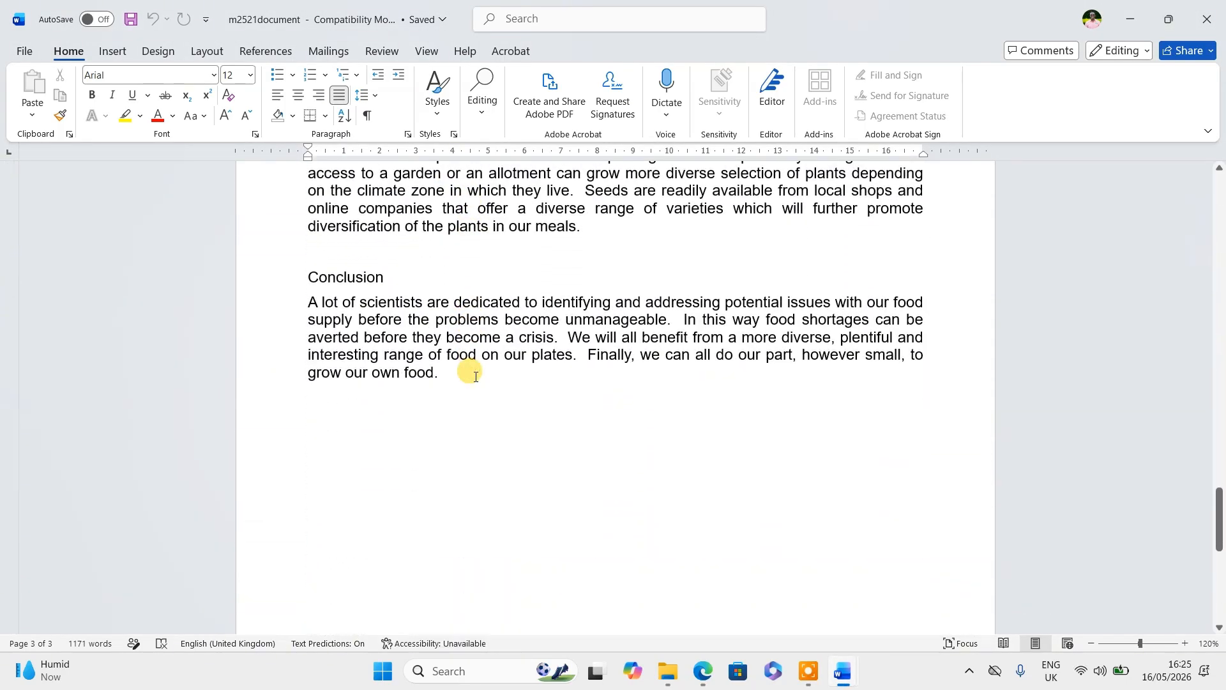
pyautogui.scroll(9, 475, 375)
pyautogui.scroll(20, 475, 376)
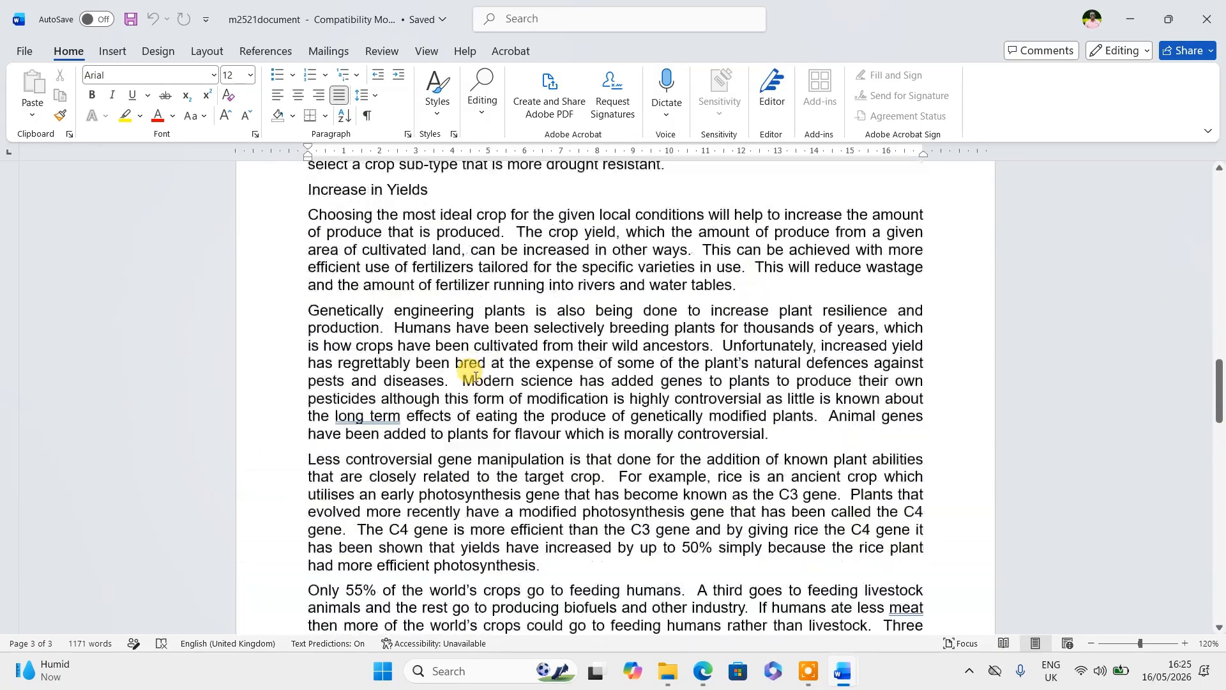
pyautogui.scroll(8, 475, 376)
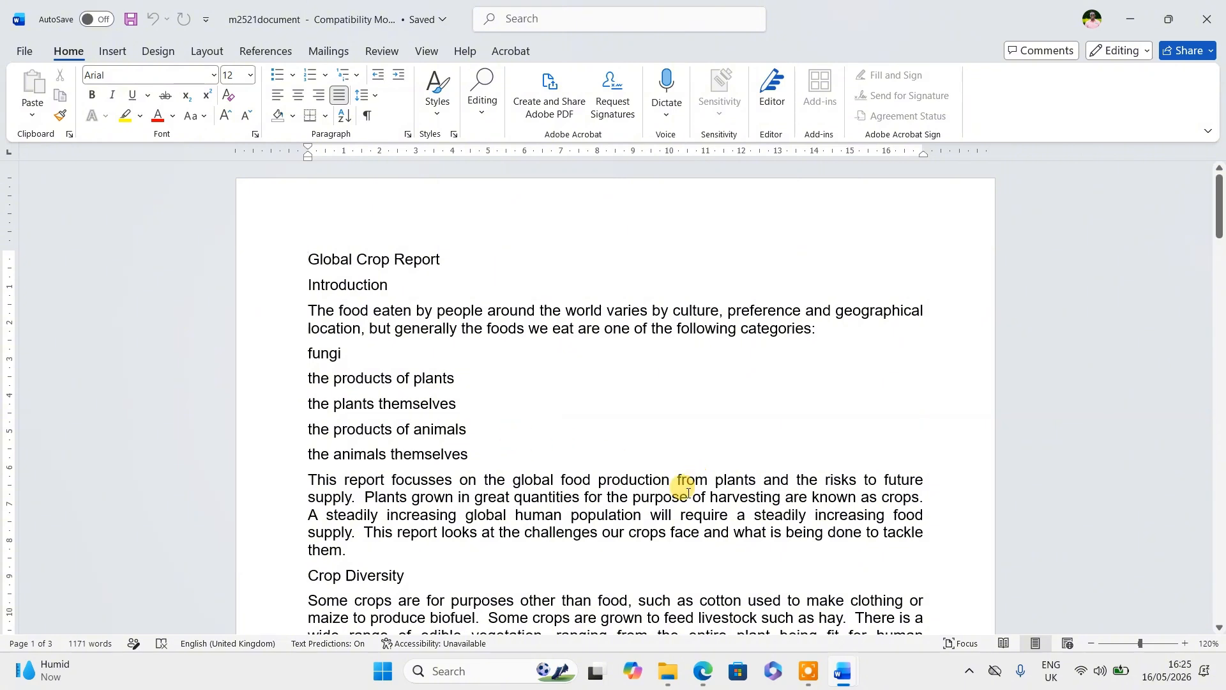
# - Toggle Show/Hide ¶ and review the report's formatting down to the Conclusion
pyautogui.click(368, 118)
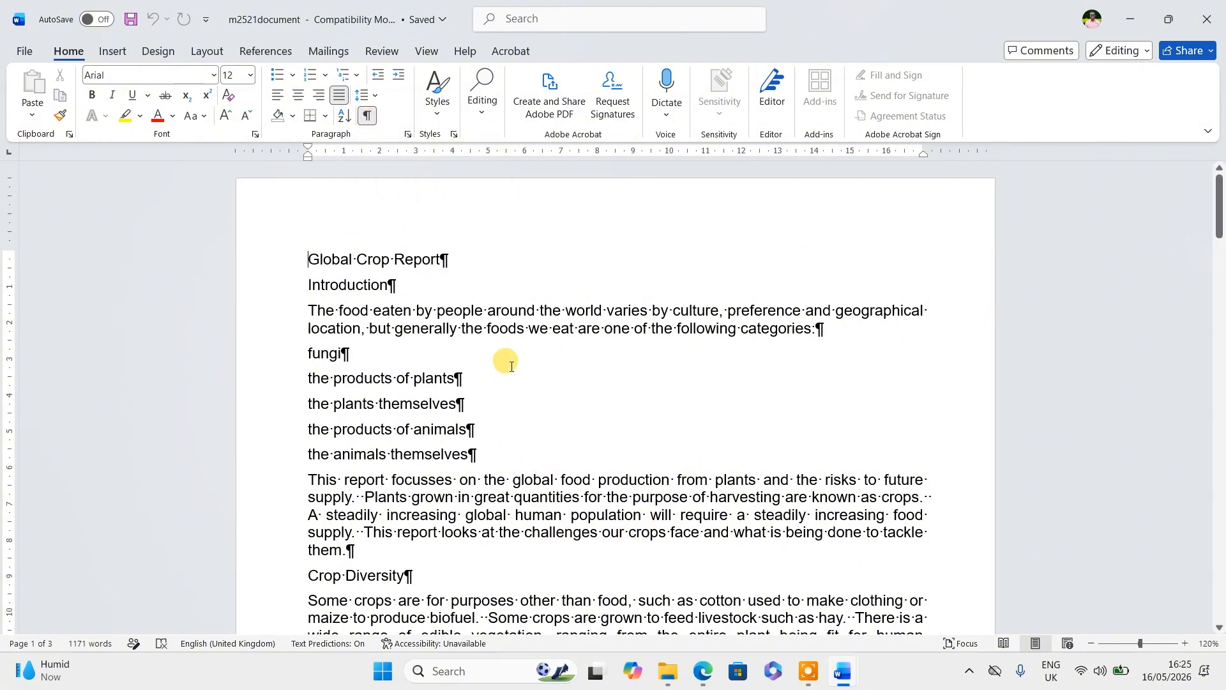
pyautogui.scroll(-5, 504, 377)
pyautogui.scroll(-13, 513, 388)
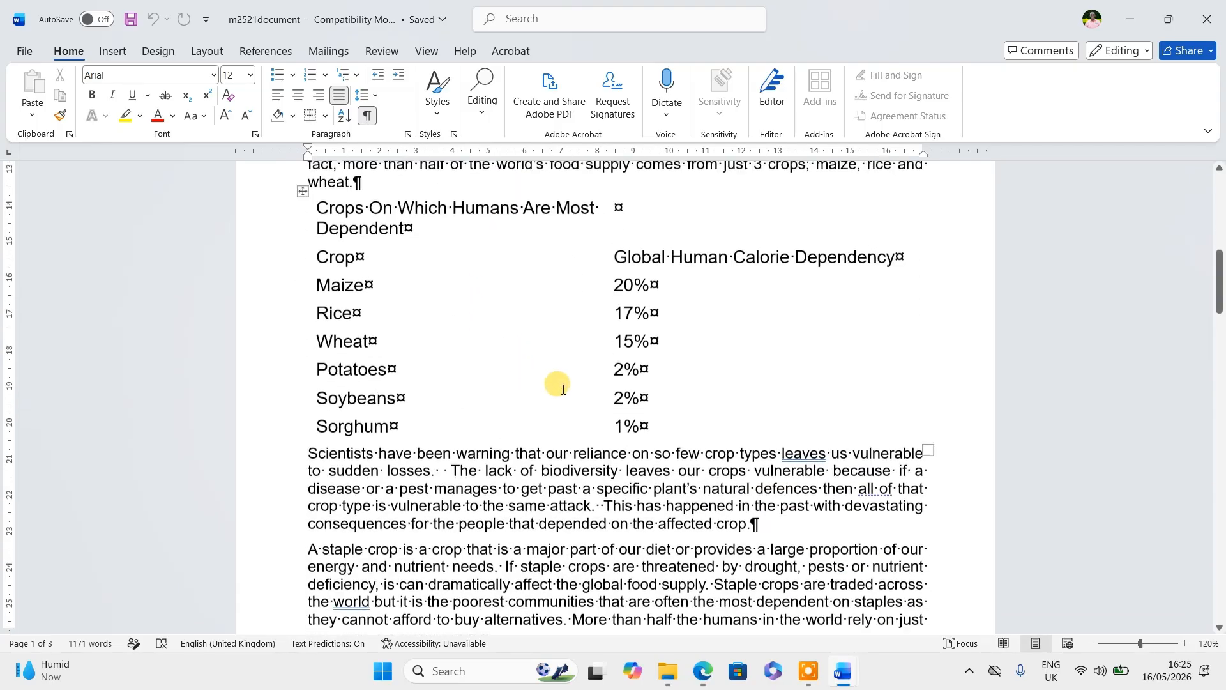
pyautogui.scroll(-12, 746, 313)
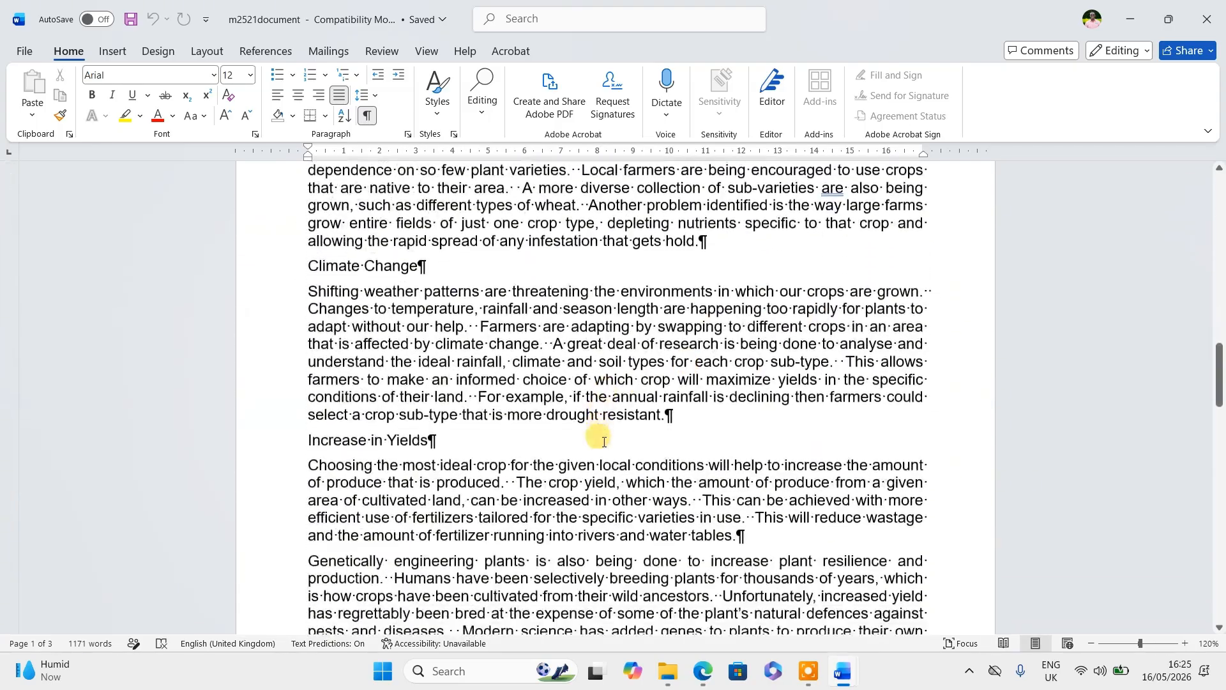
pyautogui.scroll(-12, 772, 411)
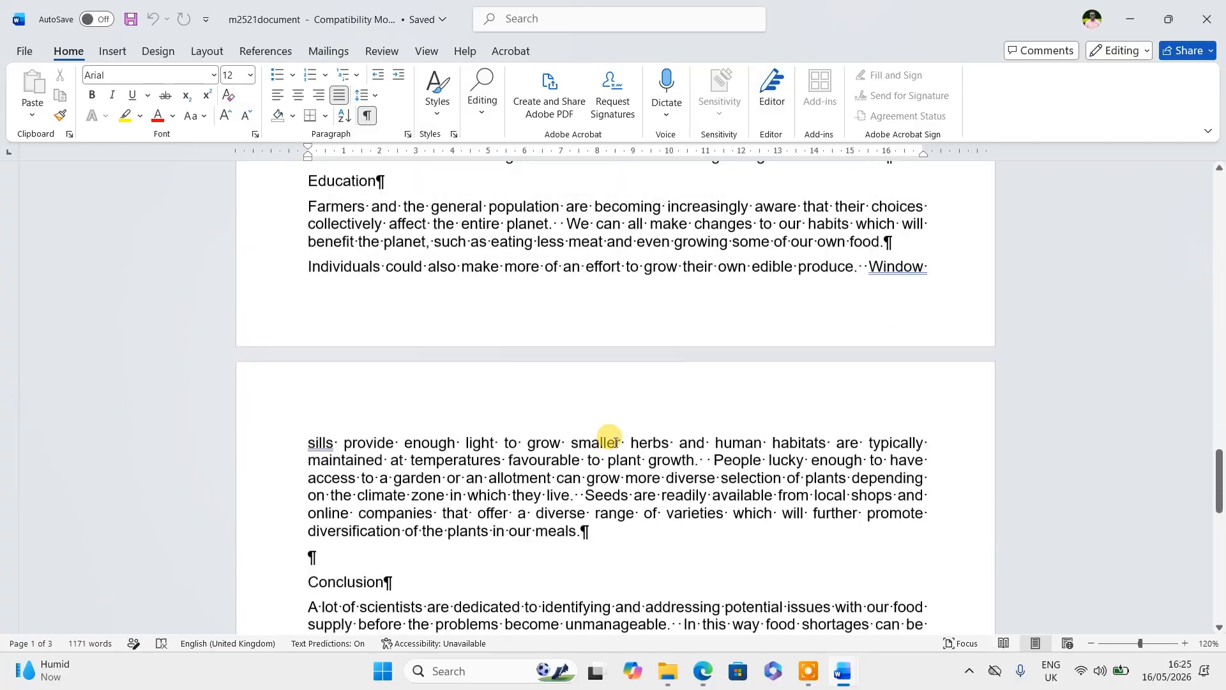
pyautogui.scroll(4, 618, 443)
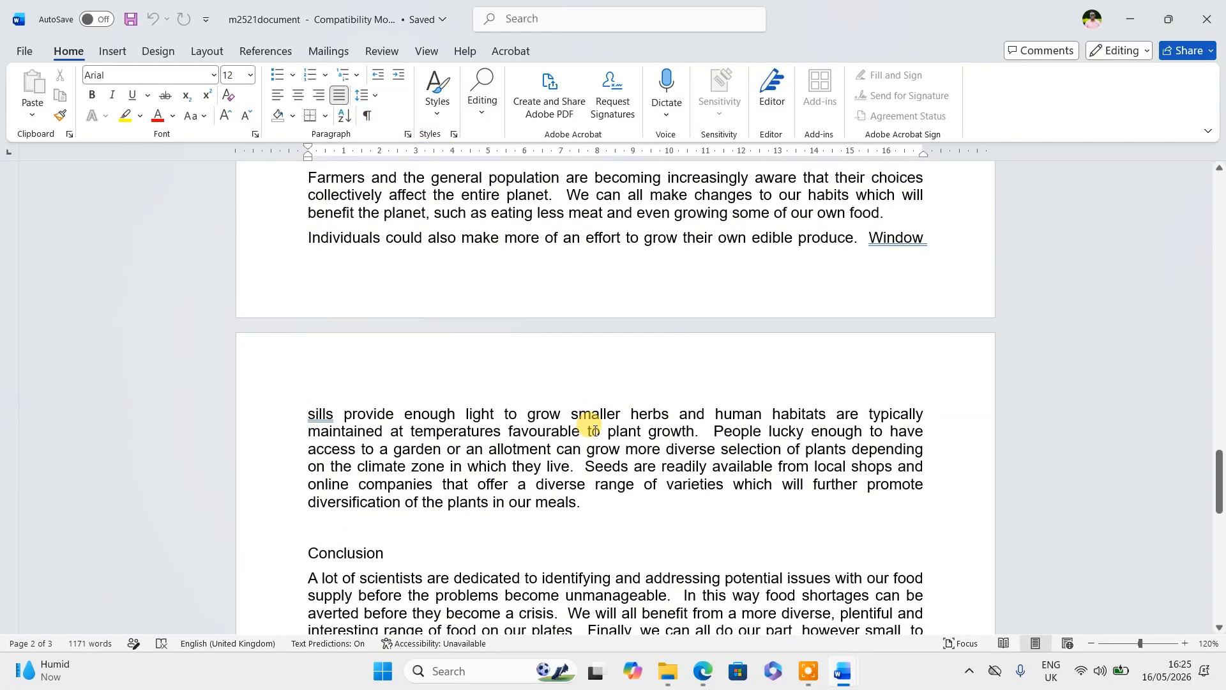
pyautogui.hotkey('alt', 'Tab')
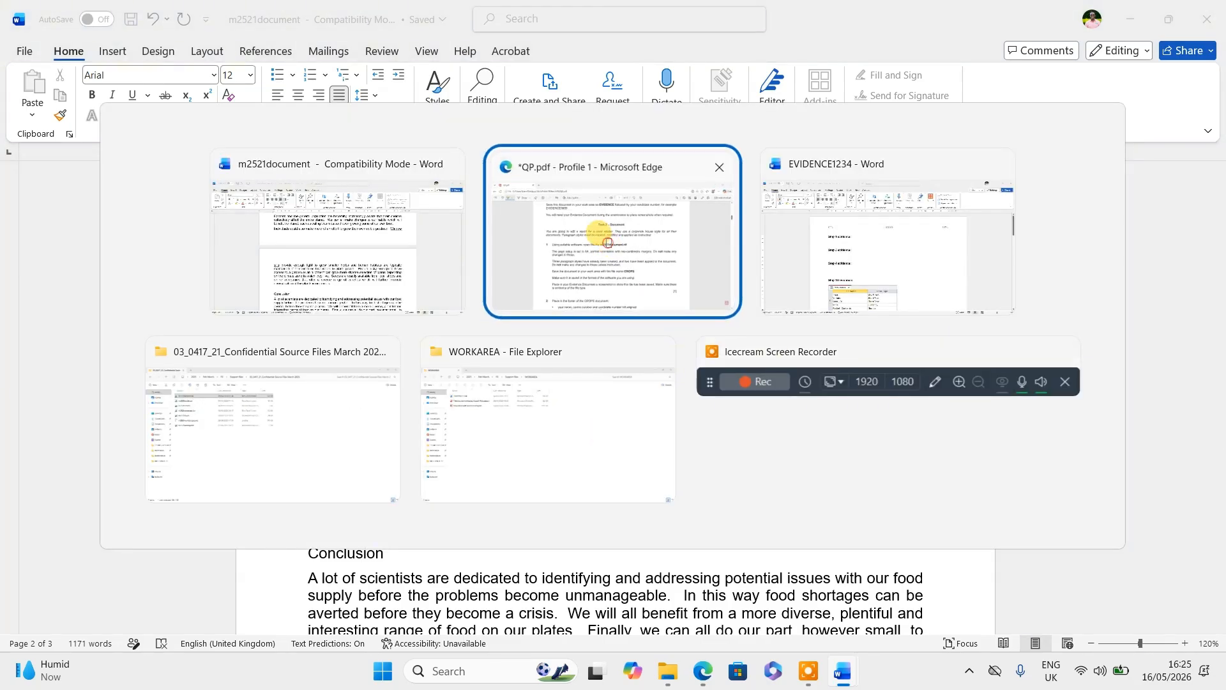
# - Read Task 2's instruction to save as CROPS, then return to m2521document in Word
pyautogui.click(602, 237)
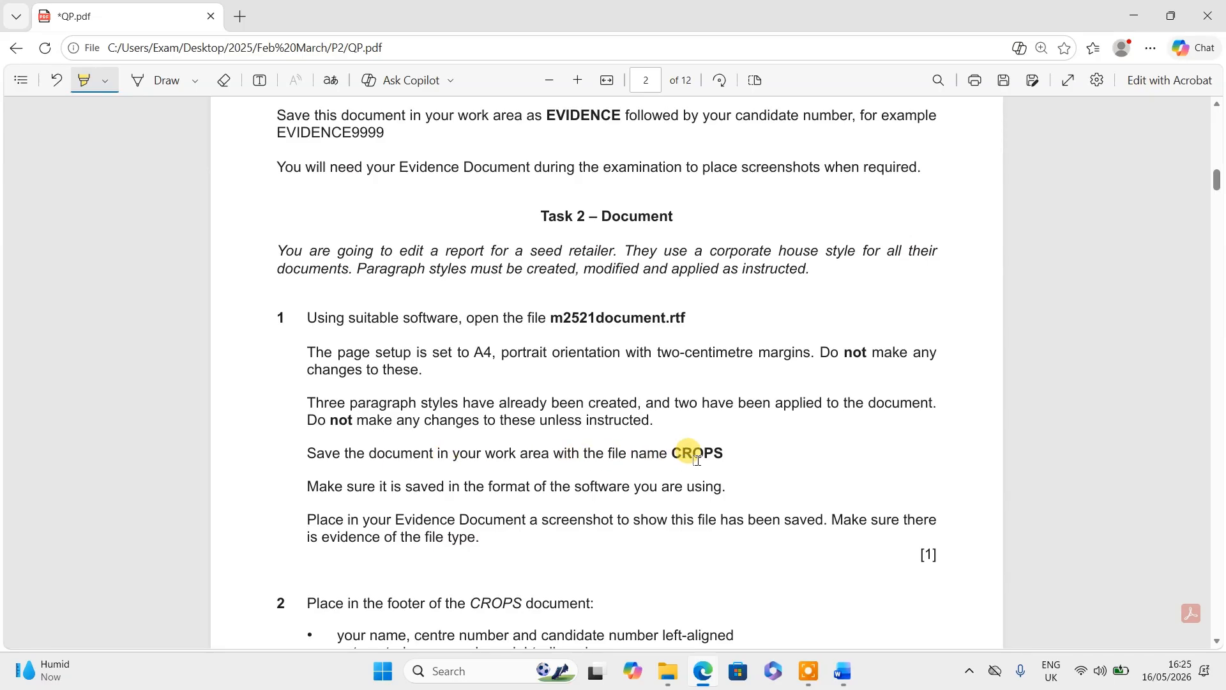
pyautogui.moveTo(844, 679)
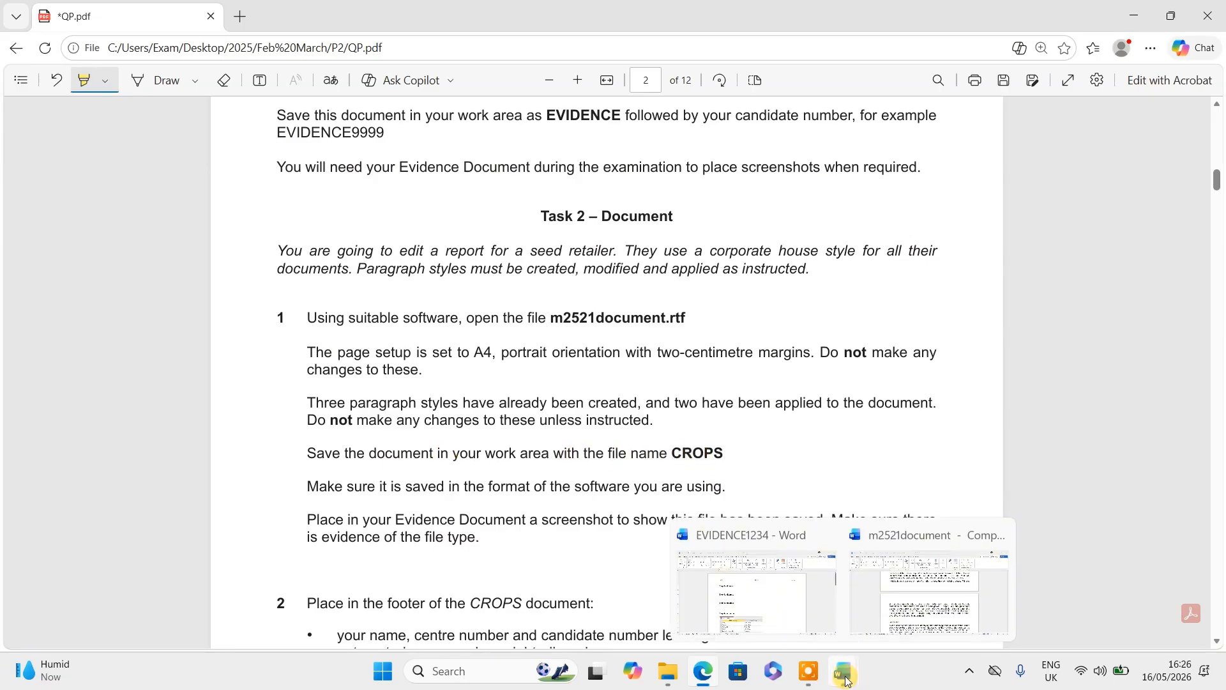
pyautogui.click(897, 605)
# - Save m2521document as CROPS, a Word Document, in WORKAREA, accepting the file-format upgrade
pyautogui.click(26, 54)
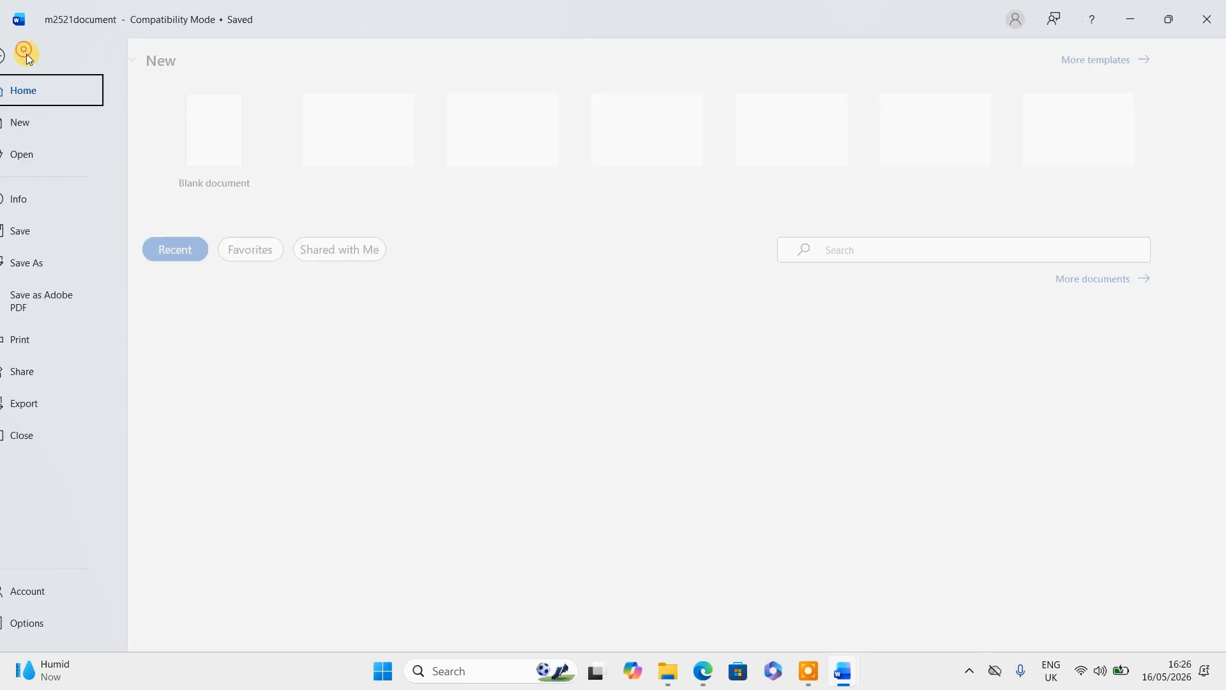
pyautogui.click(48, 259)
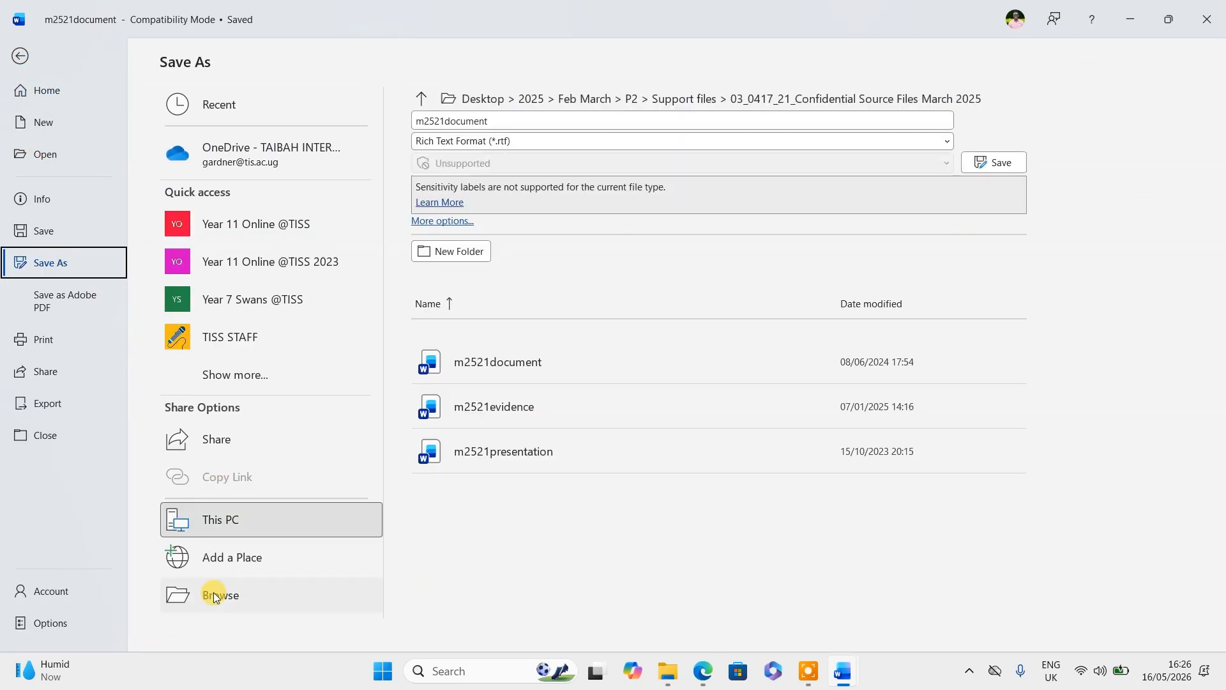
pyautogui.click(215, 596)
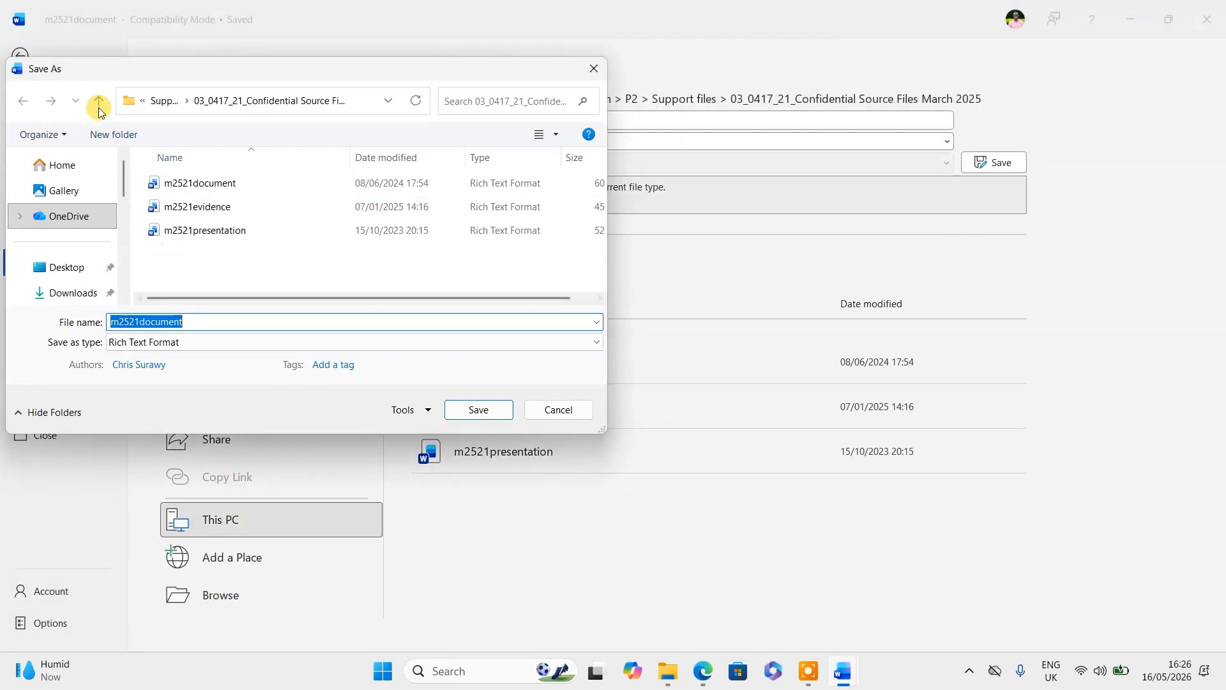
pyautogui.click(99, 107)
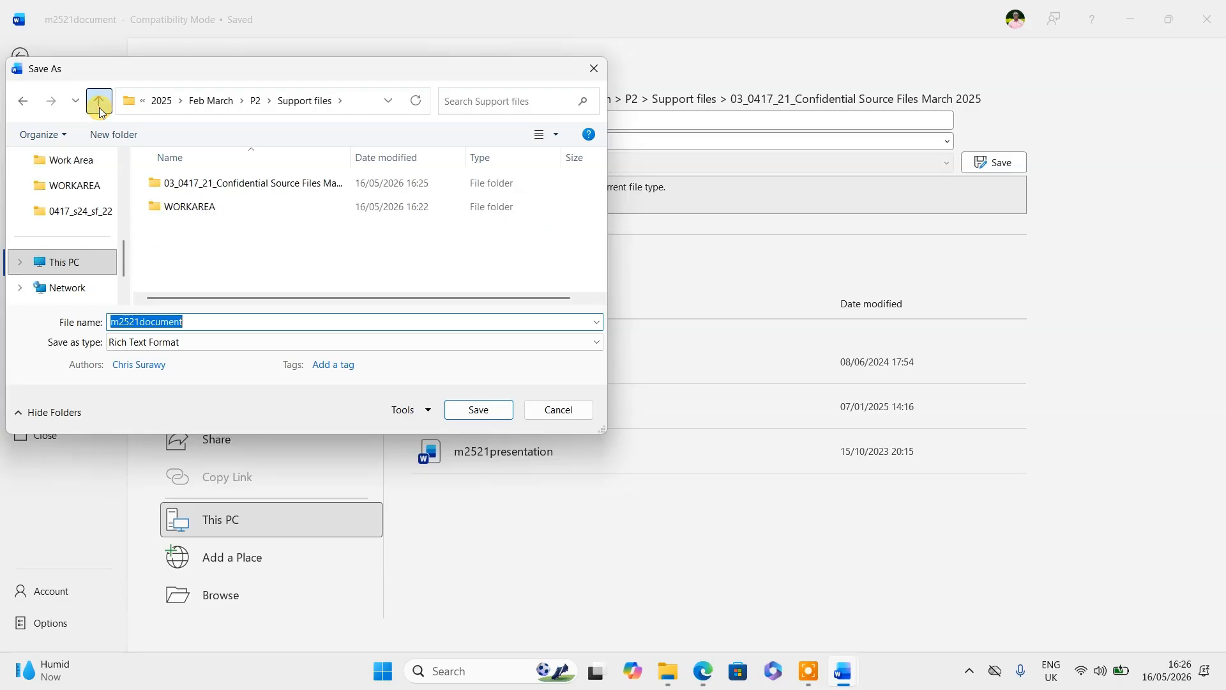
pyautogui.doubleClick(180, 208)
pyautogui.doubleClick(196, 321)
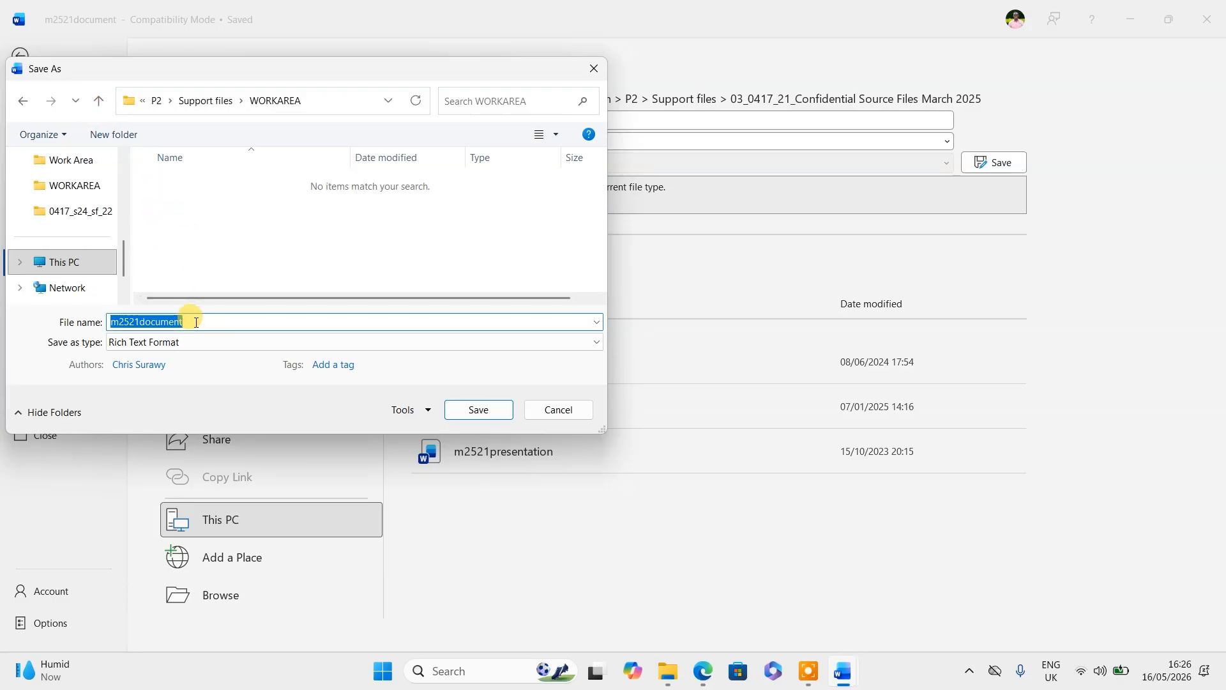
pyautogui.write('CROPS')
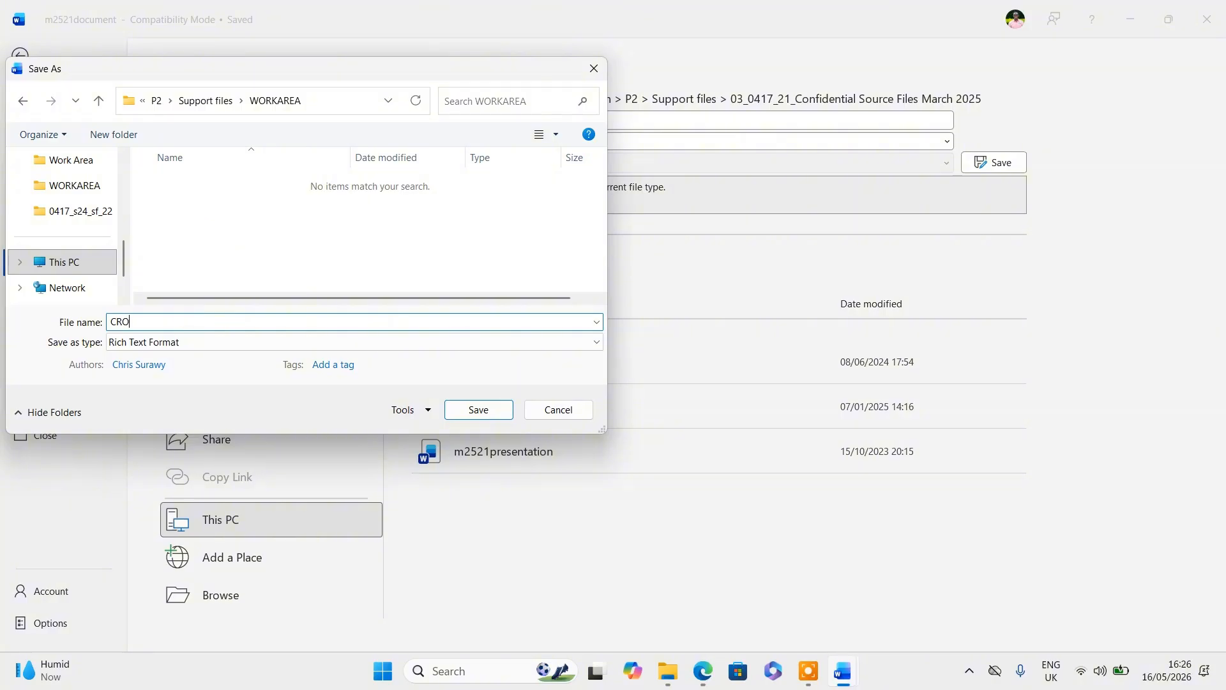
pyautogui.click(165, 342)
pyautogui.click(159, 357)
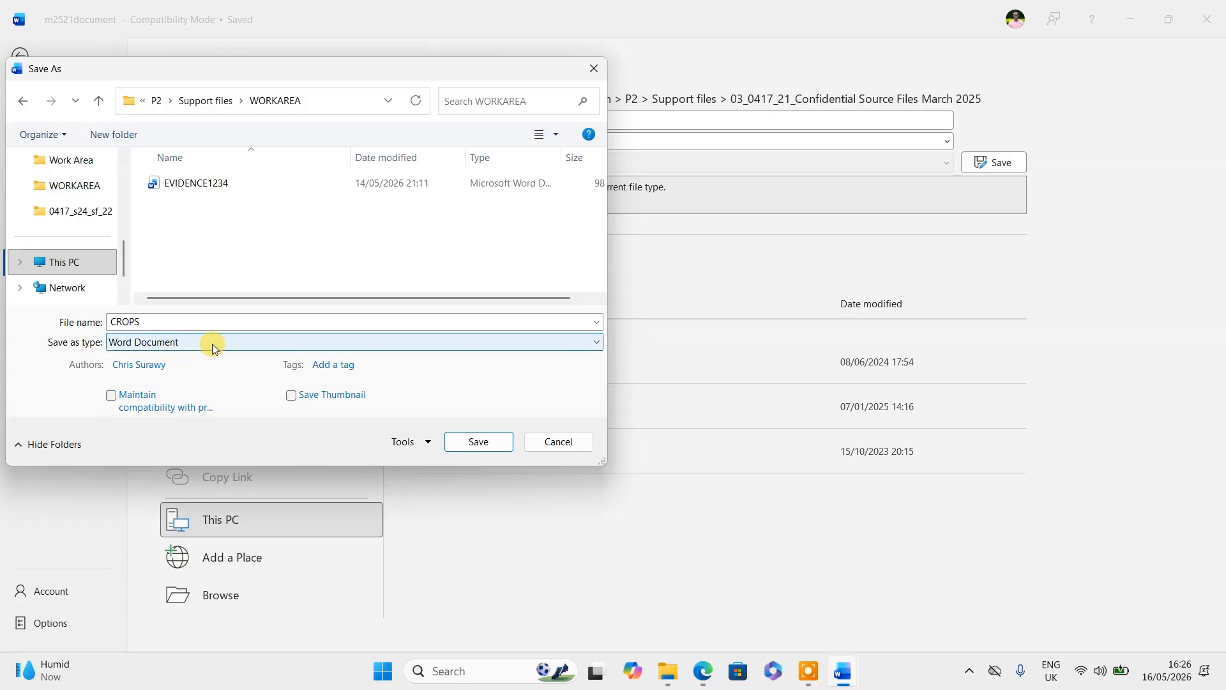
pyautogui.click(474, 442)
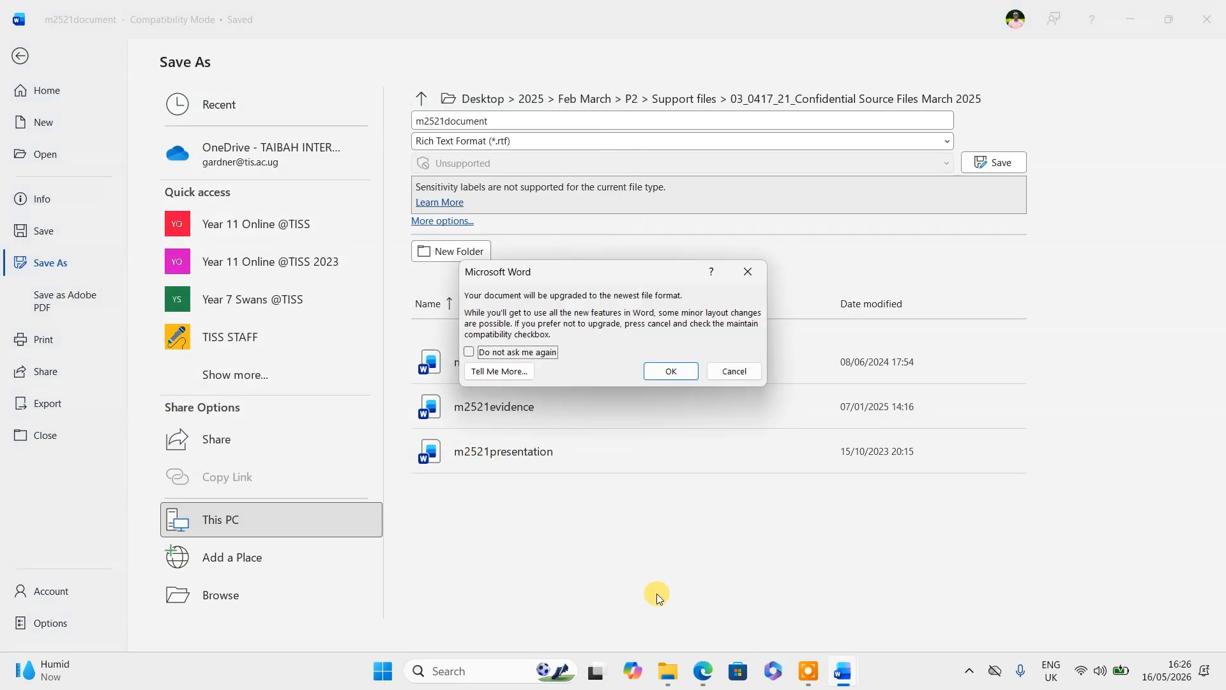
pyautogui.click(670, 371)
# - Highlight 'evidence of the file type' in yellow in Task 2 step 1 of QP.pdf
pyautogui.click(703, 671)
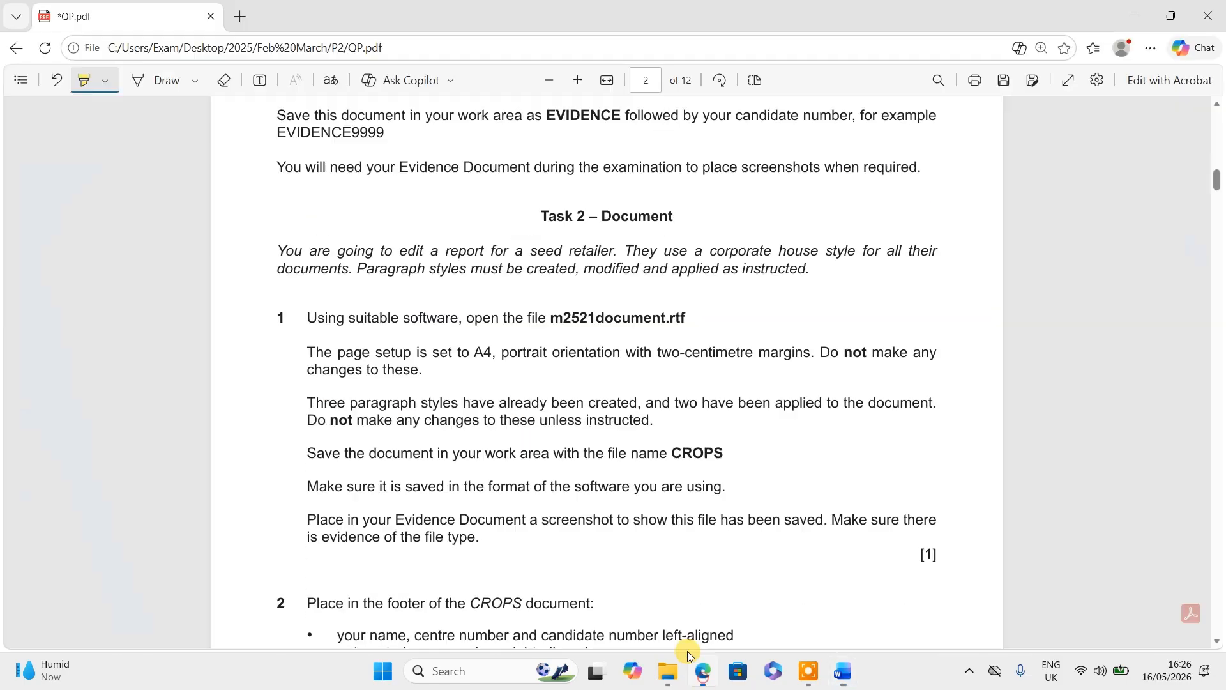
pyautogui.scroll(-3, 475, 456)
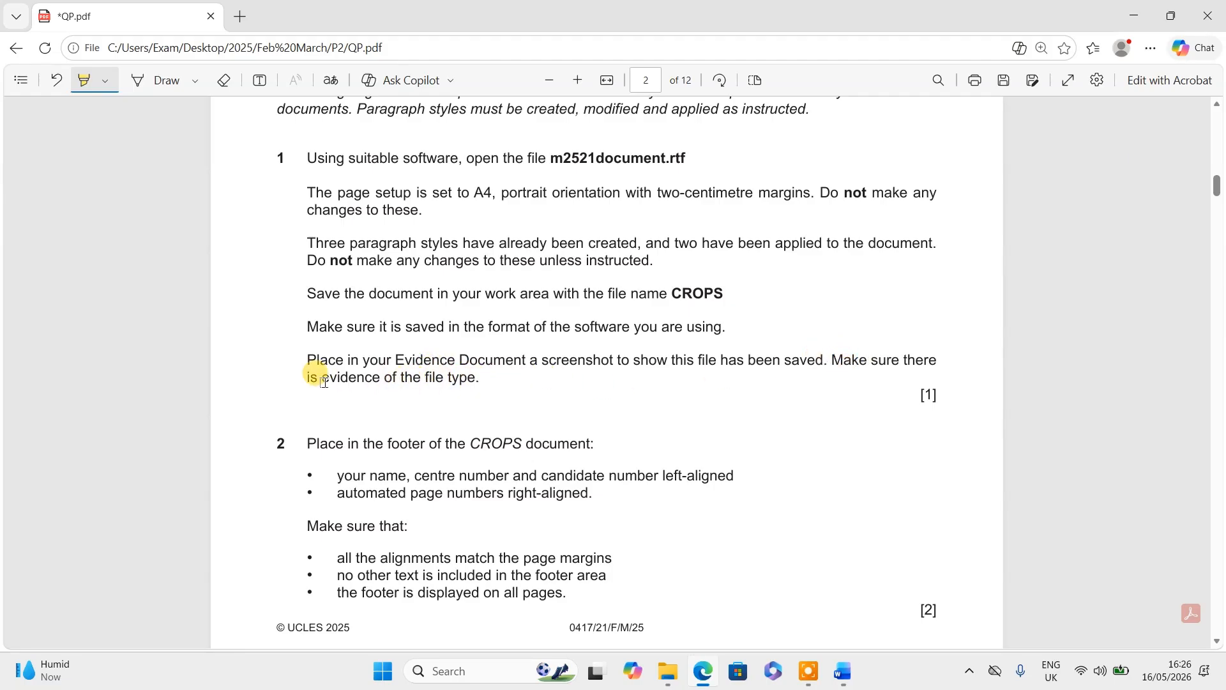
pyautogui.moveTo(323, 381); pyautogui.dragTo(449, 380)
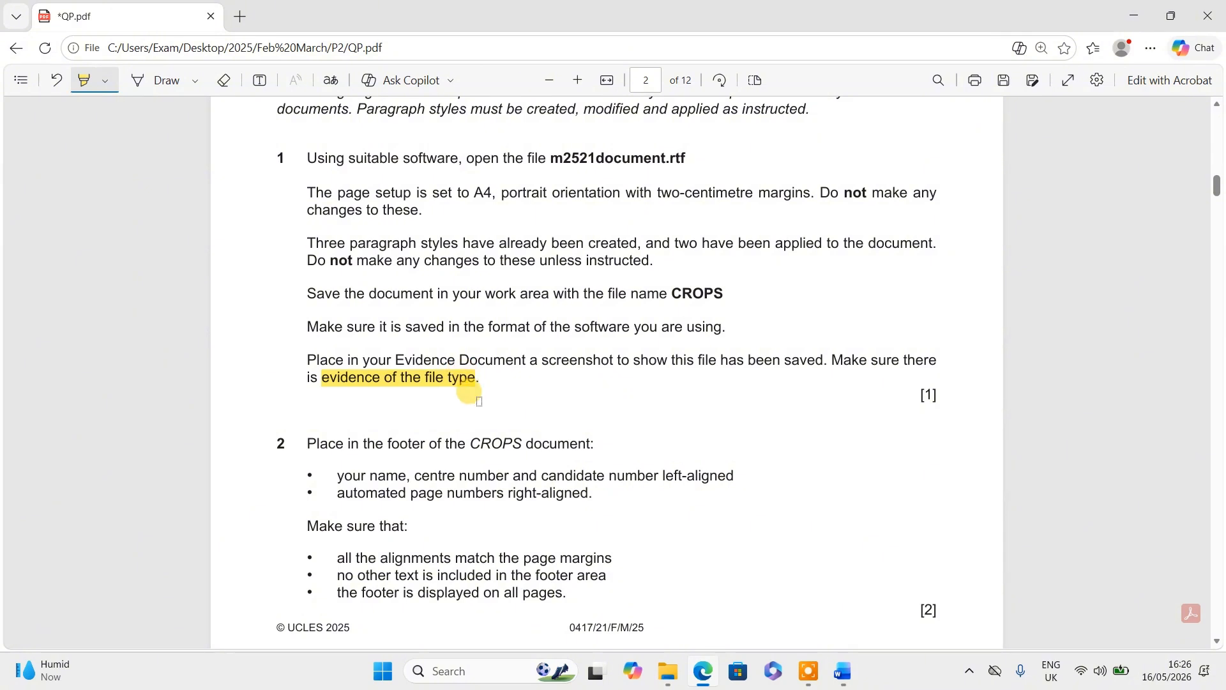
pyautogui.hotkey('alt', 'Tab')
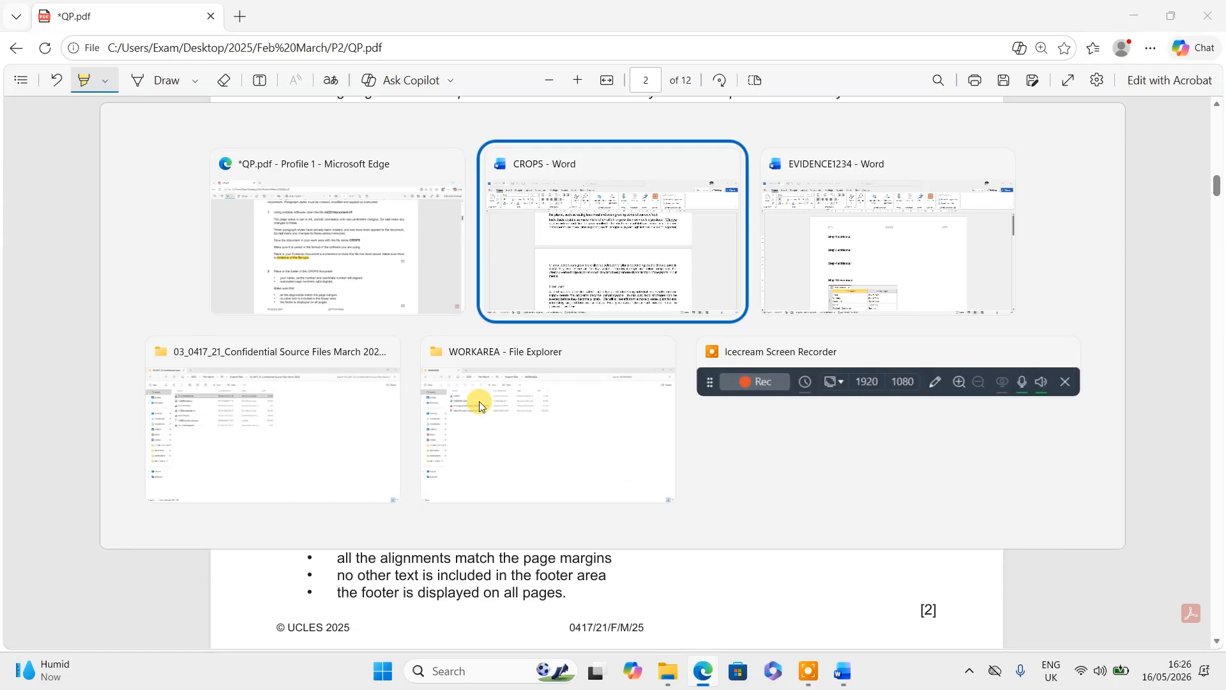
# - Place the cursor under Step 1 in EVIDENCE1234, then open WORKAREA and select CROPS
pyautogui.hotkey('alt', 'Tab')
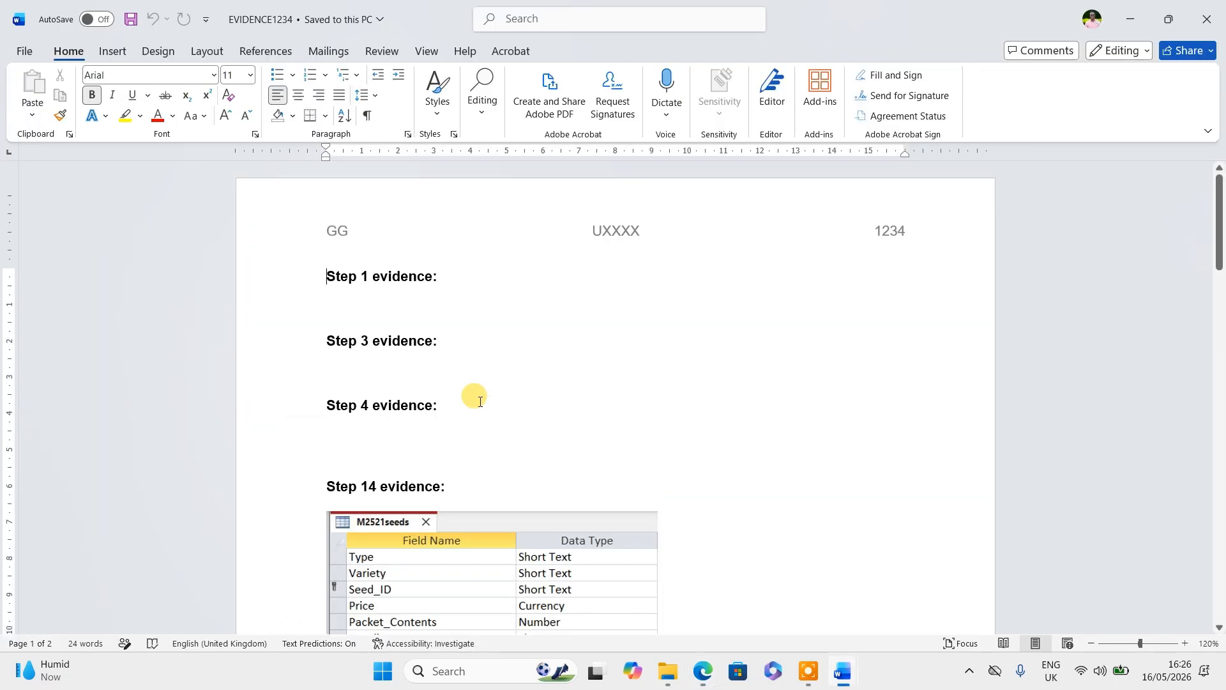
pyautogui.click(333, 298)
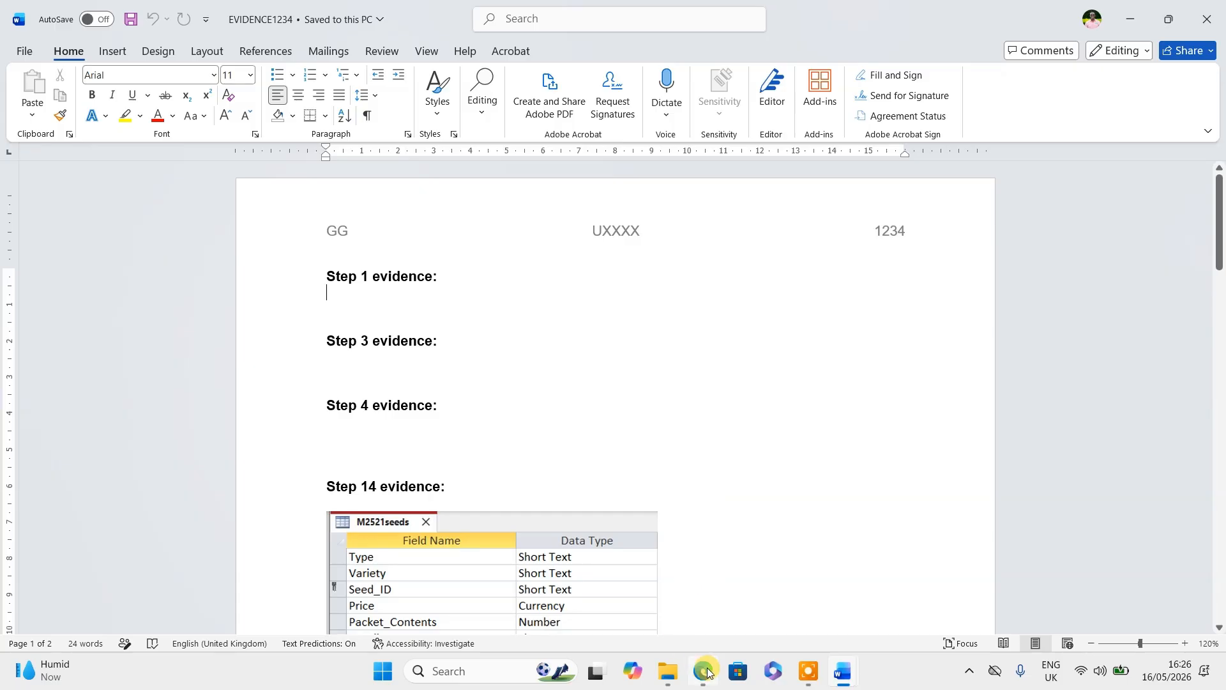
pyautogui.moveTo(662, 682)
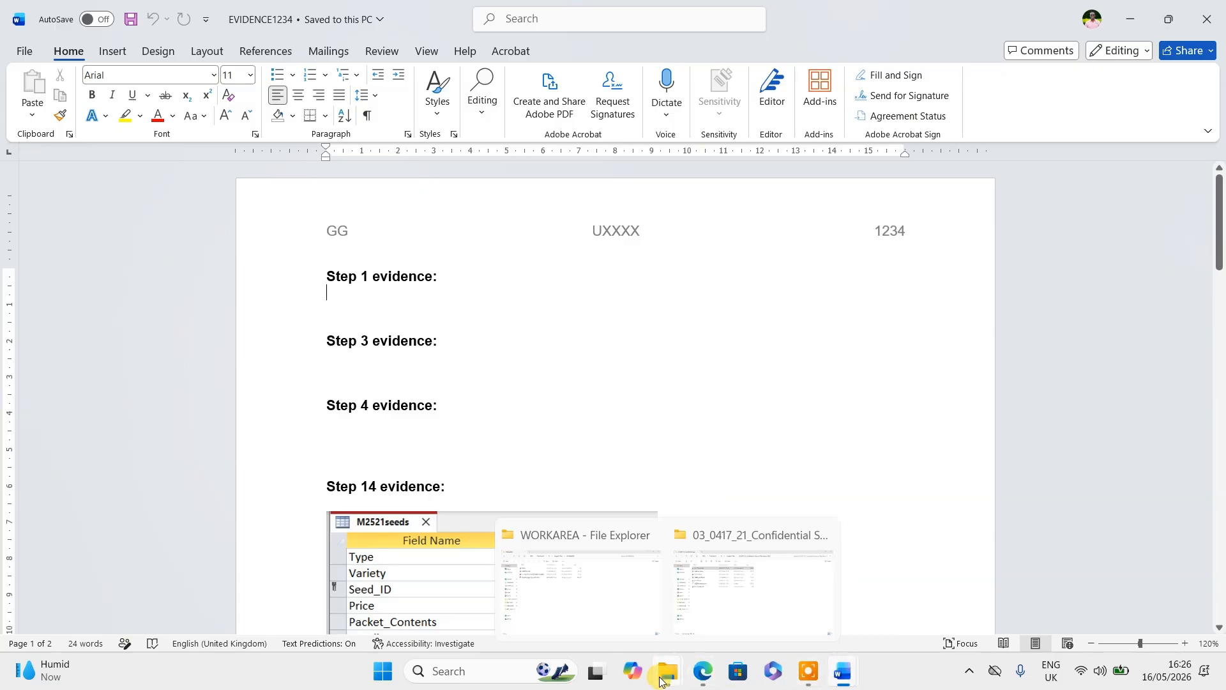
pyautogui.click(726, 633)
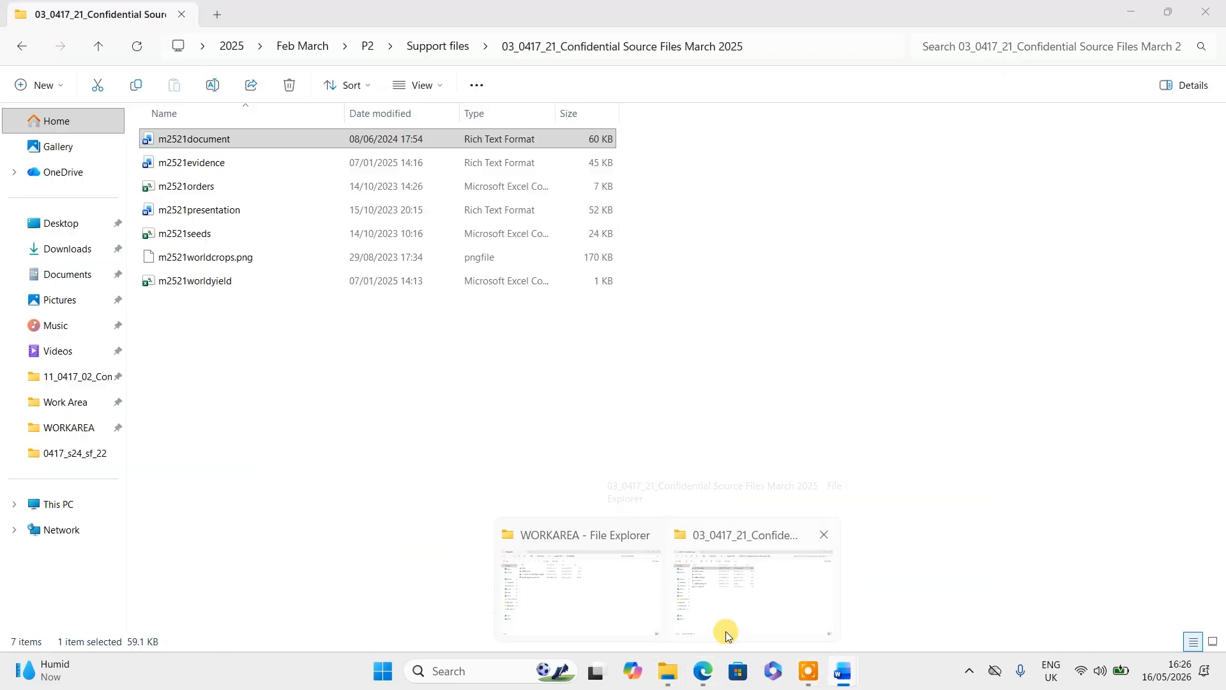
pyautogui.click(97, 50)
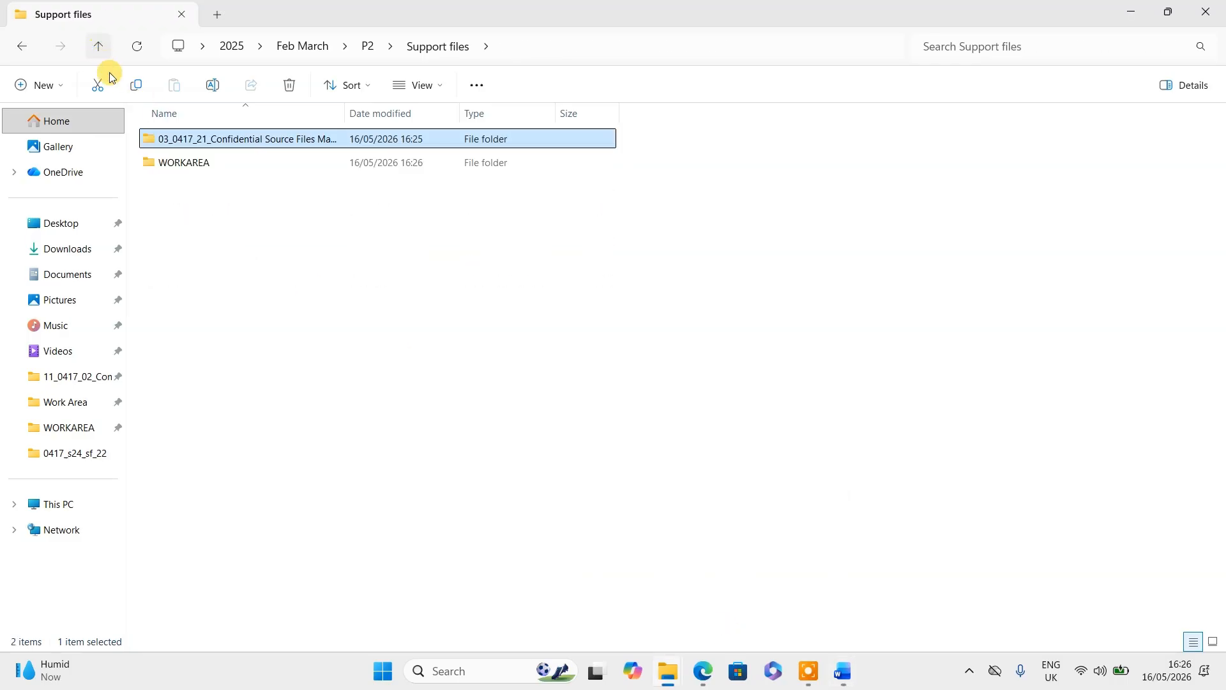
pyautogui.doubleClick(164, 162)
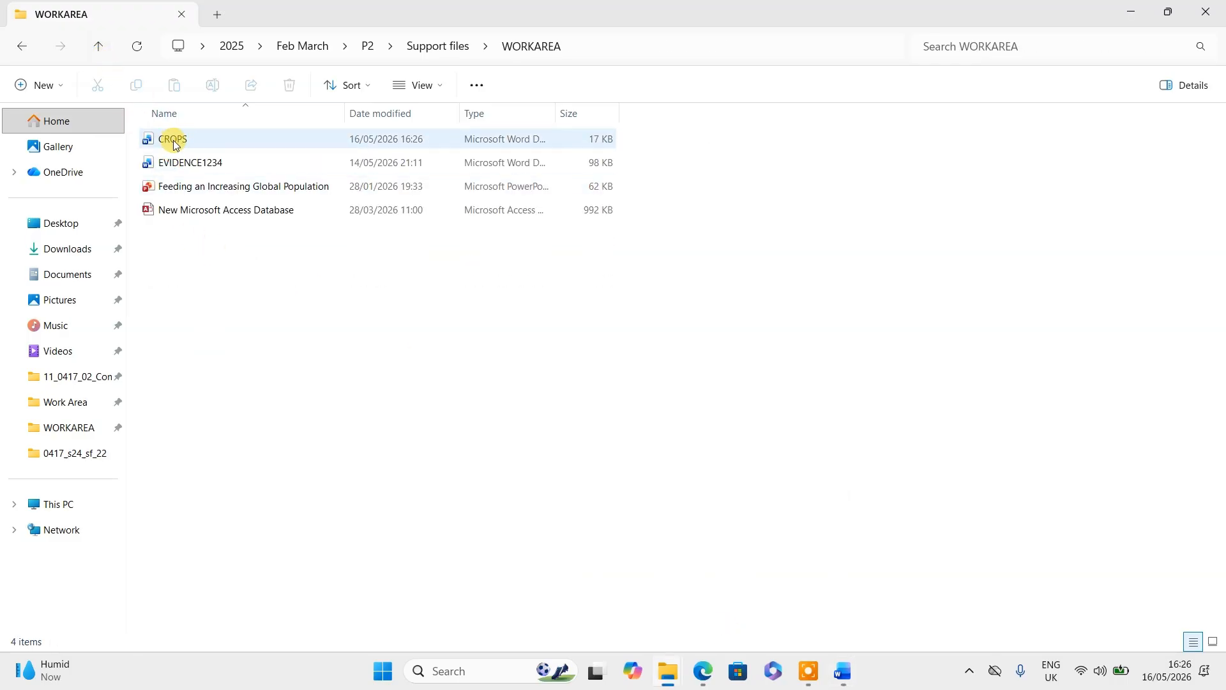
pyautogui.click(174, 139)
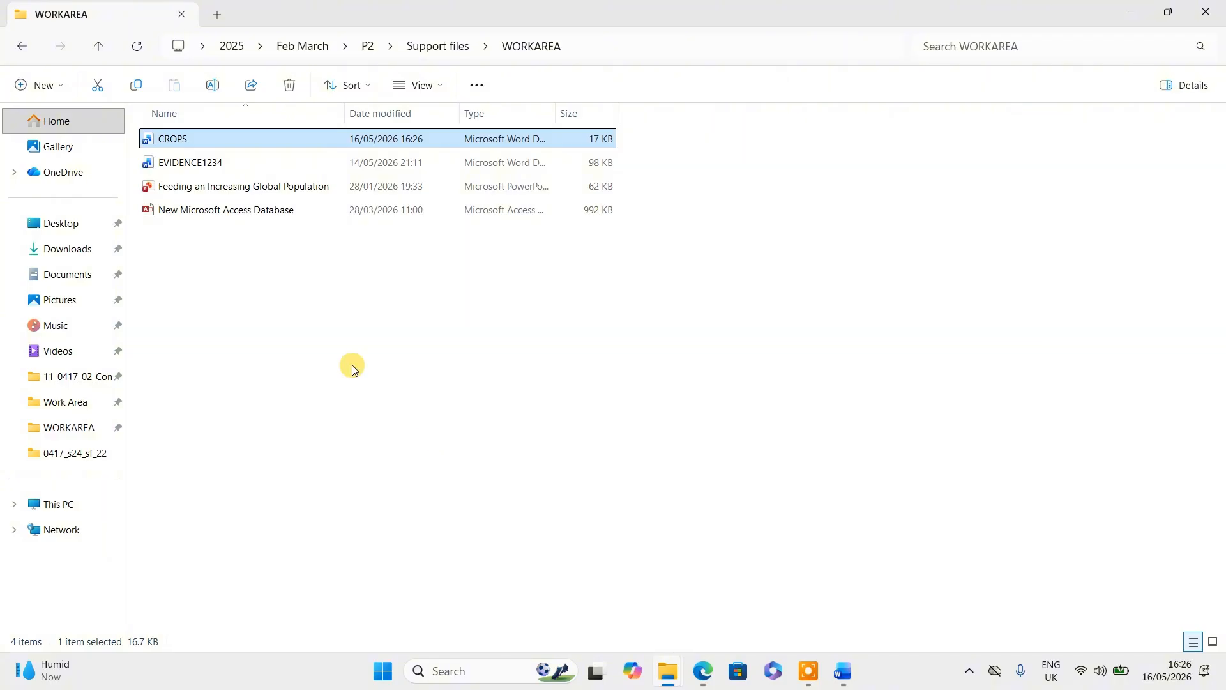
# - Screen-capture the CROPS file row and widen the Type column to show Microsoft Word Document
pyautogui.press('super+shift+s')
pyautogui.moveTo(132, 120); pyautogui.dragTo(626, 154)
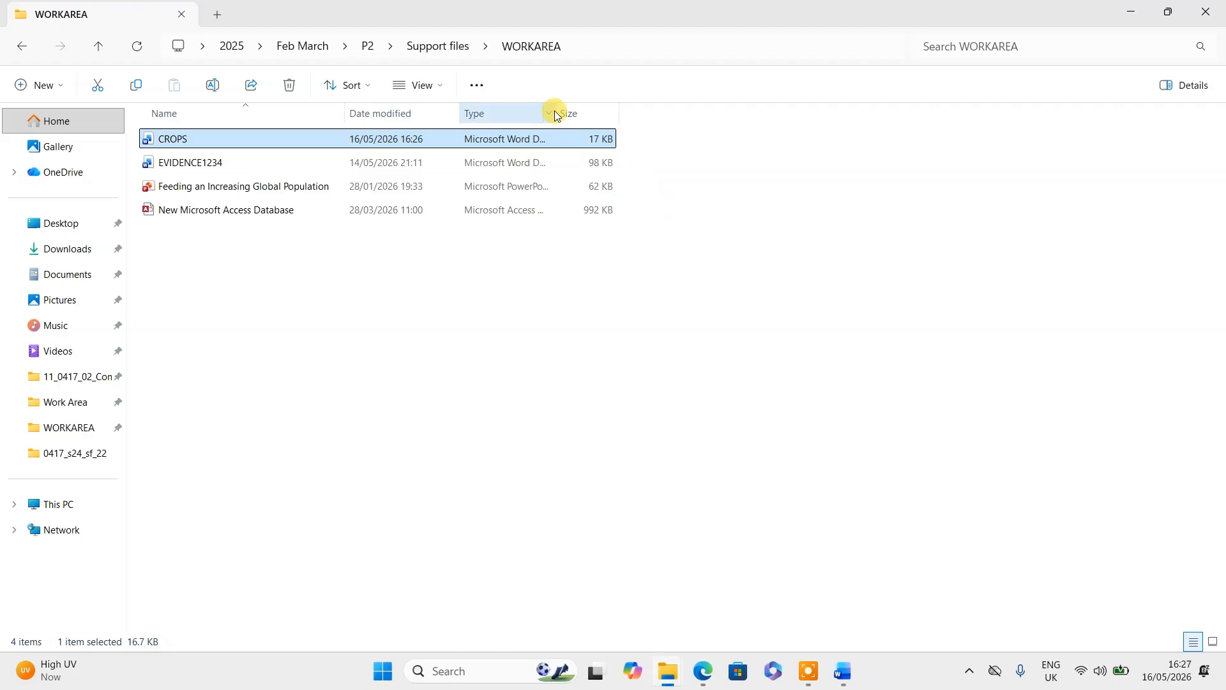
pyautogui.moveTo(558, 110); pyautogui.dragTo(563, 113)
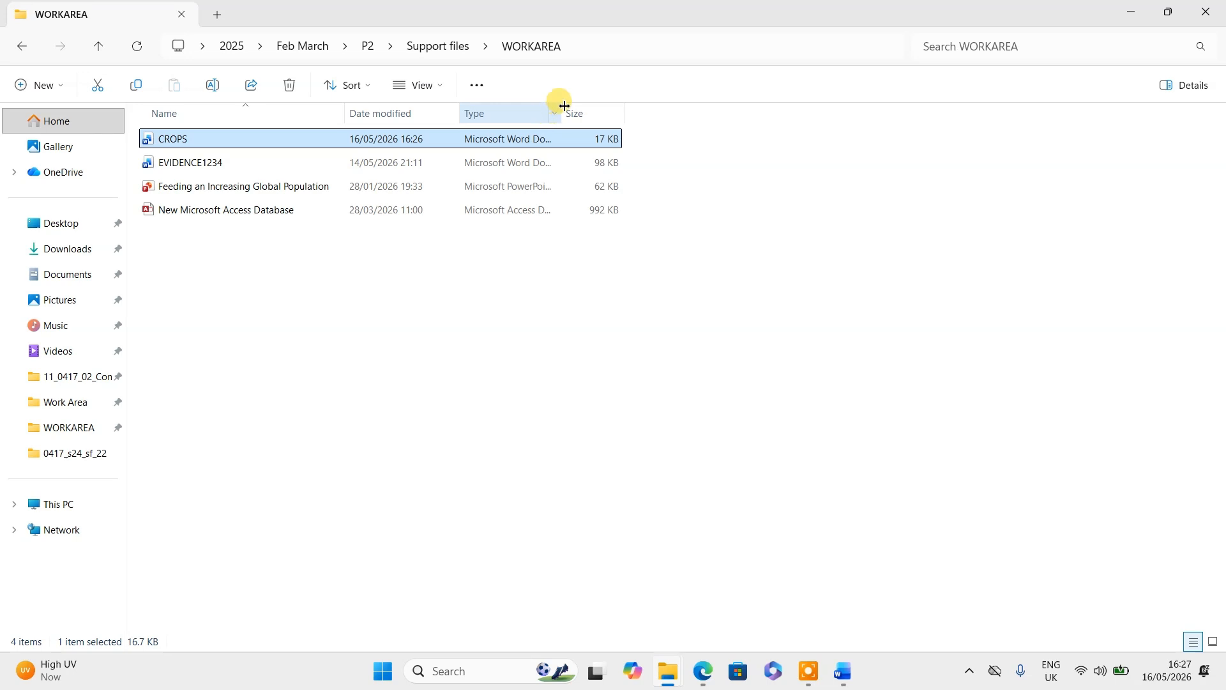
pyautogui.moveTo(556, 116); pyautogui.dragTo(619, 119)
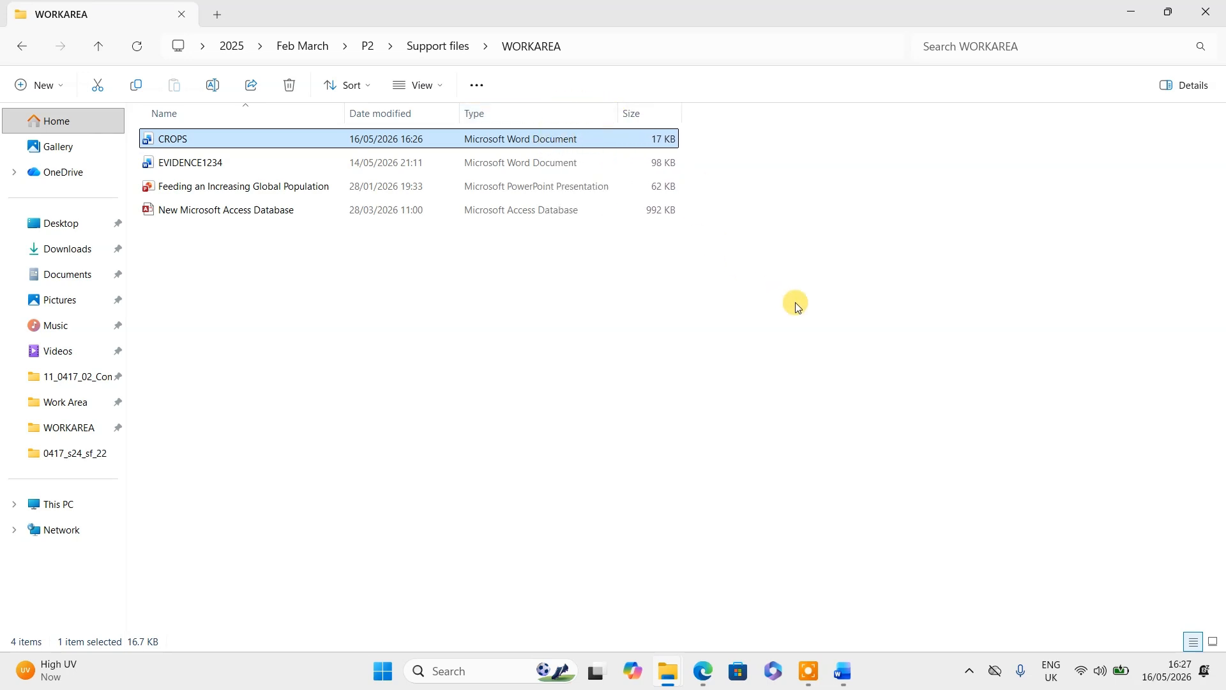
# - Snip the CROPS file row showing its Word Document type and paste it under Step 1 evidence
pyautogui.press('super+shift+s')
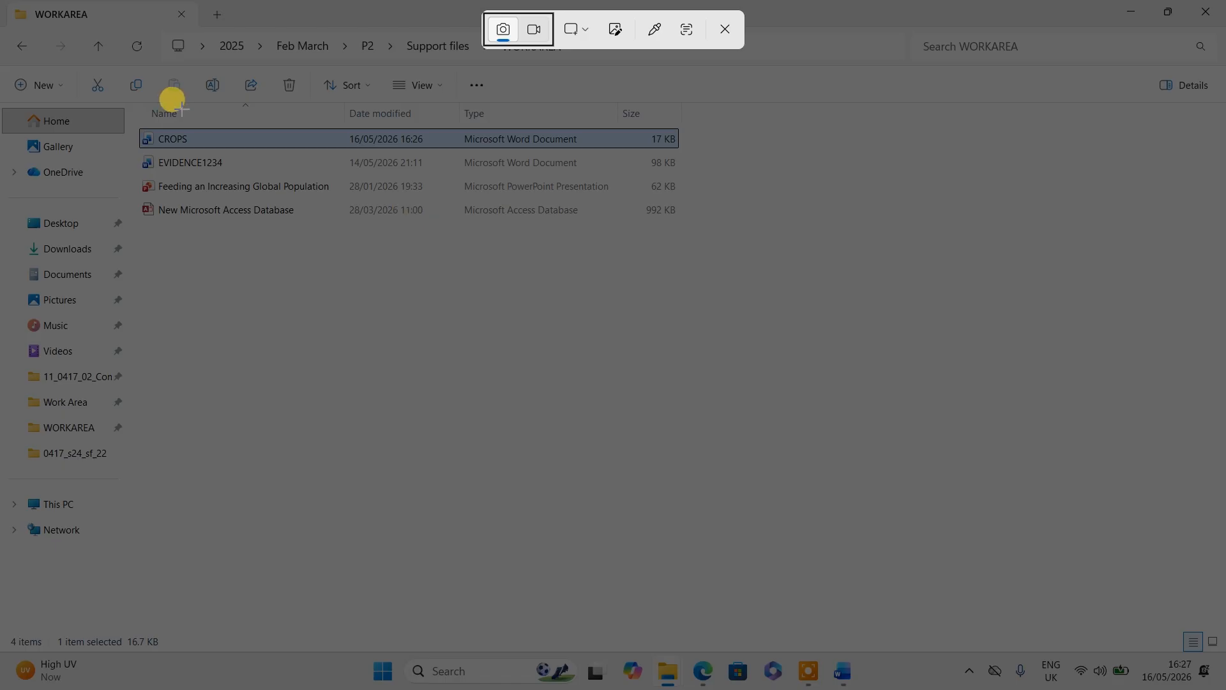
pyautogui.moveTo(133, 123); pyautogui.dragTo(687, 157)
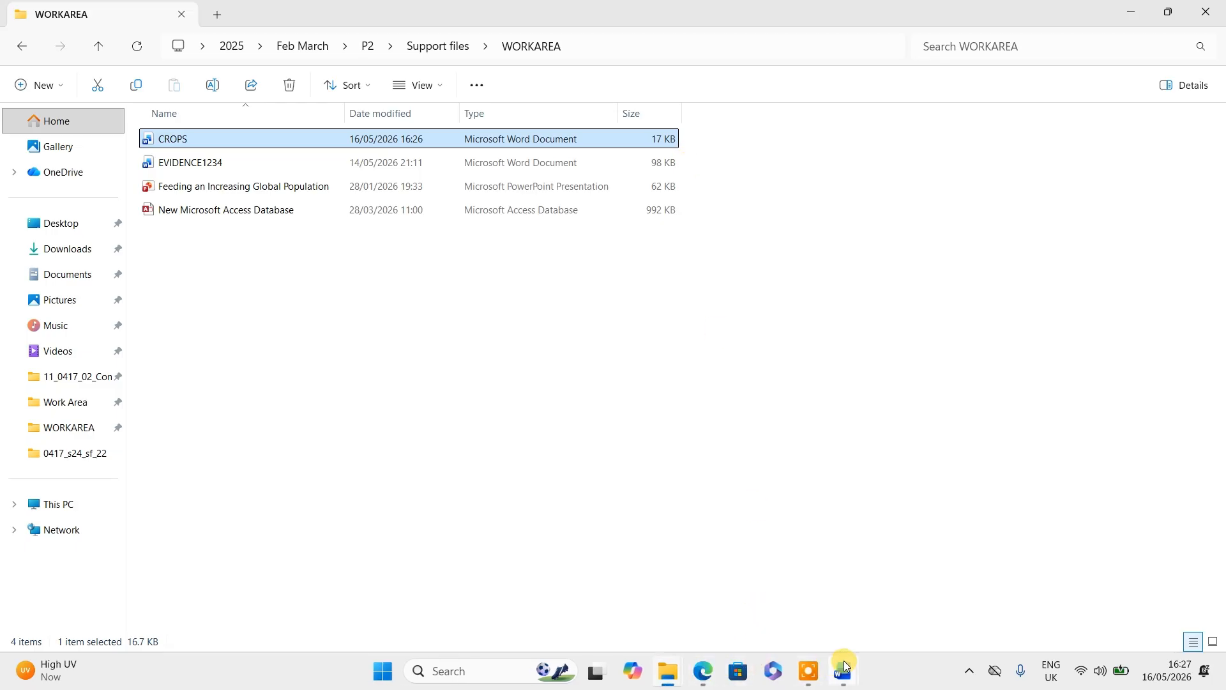
pyautogui.moveTo(844, 666)
pyautogui.click(757, 598)
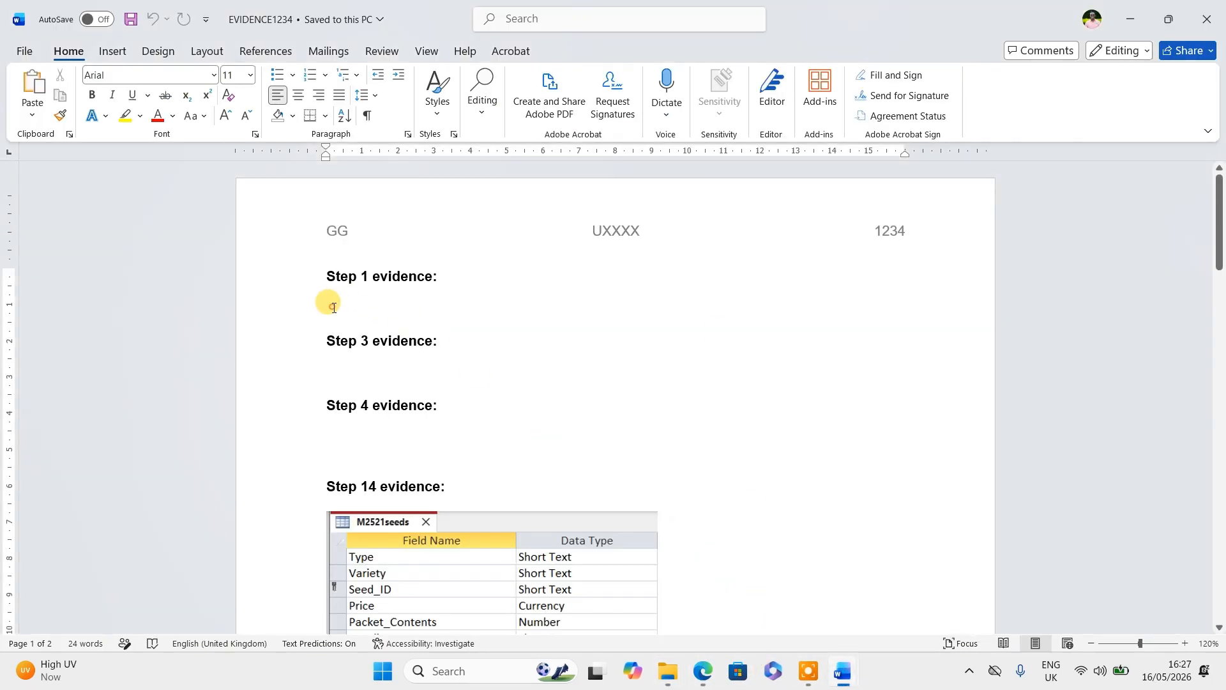
pyautogui.hotkey('ctrl', 'v')
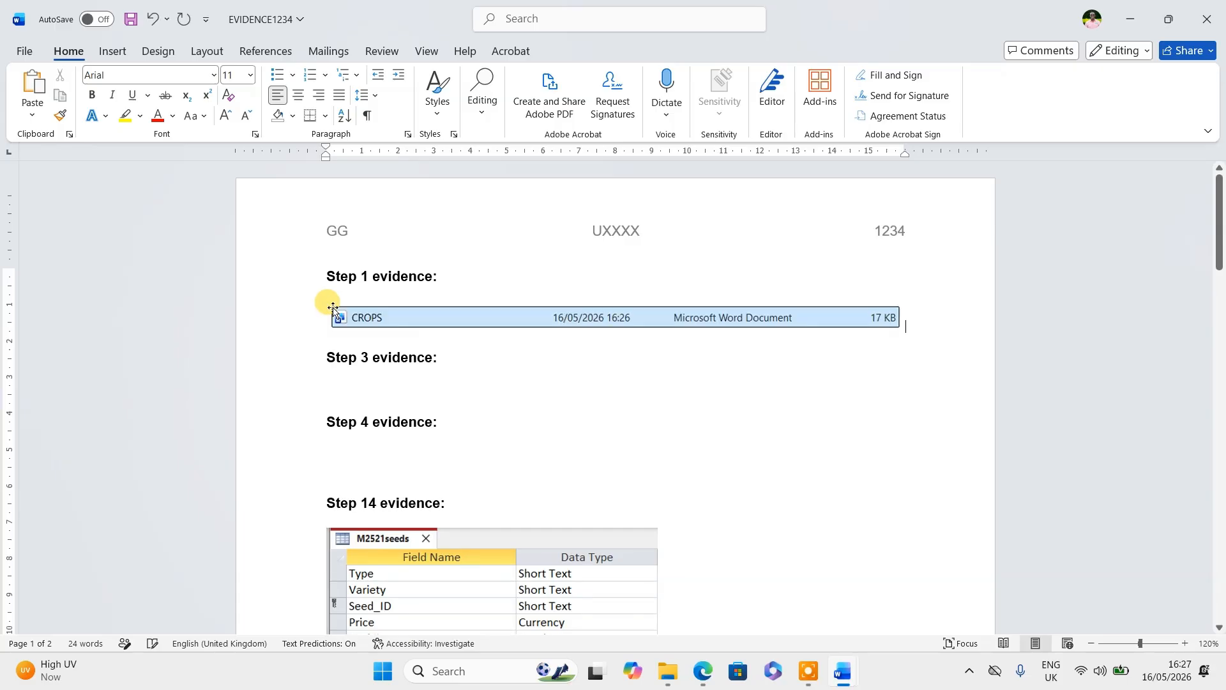
pyautogui.click(358, 392)
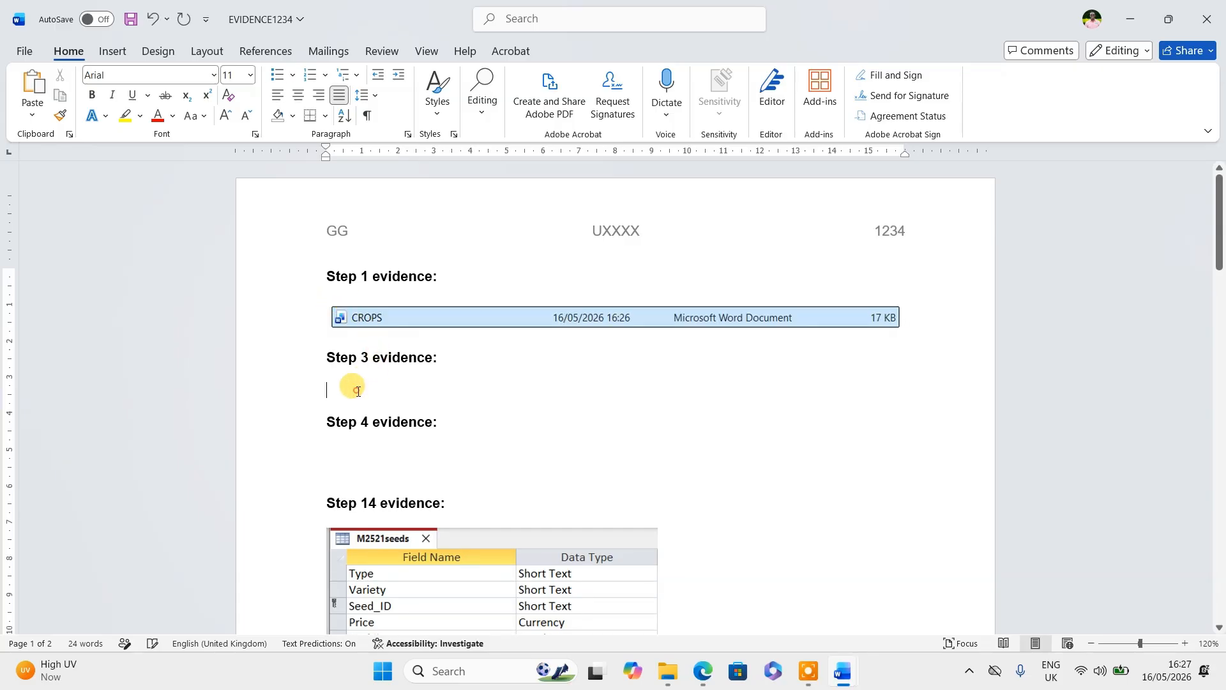
pyautogui.hotkey('alt', 'Tab')
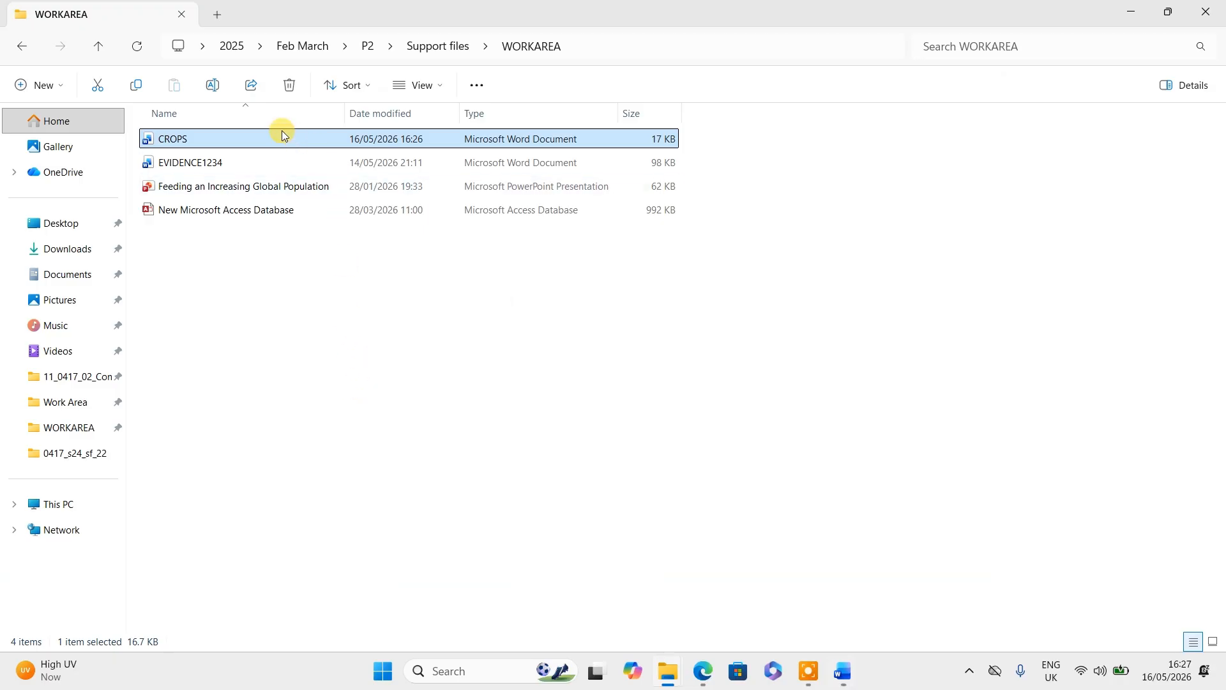
# - Highlight 'left-aligned' in the first footer bullet of question 2 in QP.pdf
pyautogui.click(702, 670)
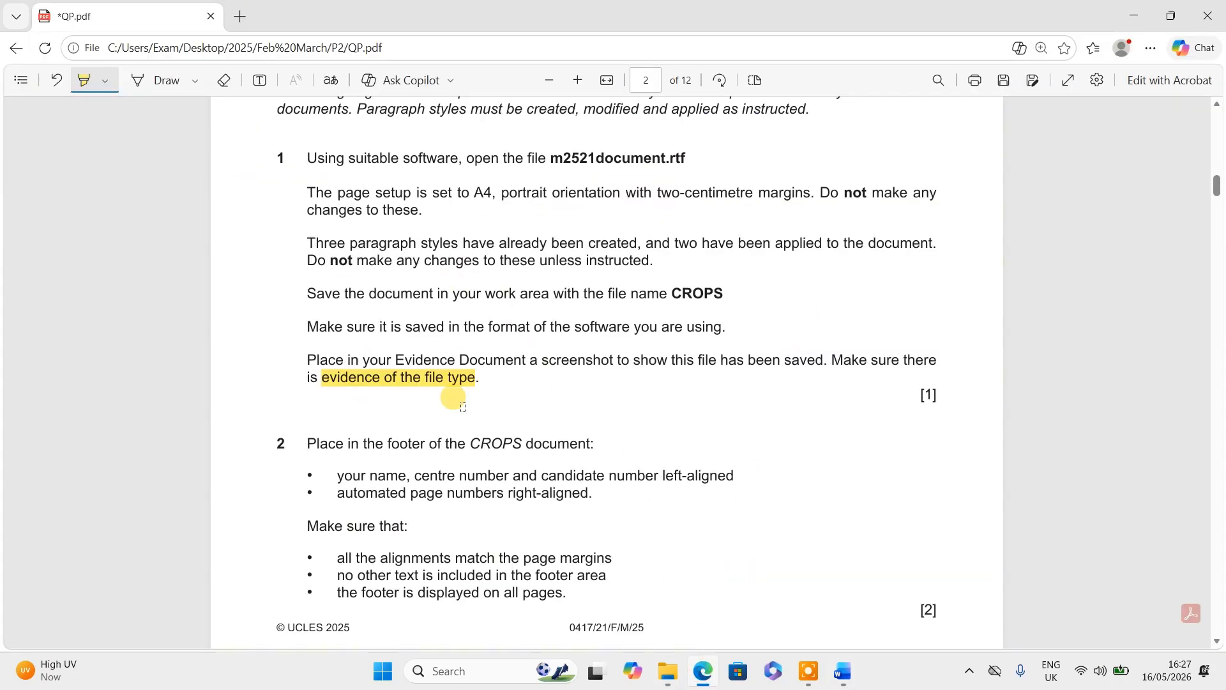
pyautogui.scroll(-3, 463, 407)
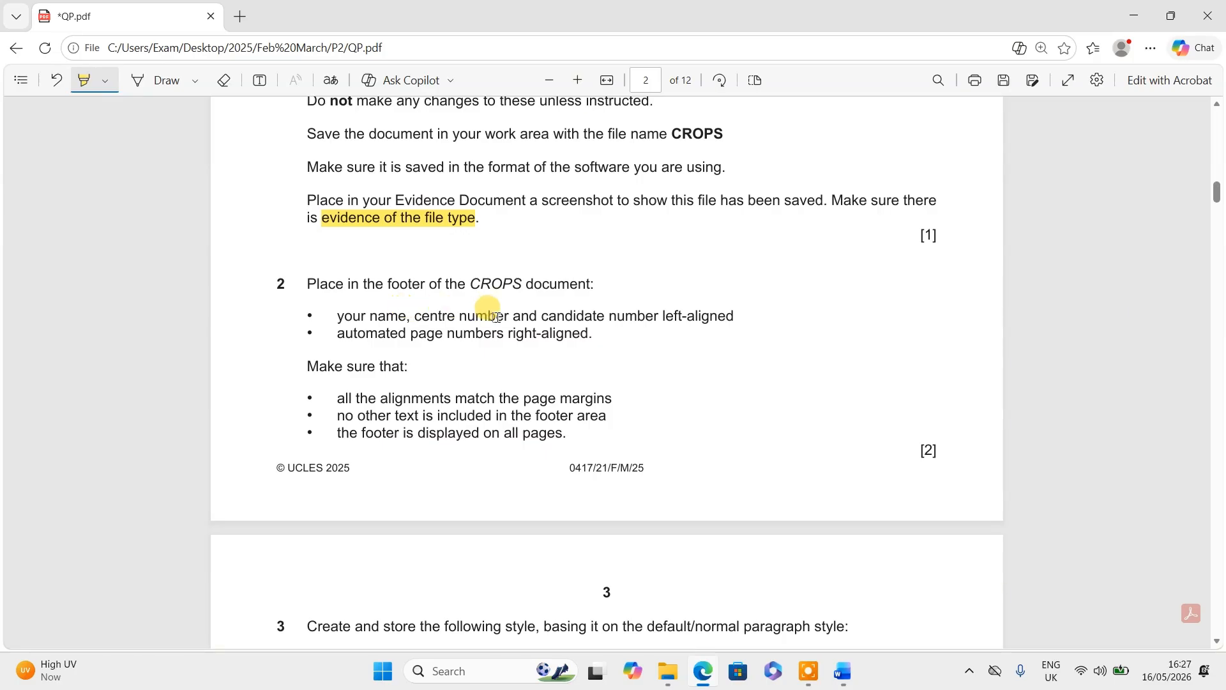
pyautogui.moveTo(661, 317); pyautogui.dragTo(736, 317)
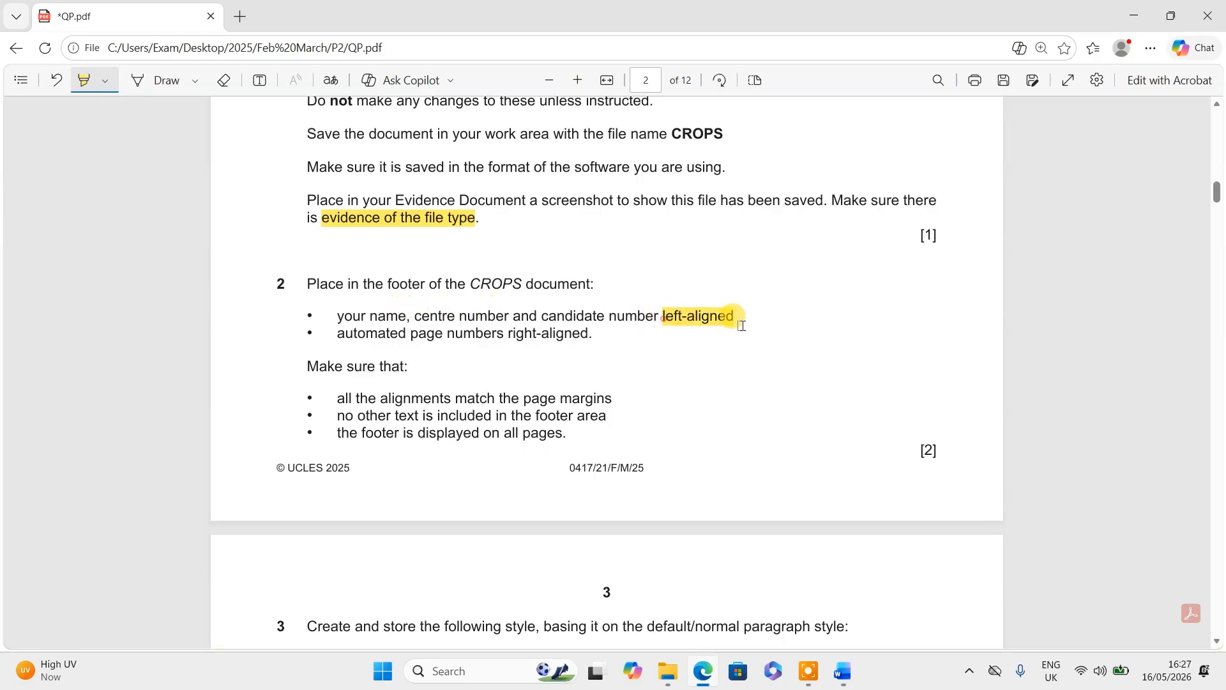
# - Return the CROPS document to its start, then highlight 'footer' in question 2
pyautogui.moveTo(843, 671)
pyautogui.click(910, 594)
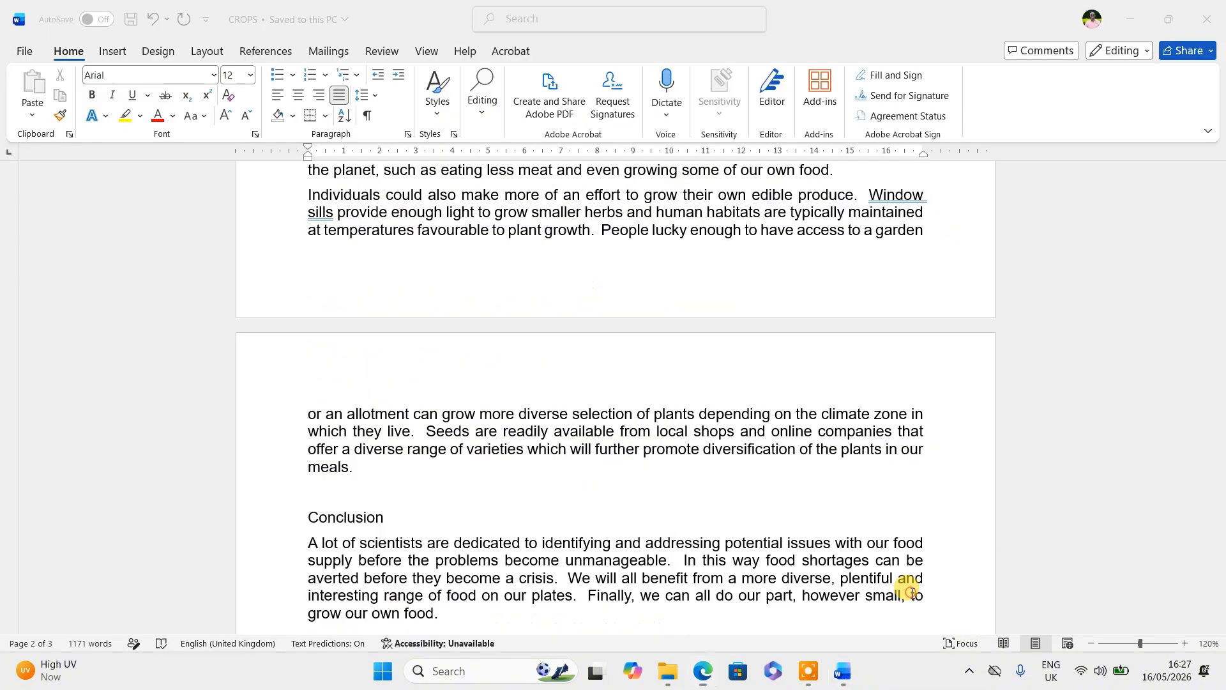
pyautogui.scroll(15, 575, 331)
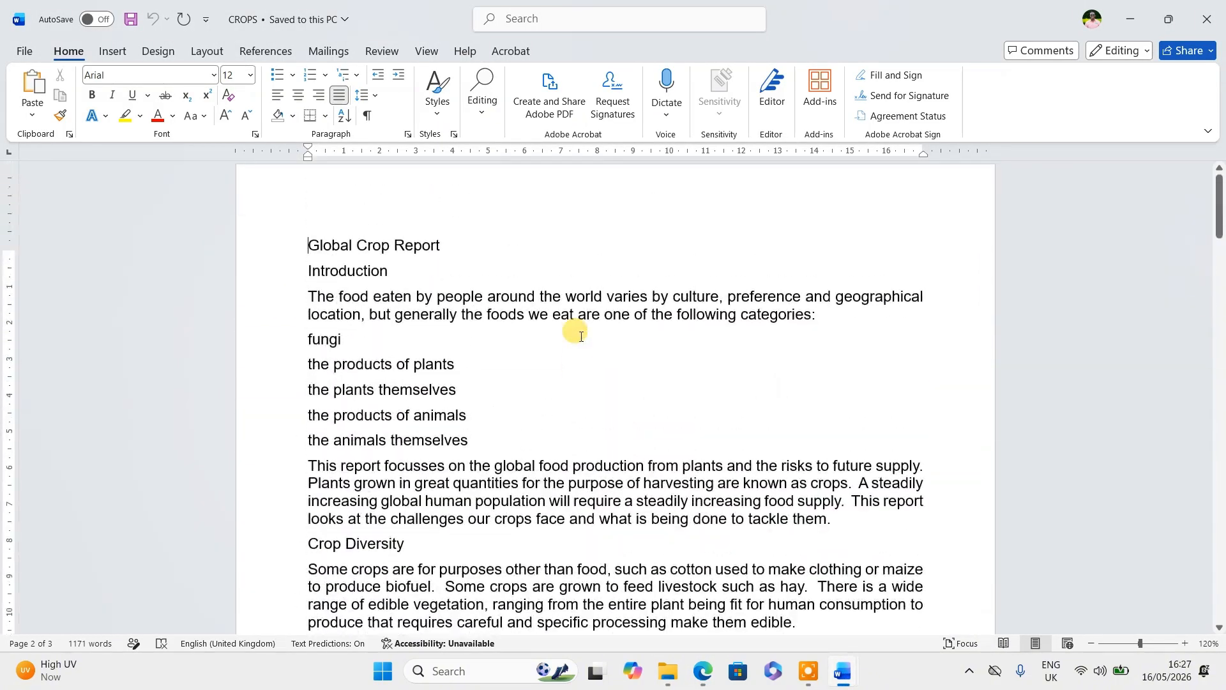
pyautogui.hotkey('ctrl', 'Home')
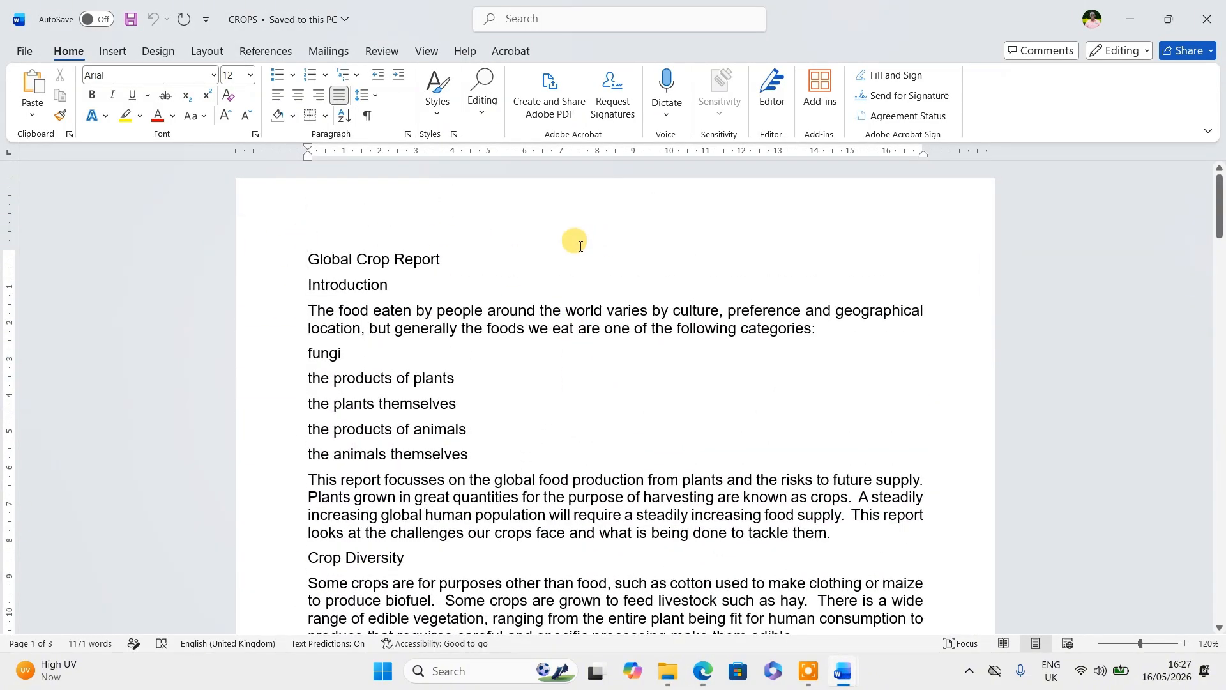
pyautogui.hotkey('alt', 'Tab')
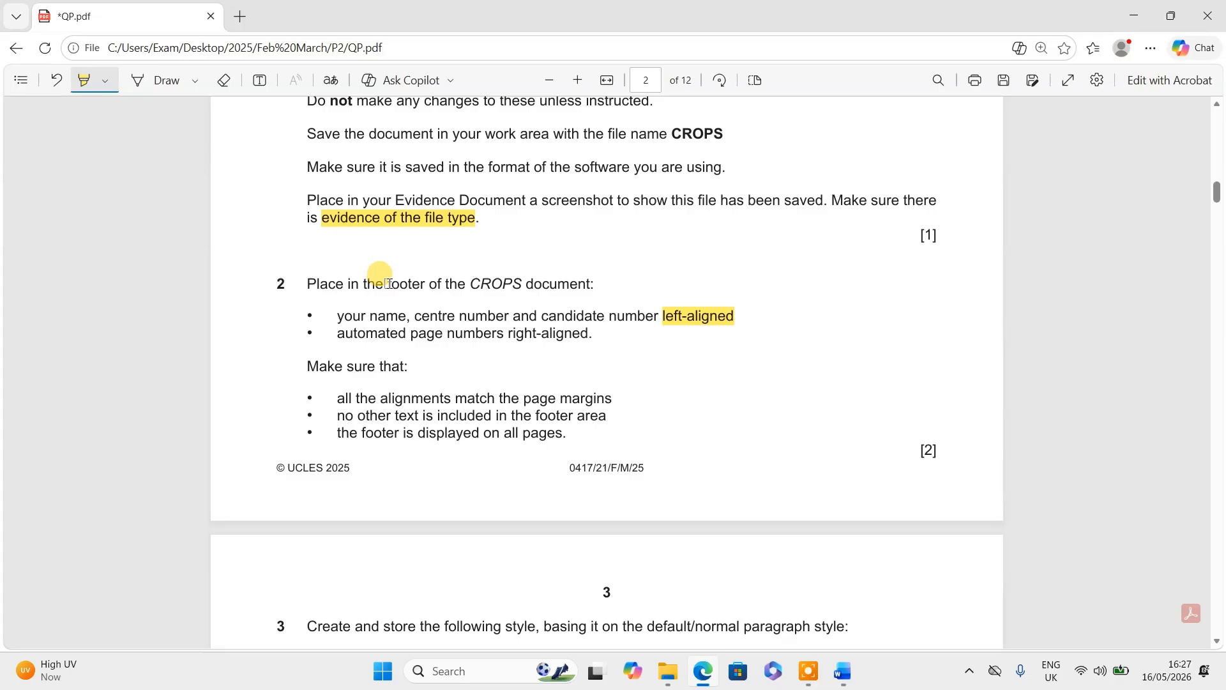
pyautogui.moveTo(388, 283); pyautogui.dragTo(421, 286)
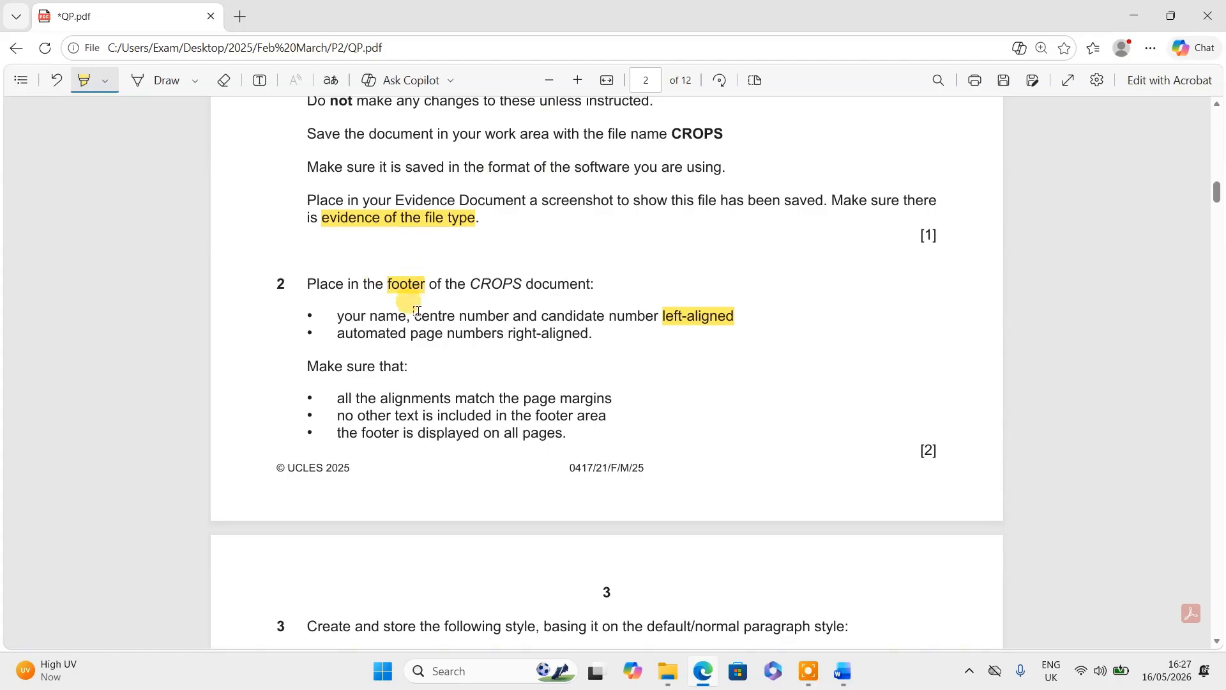
pyautogui.hotkey('alt', 'Tab')
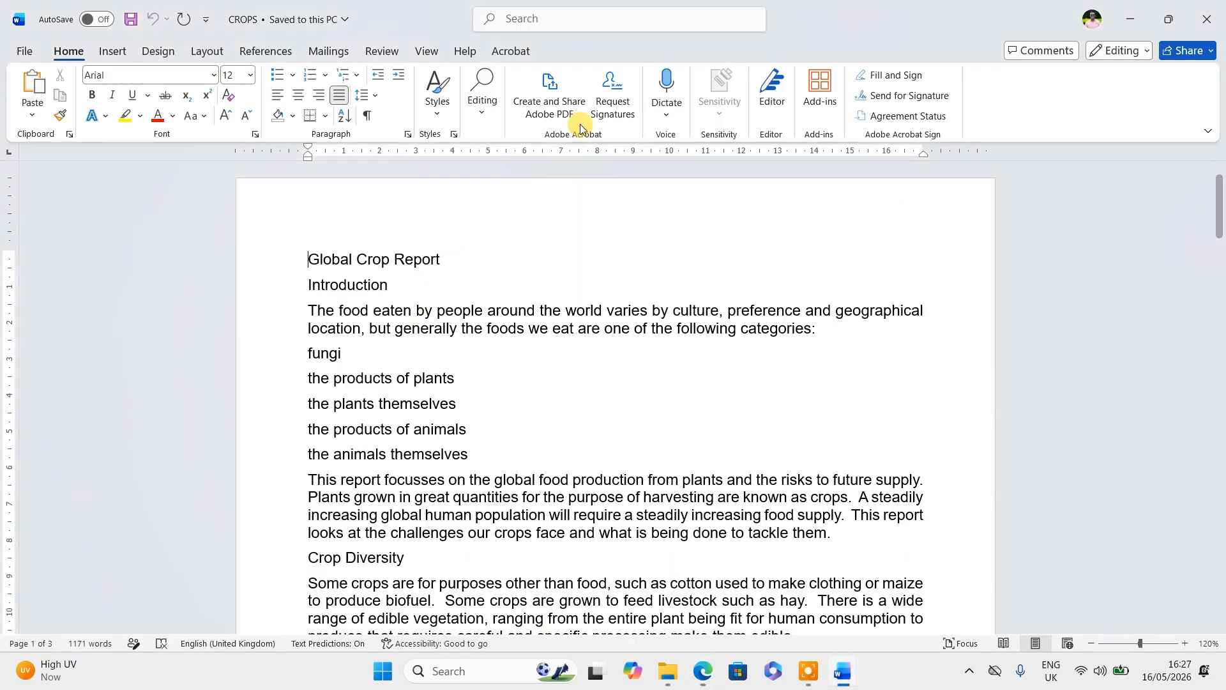
# - Insert a Blank (Three Columns) footer into the CROPS document
pyautogui.click(534, 19)
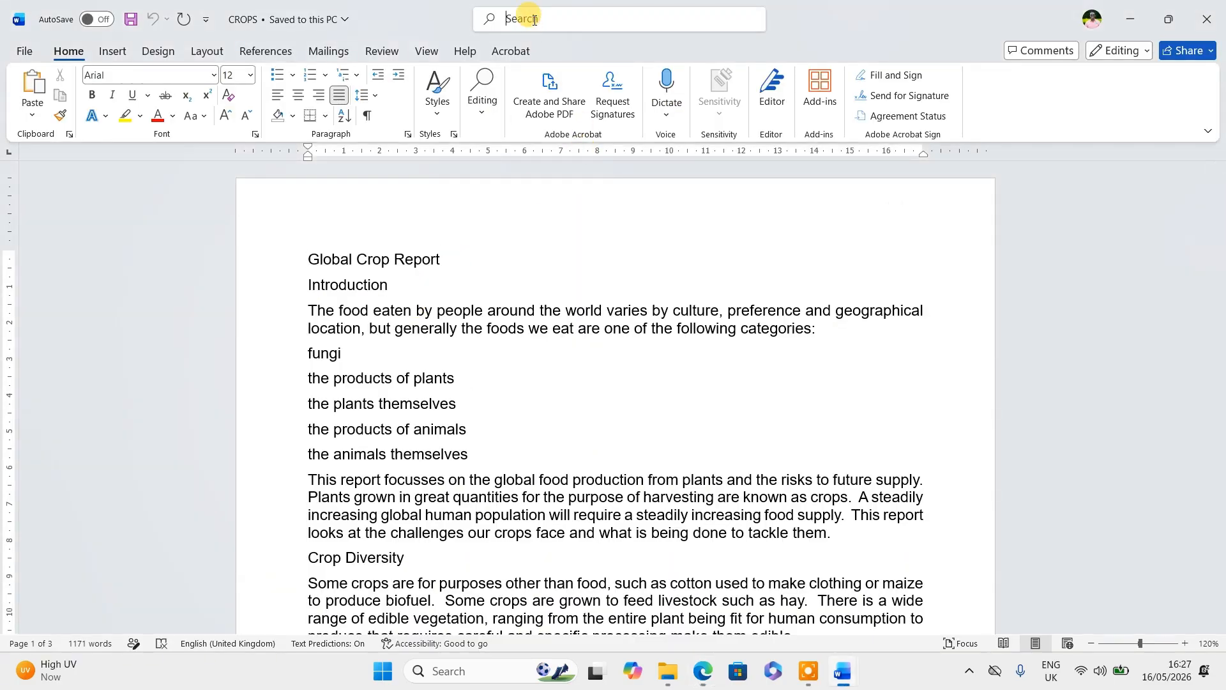
pyautogui.press('Escape')
pyautogui.click(114, 55)
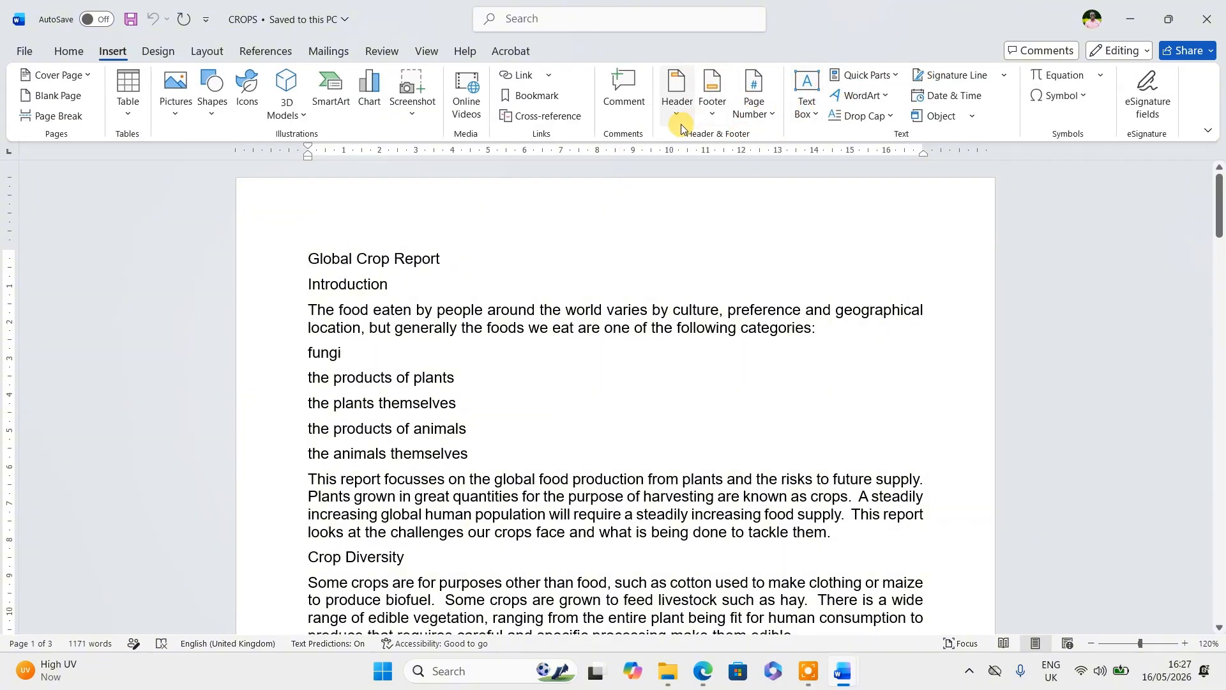
pyautogui.click(711, 109)
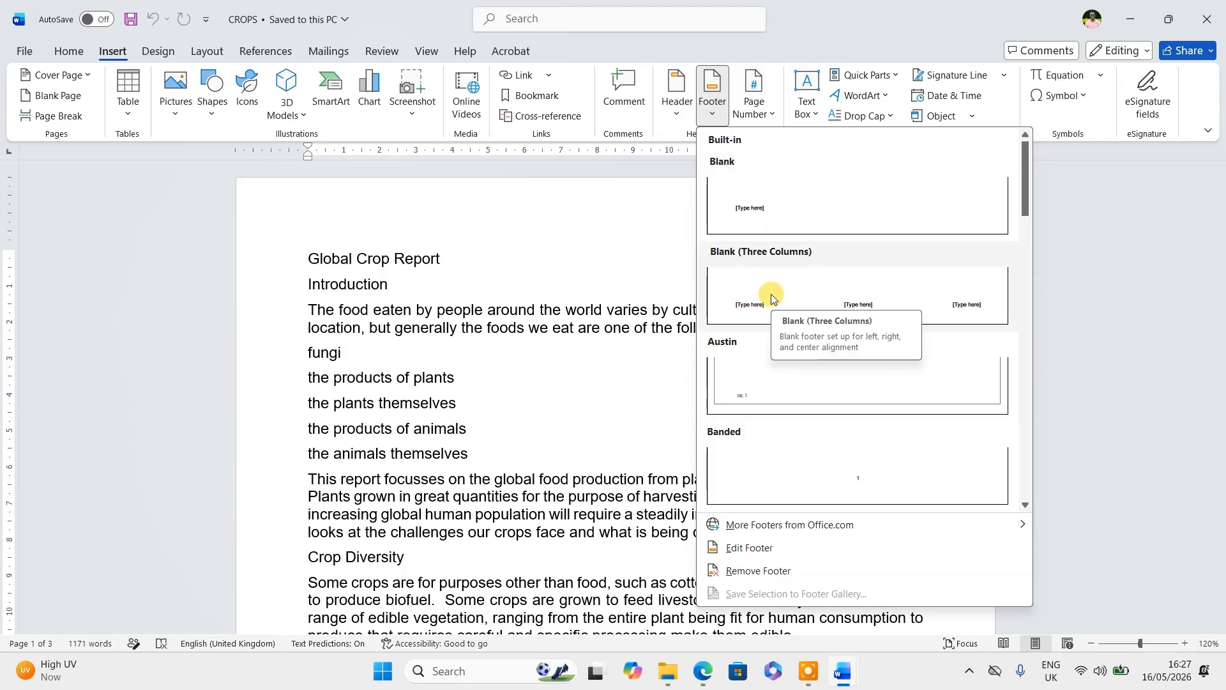
pyautogui.click(773, 299)
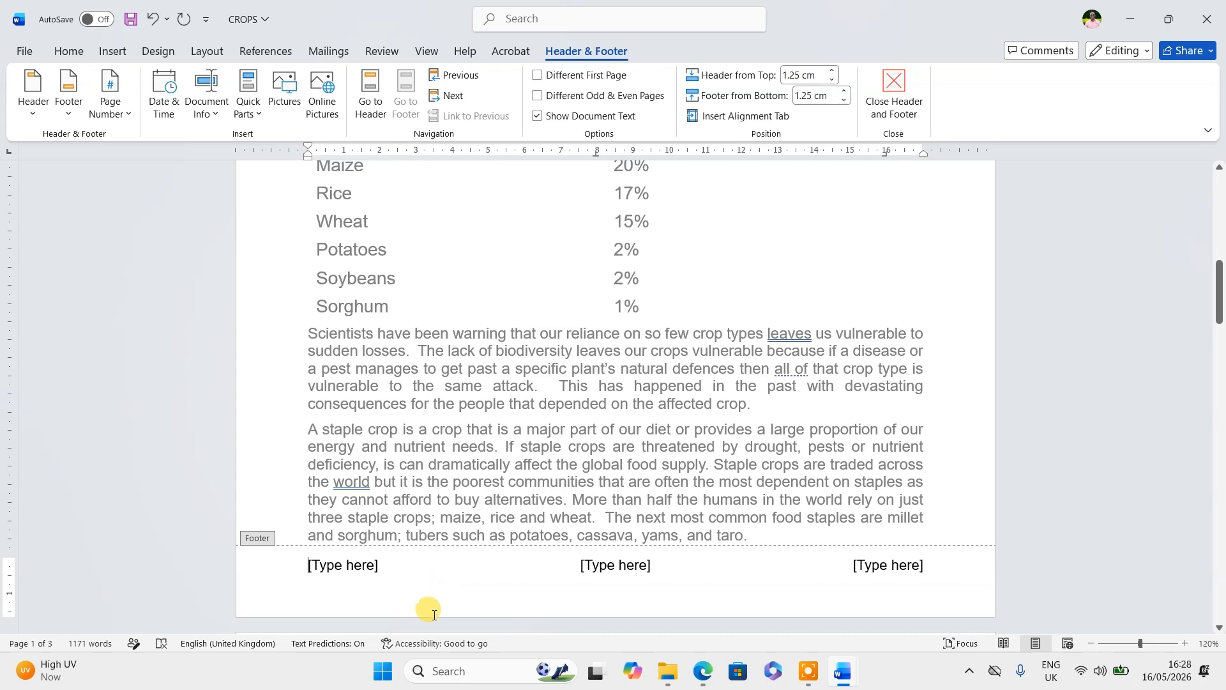
# - Enter the candidate's name, centre number and candidate number in the left footer placeholder
pyautogui.click(345, 567)
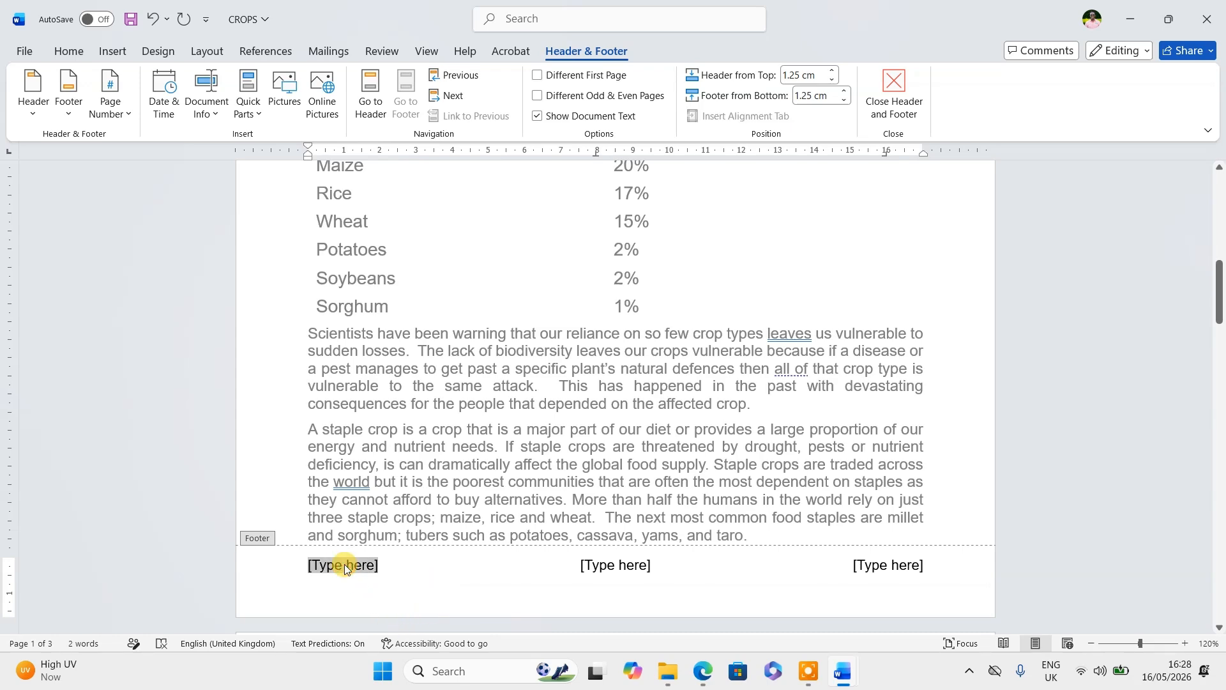
pyautogui.hotkey('alt', 'Tab')
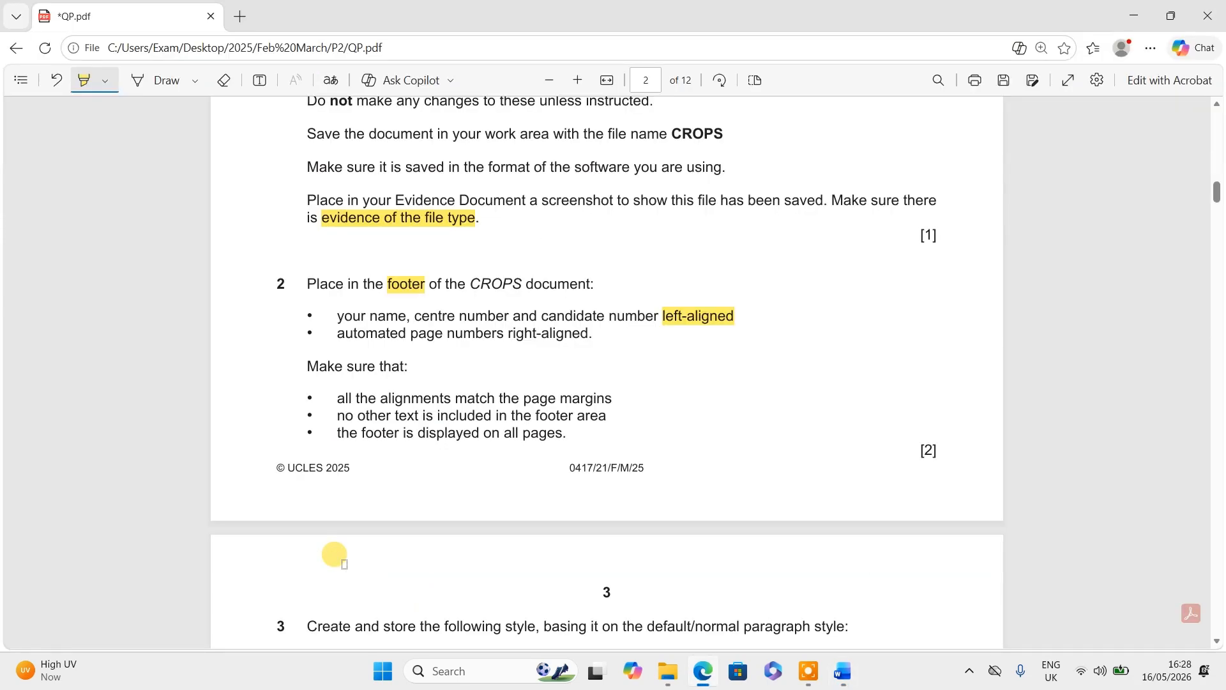
pyautogui.hotkey('alt', 'Tab')
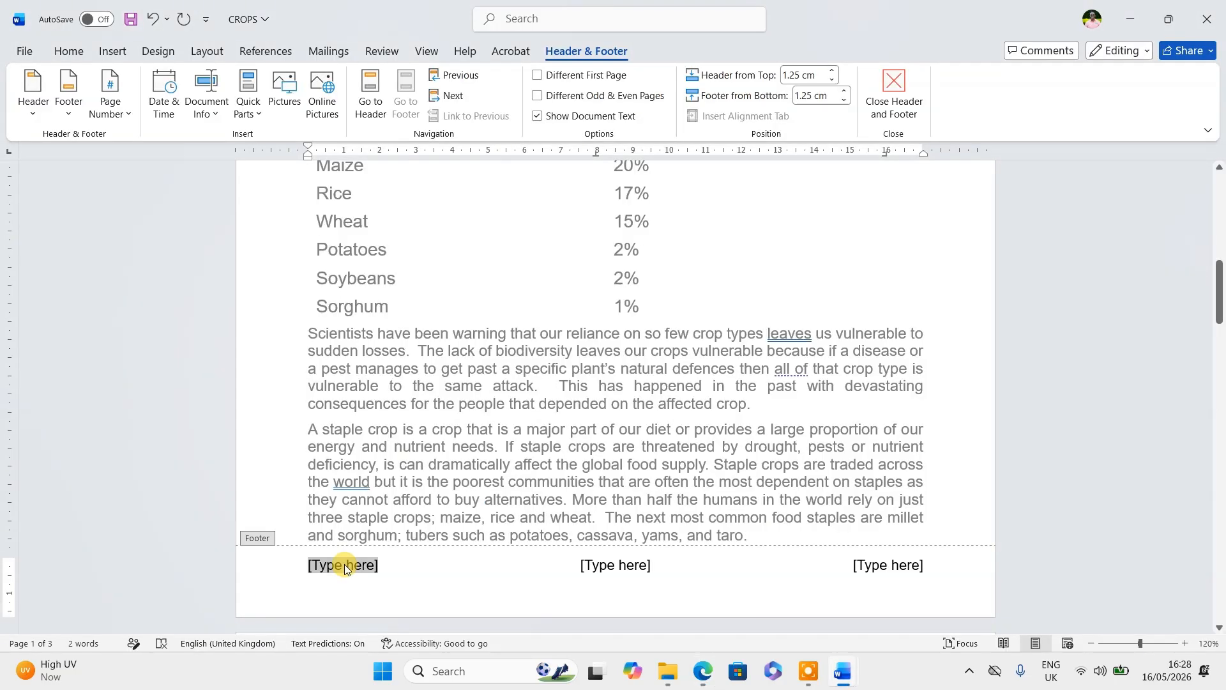
pyautogui.write('GG, UXXX')
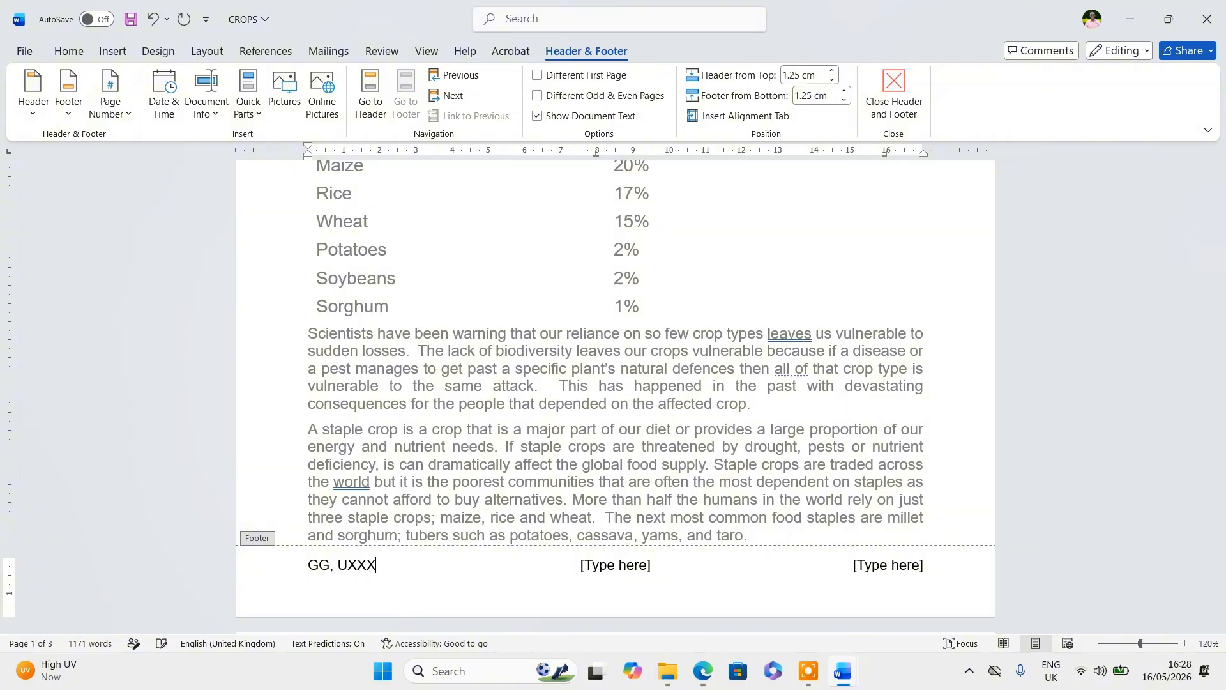
pyautogui.write('X, 1234')
pyautogui.hotkey('alt', 'Tab')
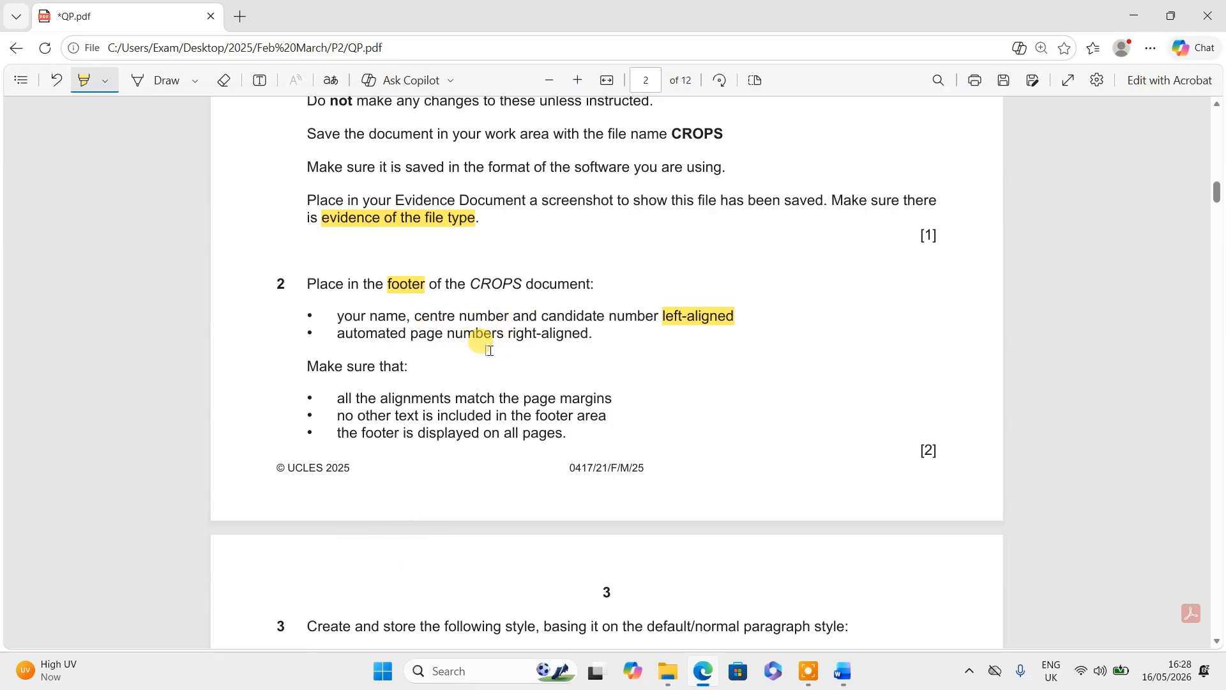
pyautogui.hotkey('alt', 'Tab')
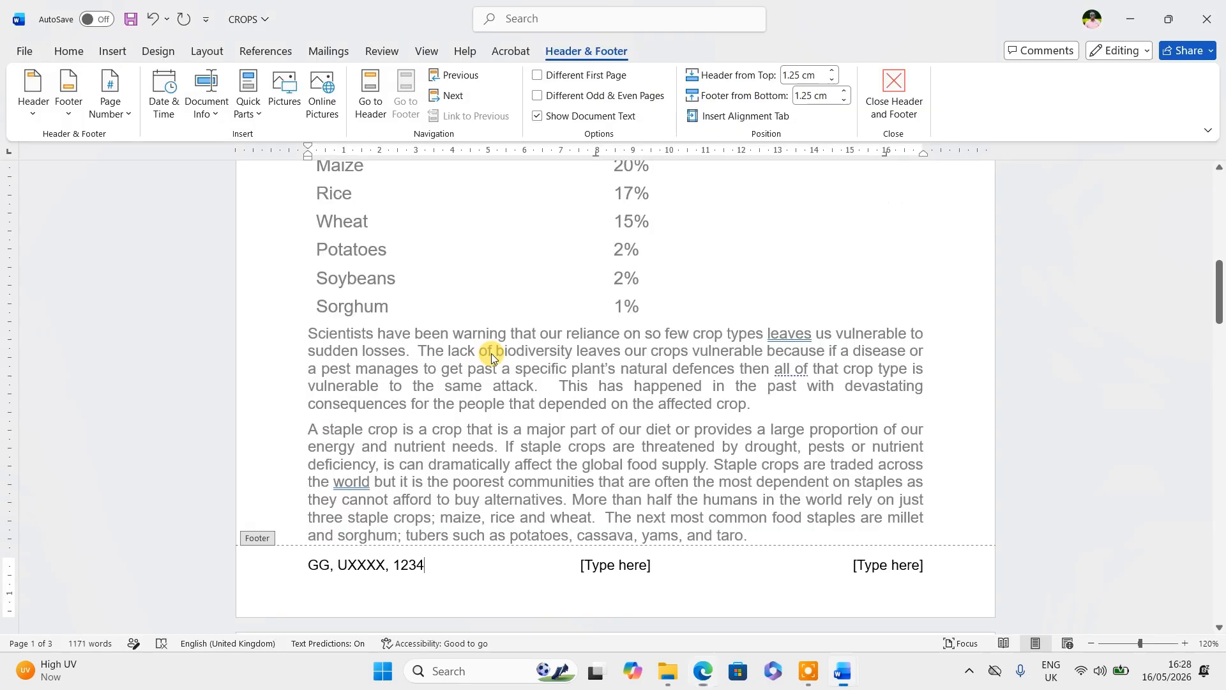
pyautogui.click(877, 567)
# - Put a Plain Number automatic page number in the right footer placeholder
pyautogui.click(109, 91)
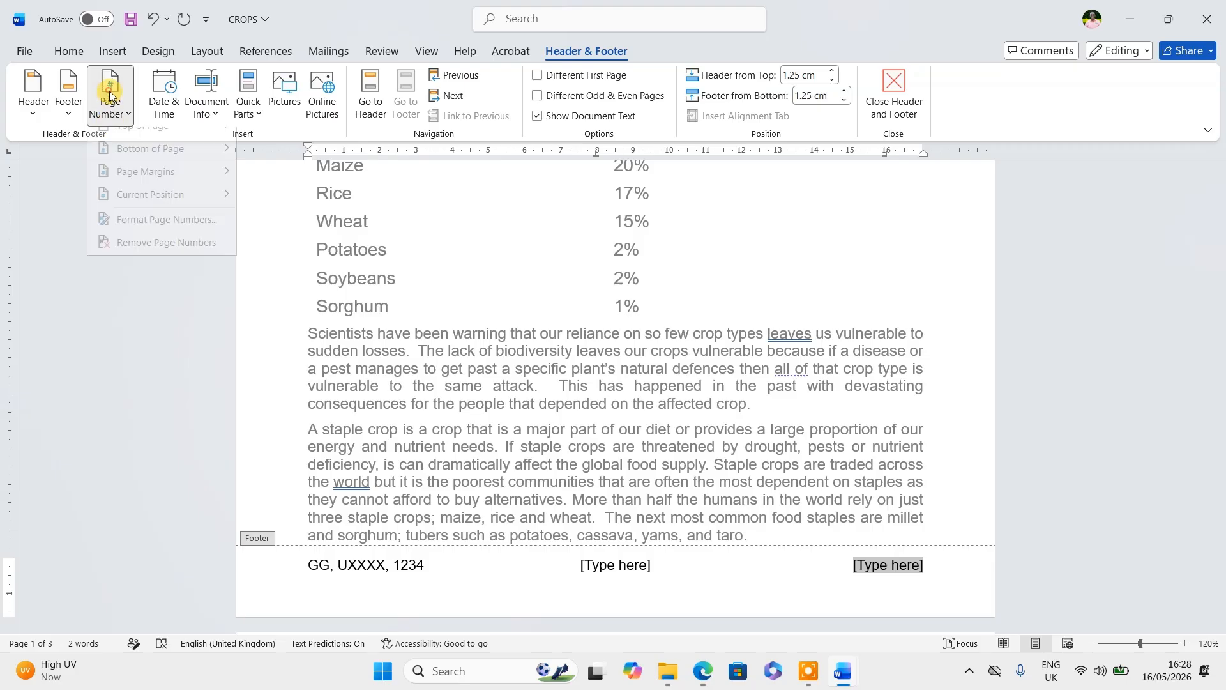
pyautogui.moveTo(171, 203)
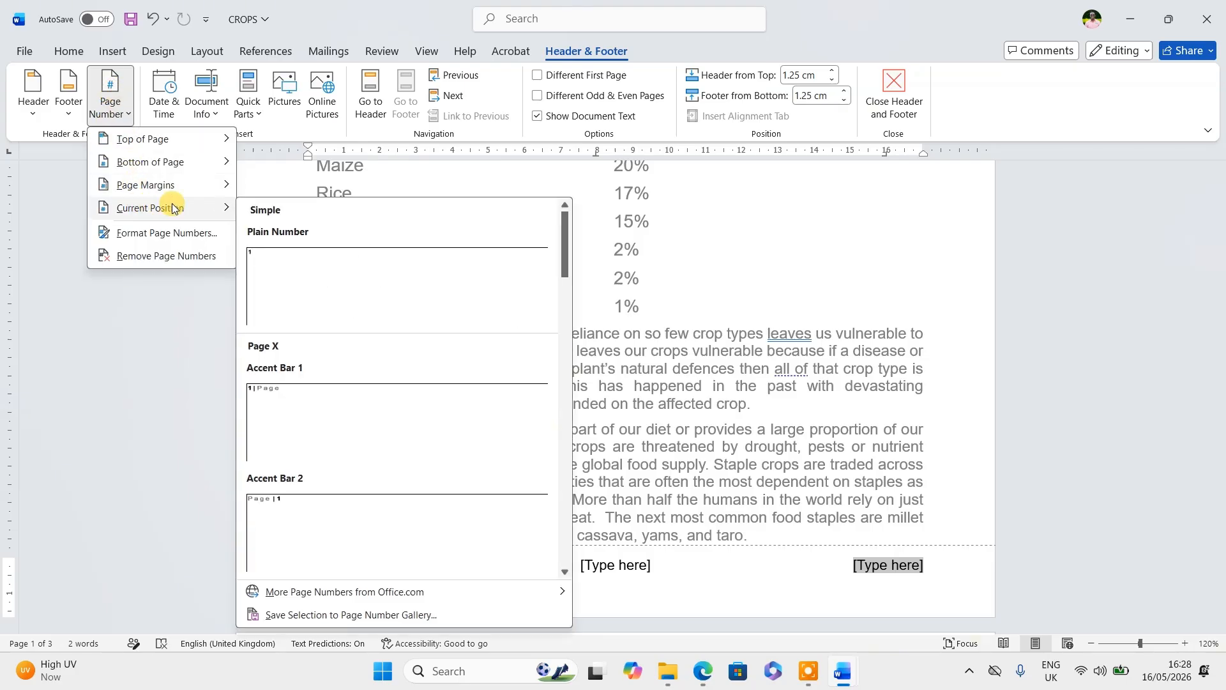
pyautogui.click(303, 281)
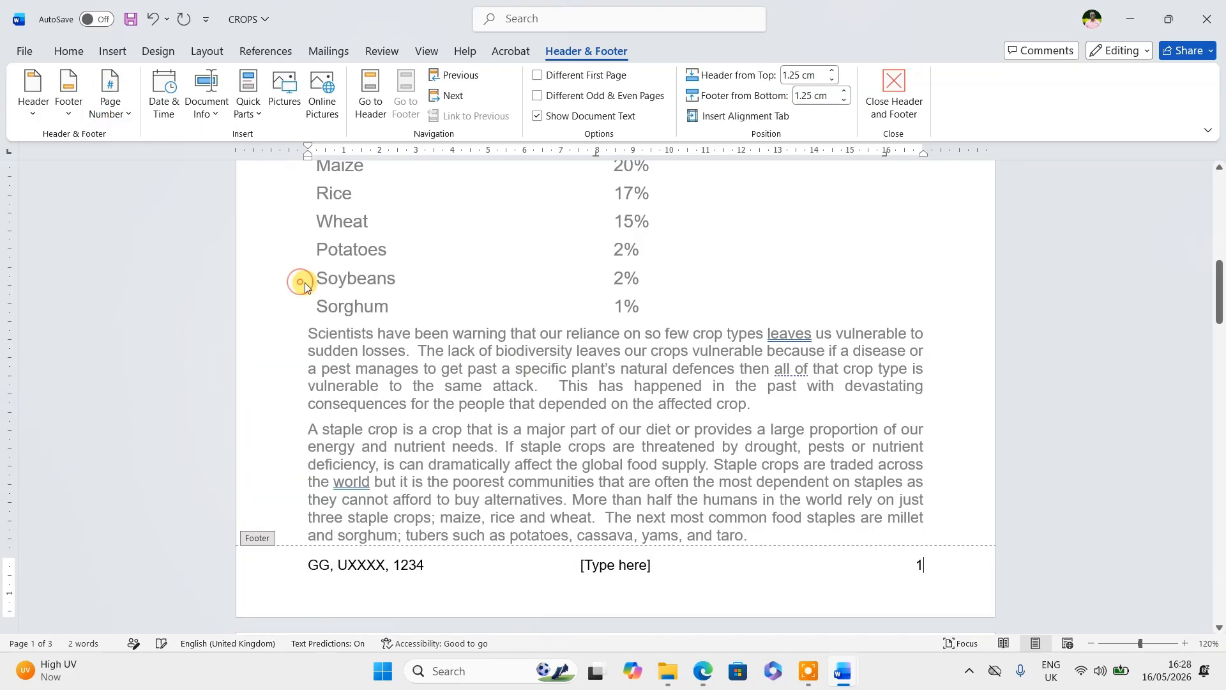
# - Delete the unused centre footer placeholder and check the footer across pages
pyautogui.click(603, 567)
pyautogui.press('Delete')
pyautogui.hotkey('alt', 'Tab')
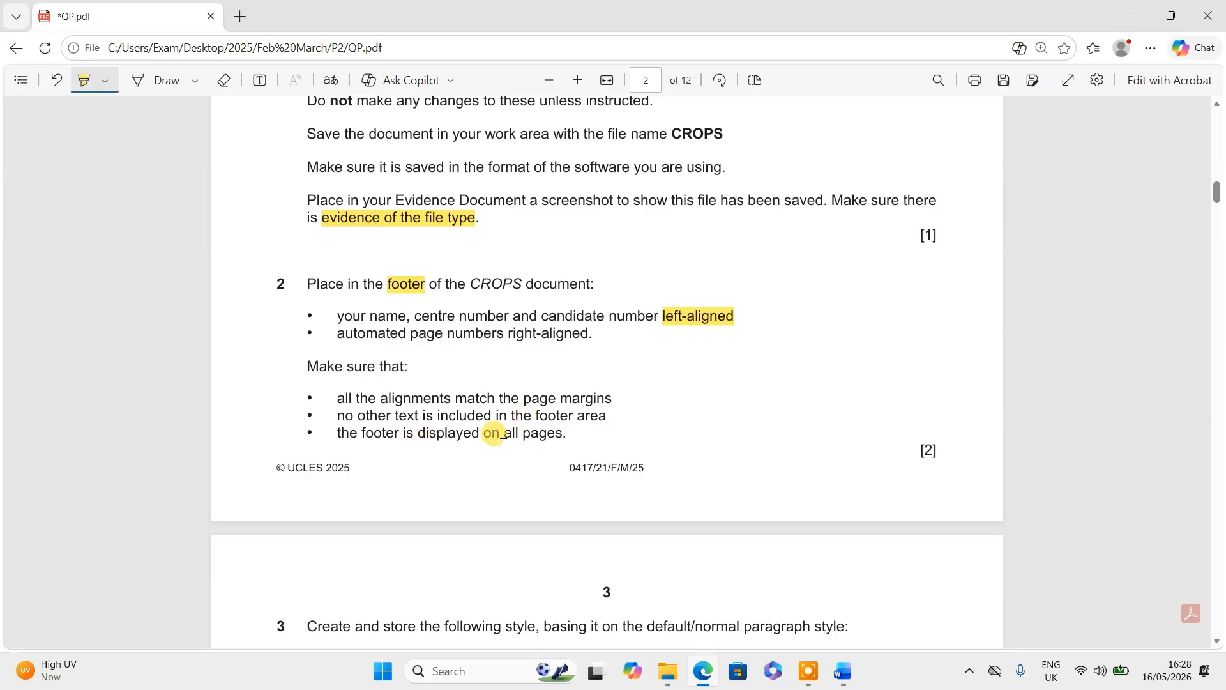
pyautogui.hotkey('alt', 'Tab')
pyautogui.scroll(-8, 614, 456)
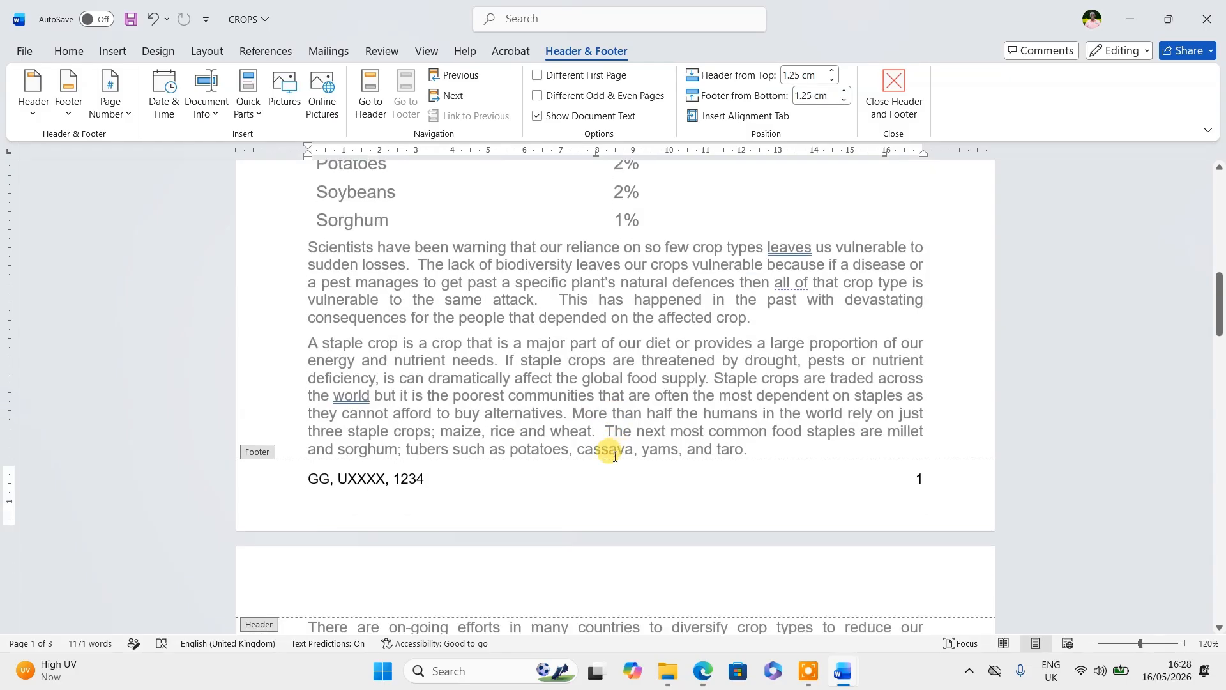
pyautogui.scroll(-10, 615, 456)
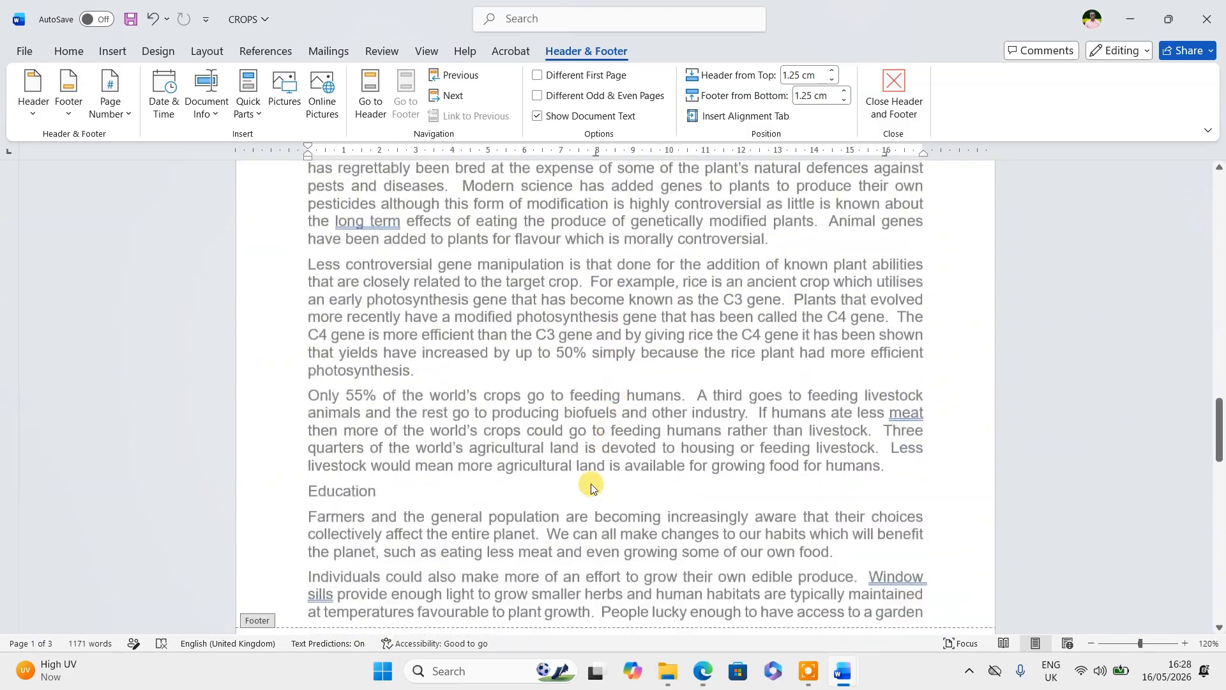
pyautogui.scroll(-10, 581, 442)
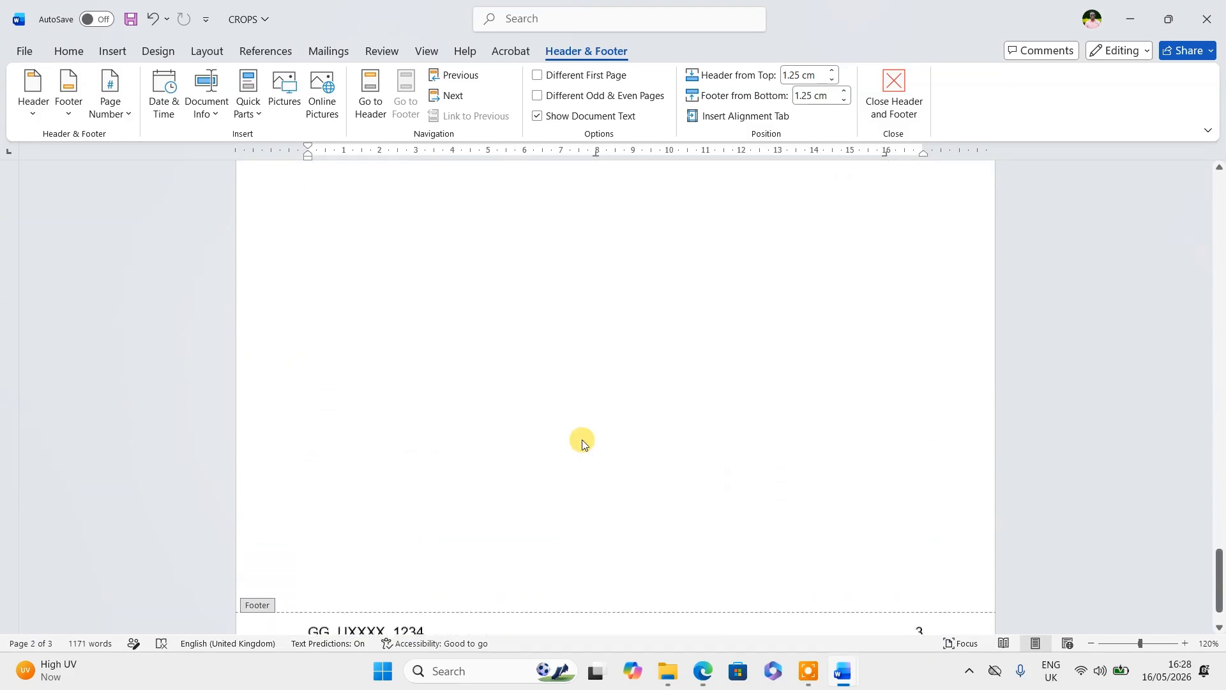
# - Close footer editing, then highlight 'default/normal' in question 3's first line of the exam PDF
pyautogui.doubleClick(634, 351)
pyautogui.scroll(10, 651, 377)
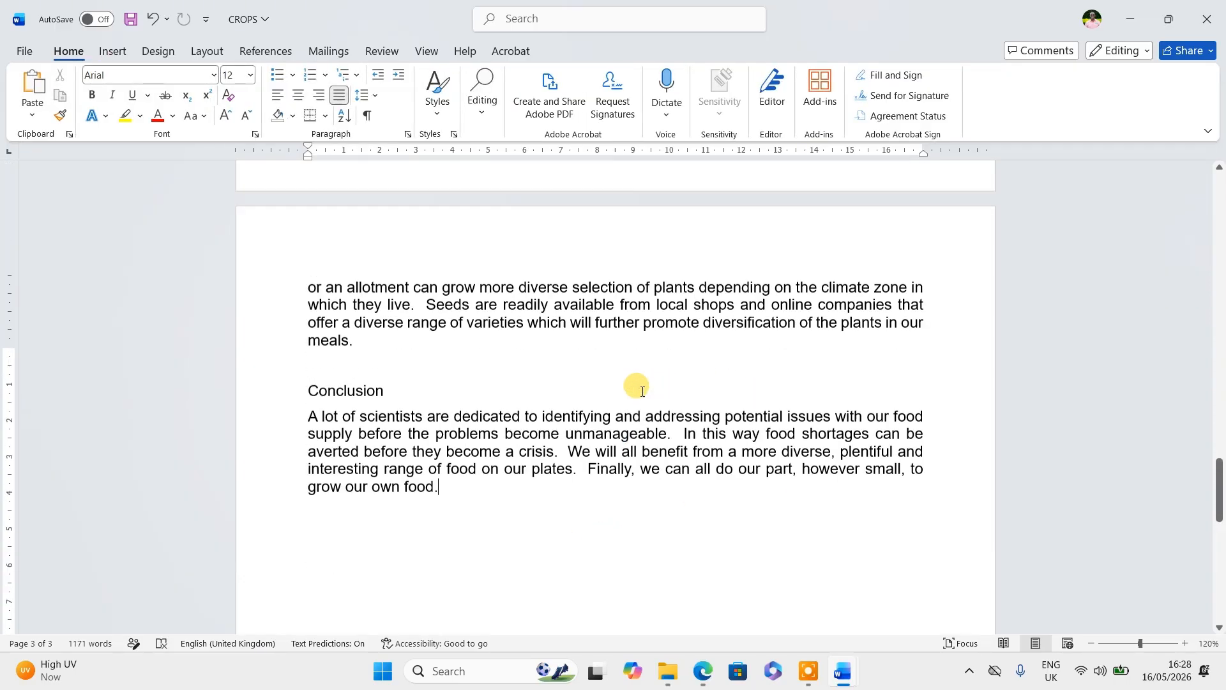
pyautogui.scroll(20, 641, 383)
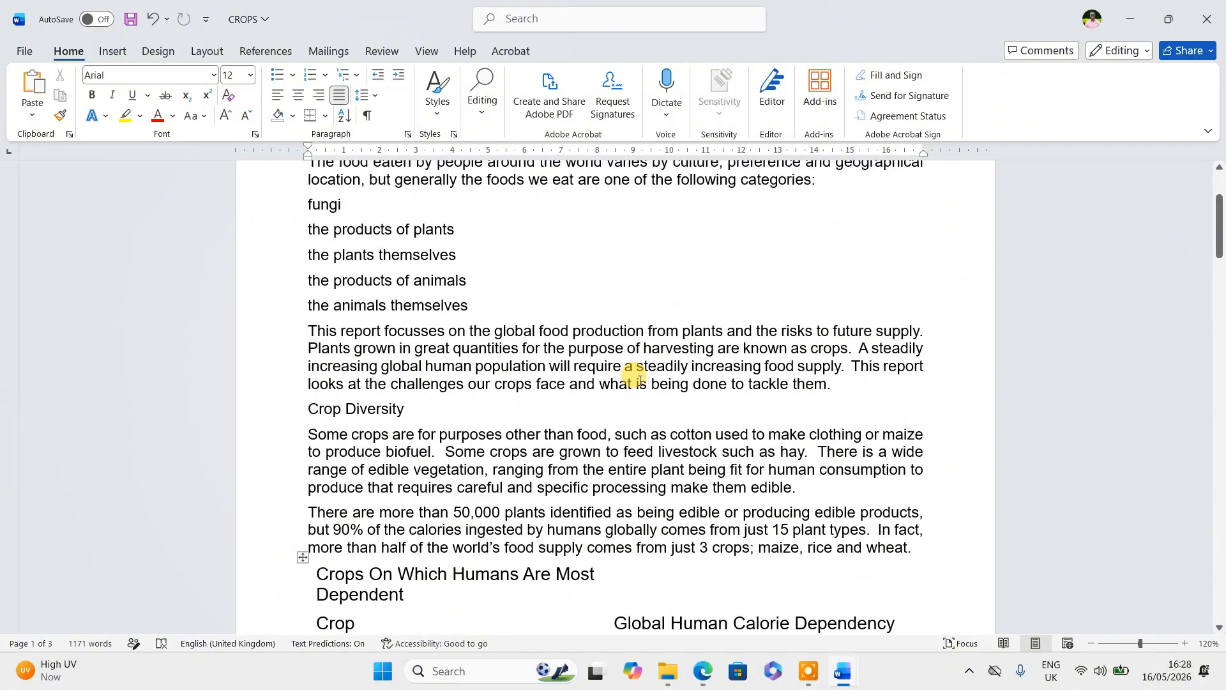
pyautogui.hotkey('alt', 'Tab')
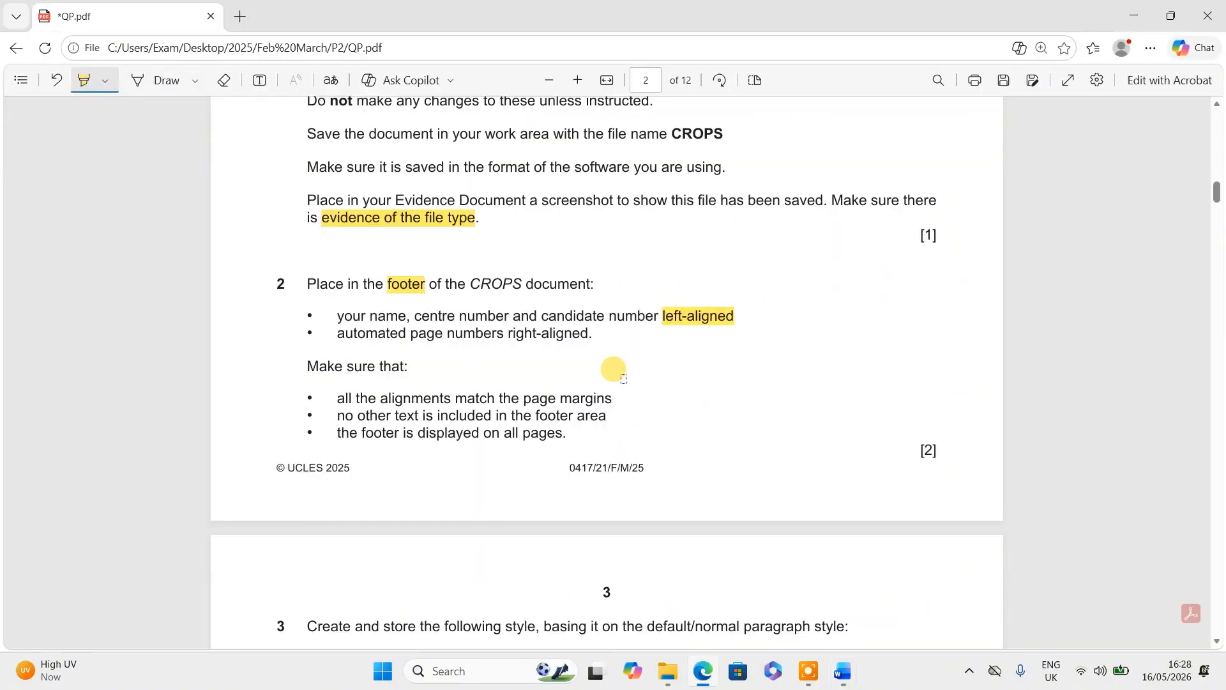
pyautogui.scroll(-5, 505, 348)
pyautogui.scroll(-1, 511, 351)
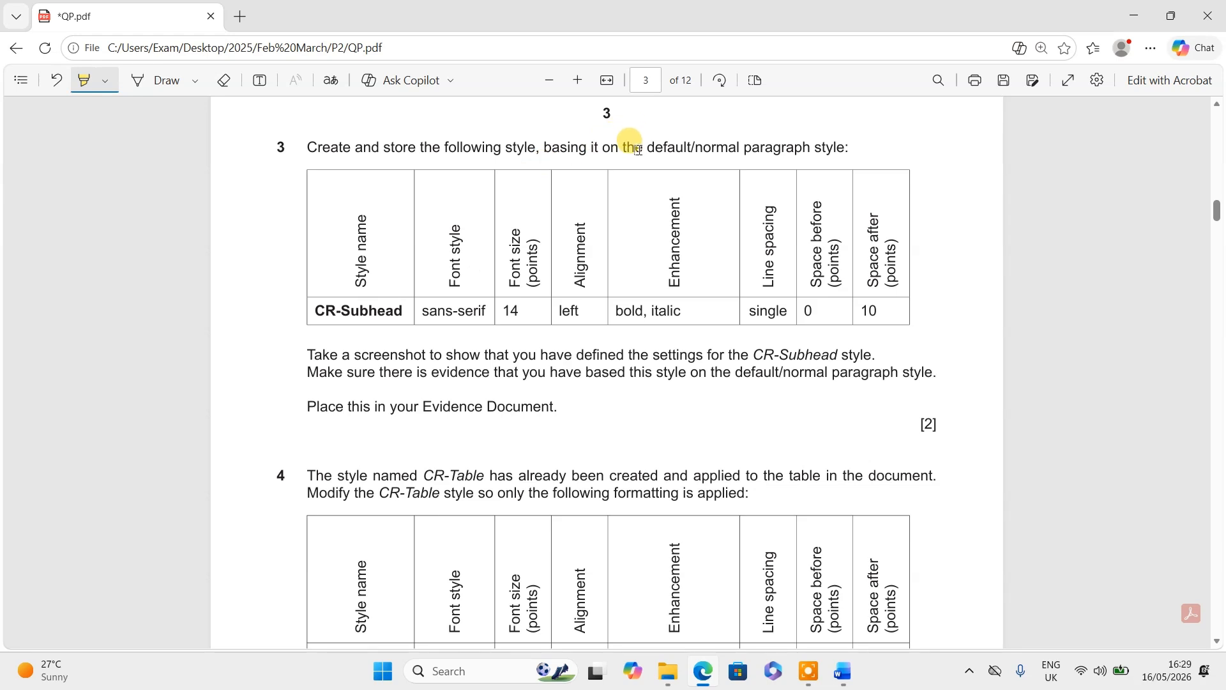
pyautogui.moveTo(646, 148); pyautogui.dragTo(741, 147)
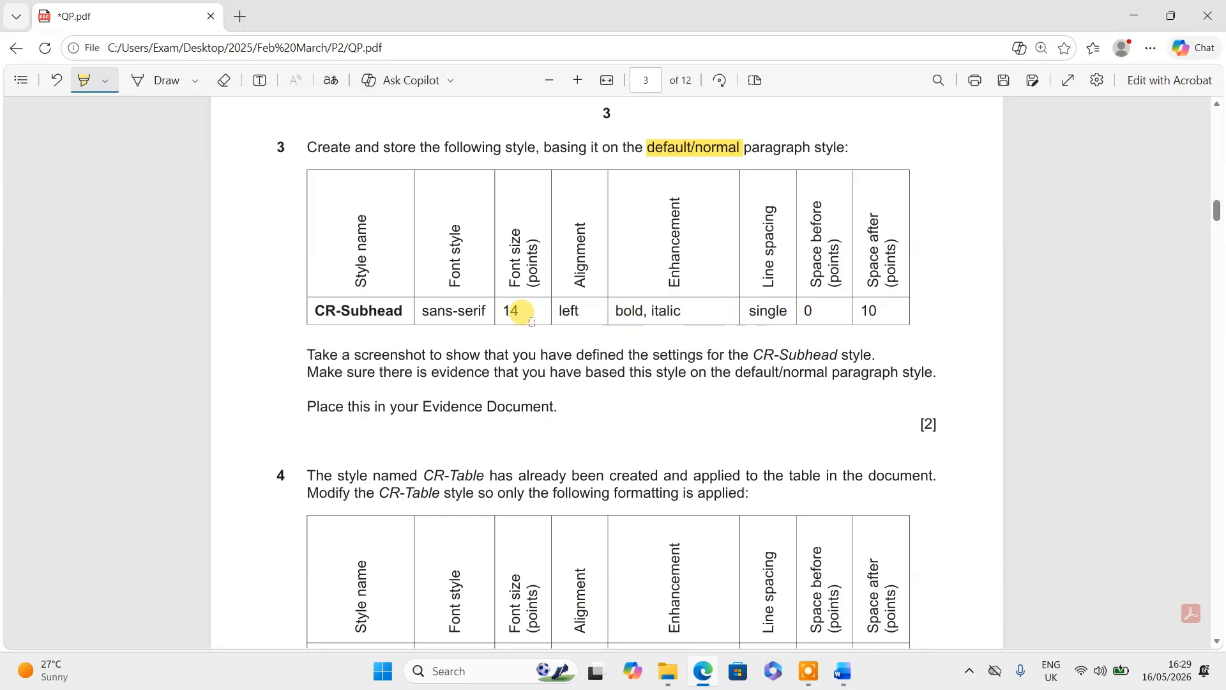
# - Place the cursor on the empty line after the CROPS document's final paragraph
pyautogui.hotkey('alt', 'Tab')
pyautogui.scroll(-15, 530, 322)
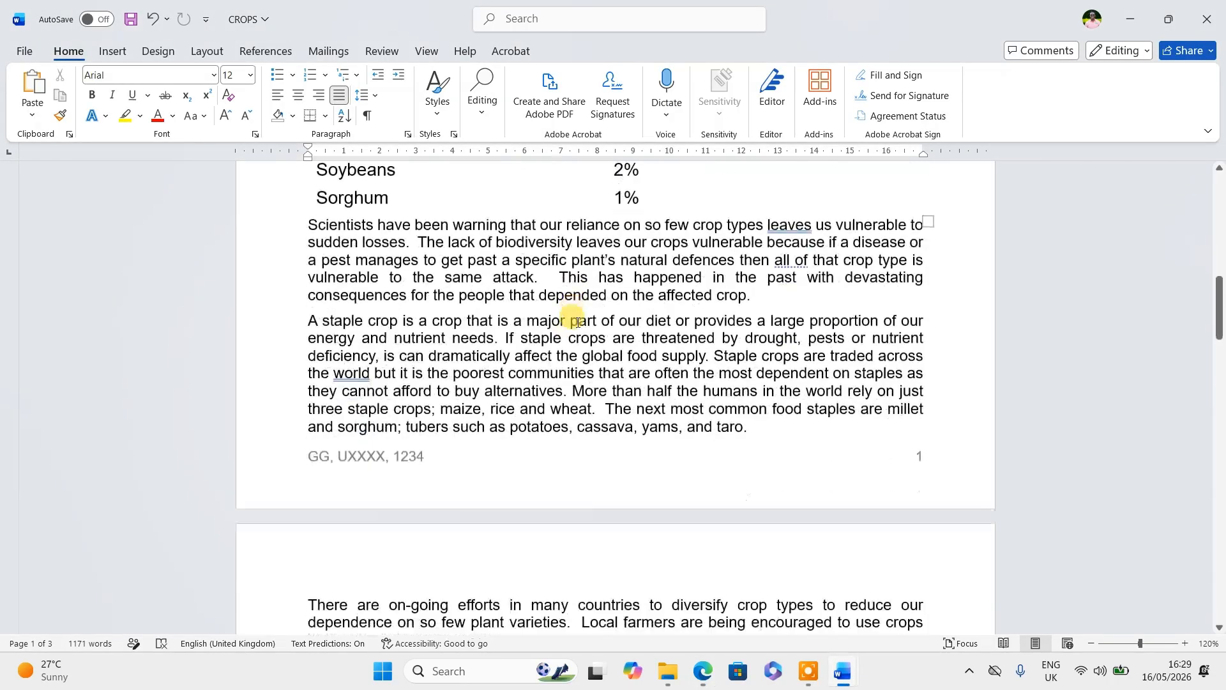
pyautogui.scroll(-15, 576, 321)
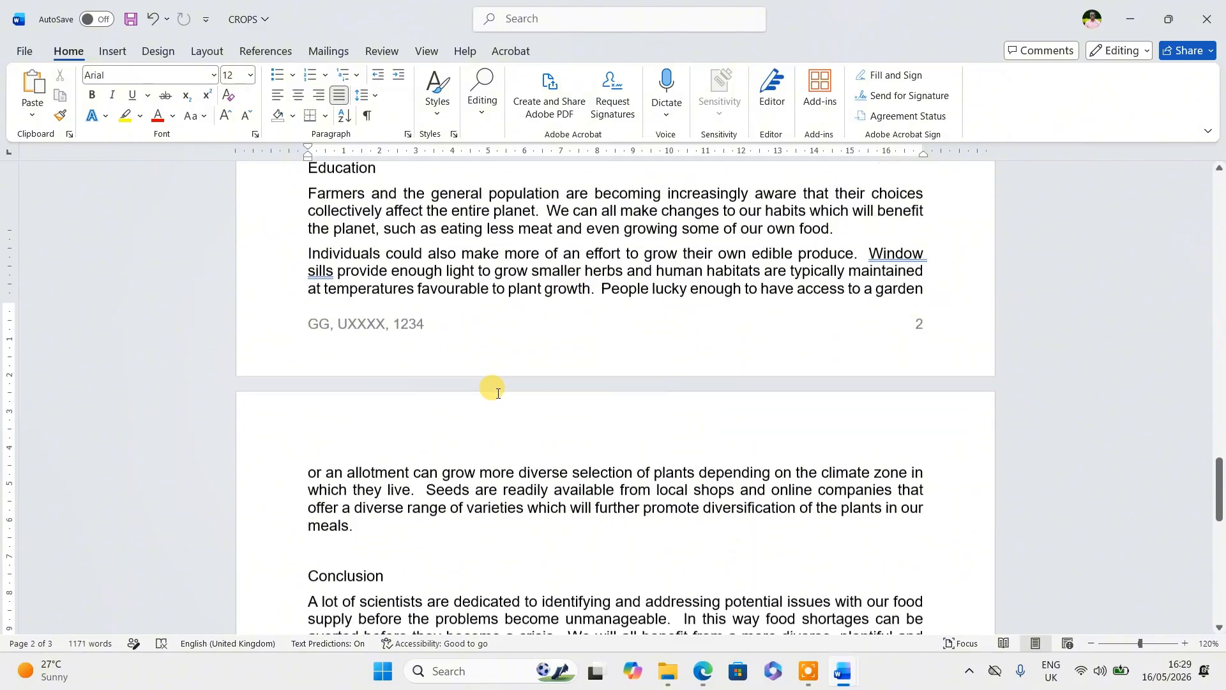
pyautogui.scroll(-1, 463, 277)
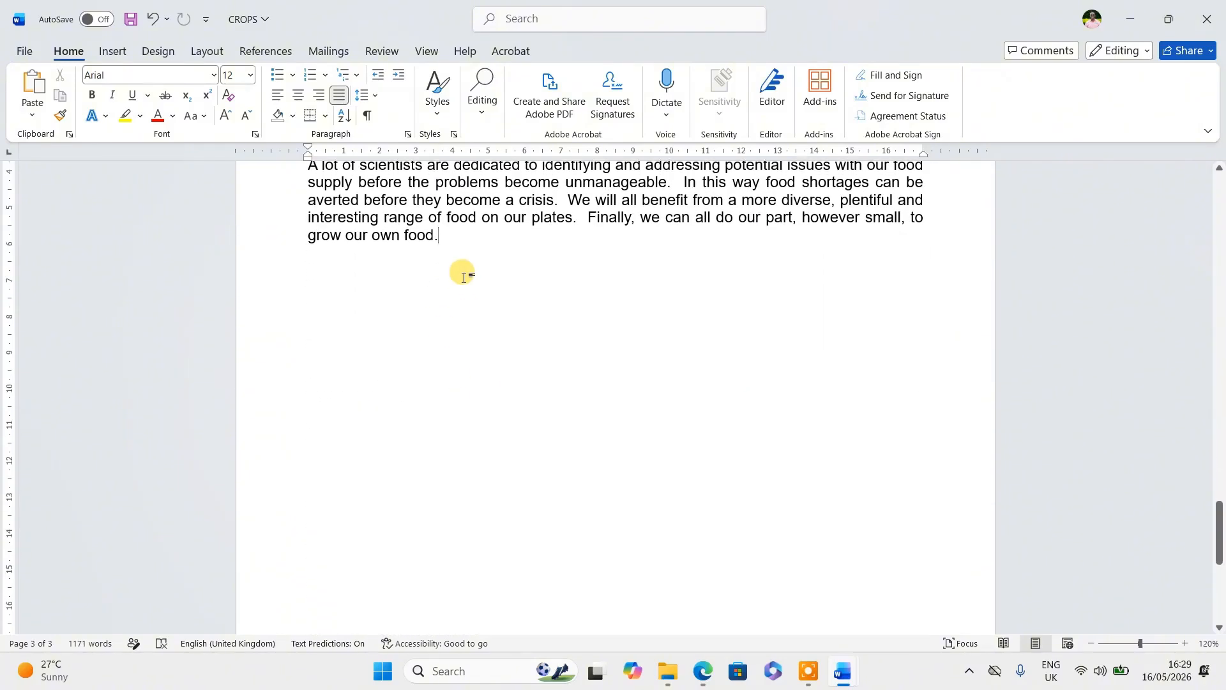
pyautogui.click(464, 277)
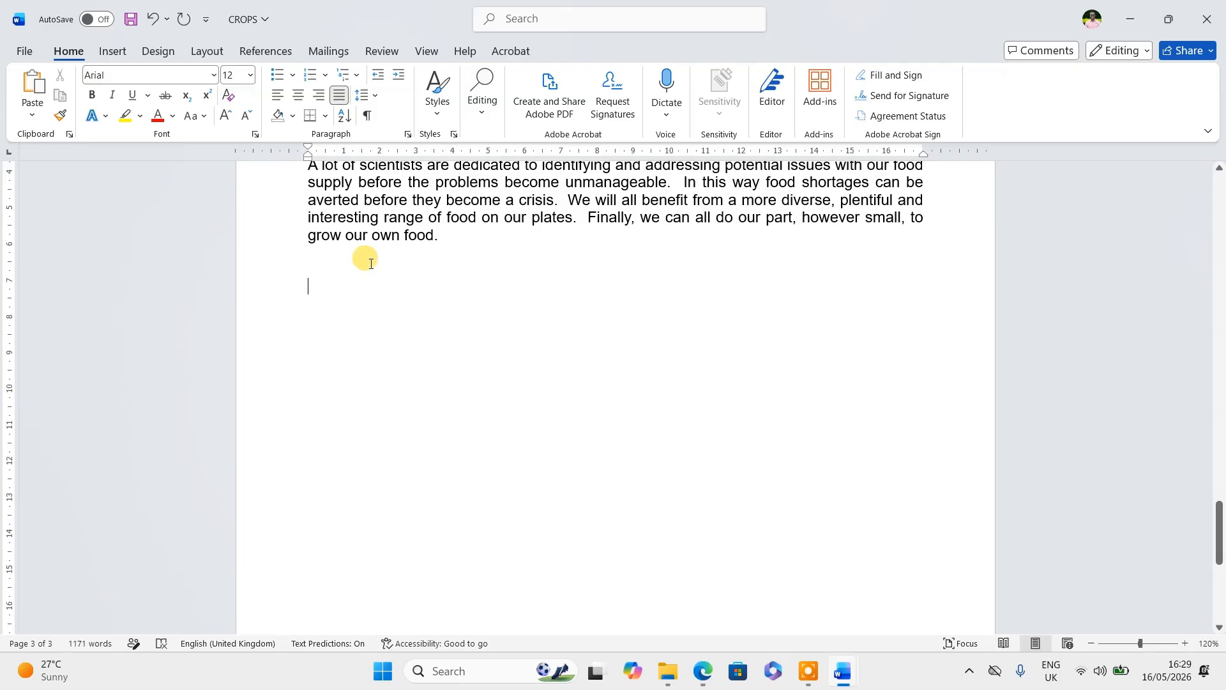
# - Review the existing styles (CR-Body, CR-Head, CR-Table) and reopen the quick style gallery
pyautogui.click(438, 115)
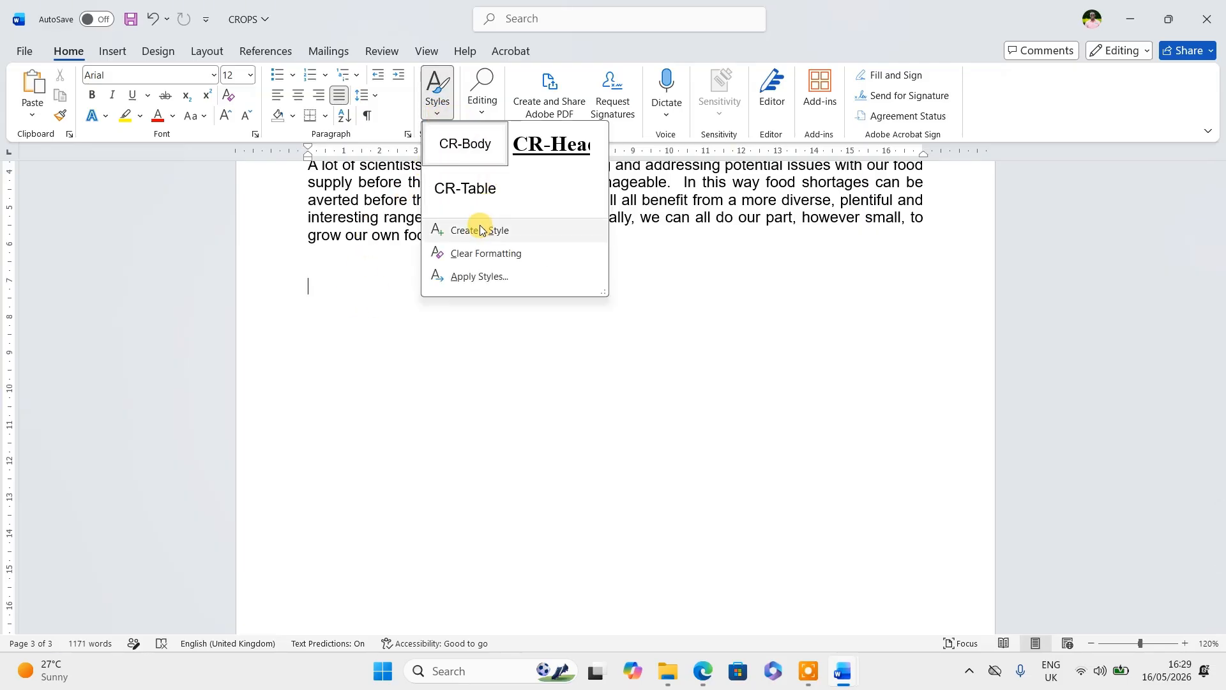
pyautogui.click(602, 391)
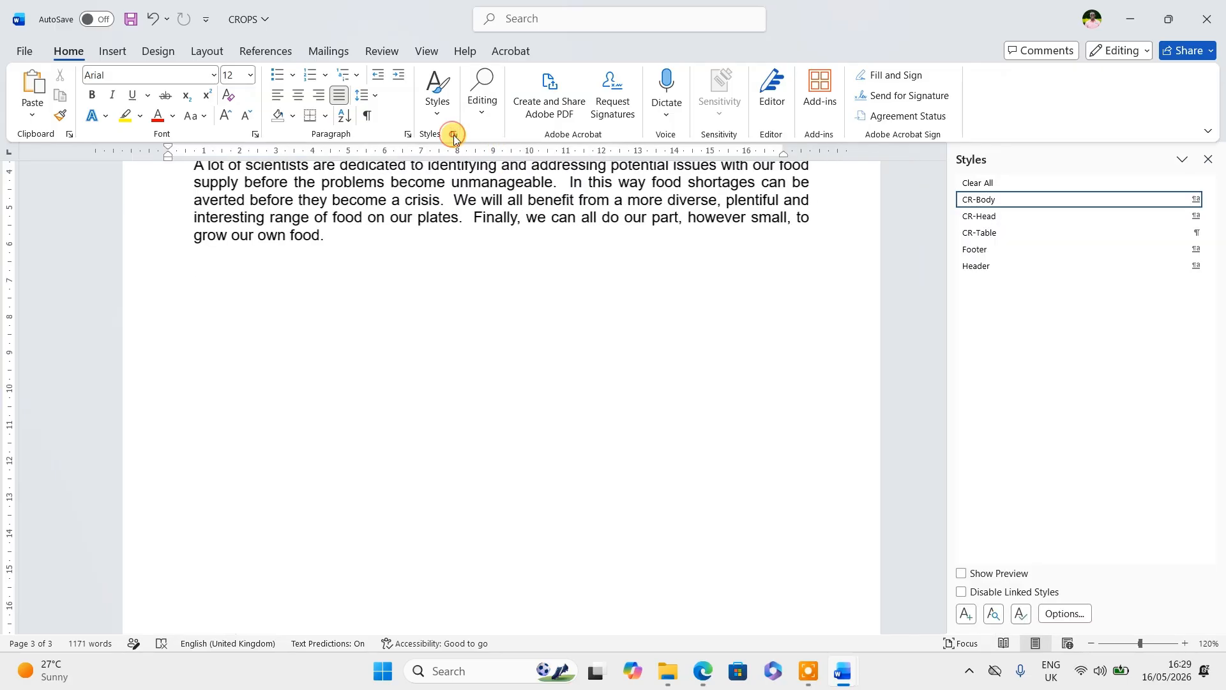
pyautogui.click(455, 135)
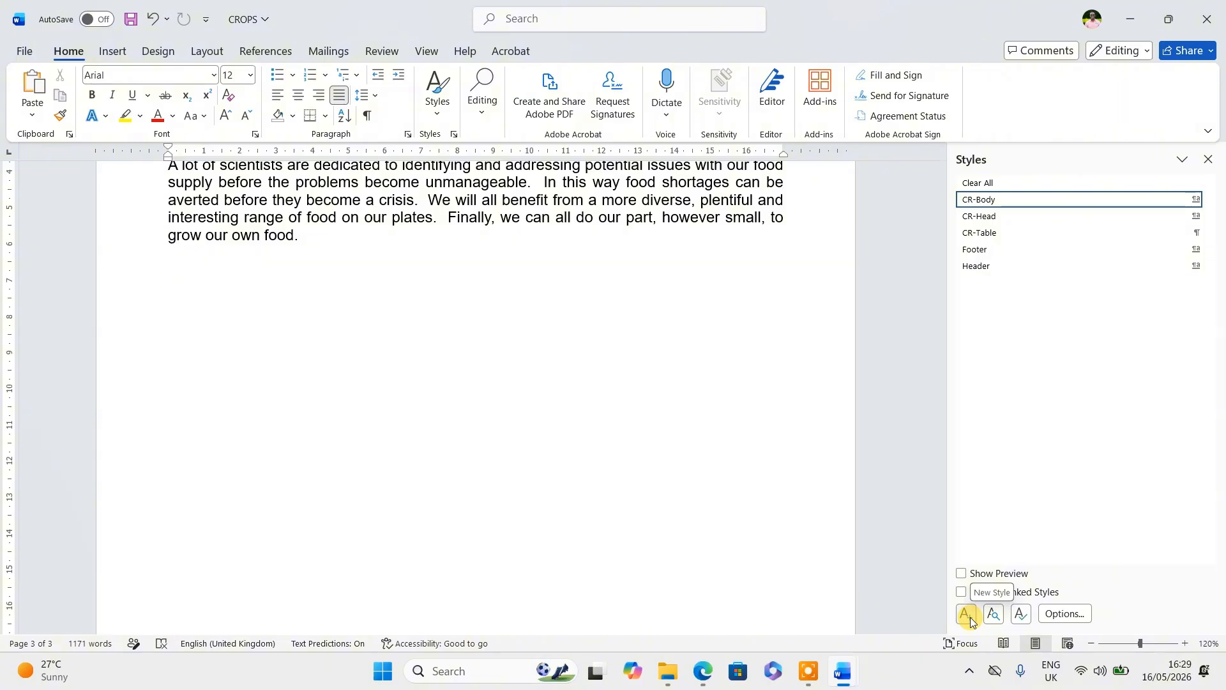
pyautogui.click(1207, 159)
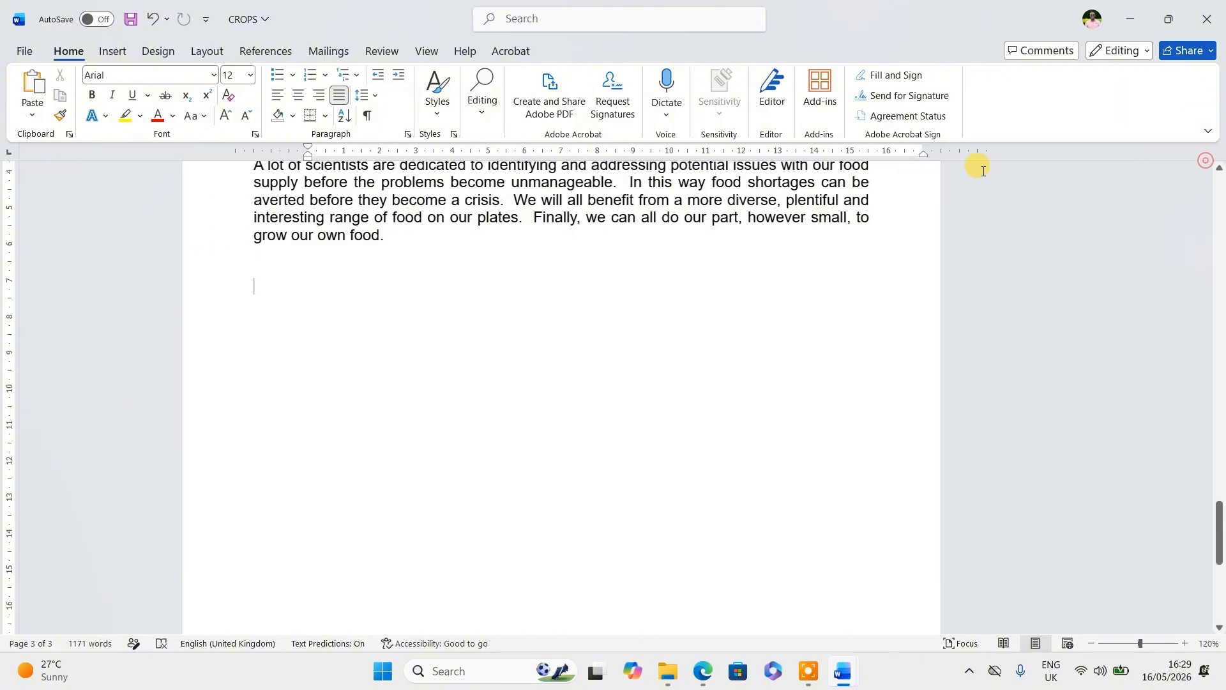
pyautogui.click(438, 113)
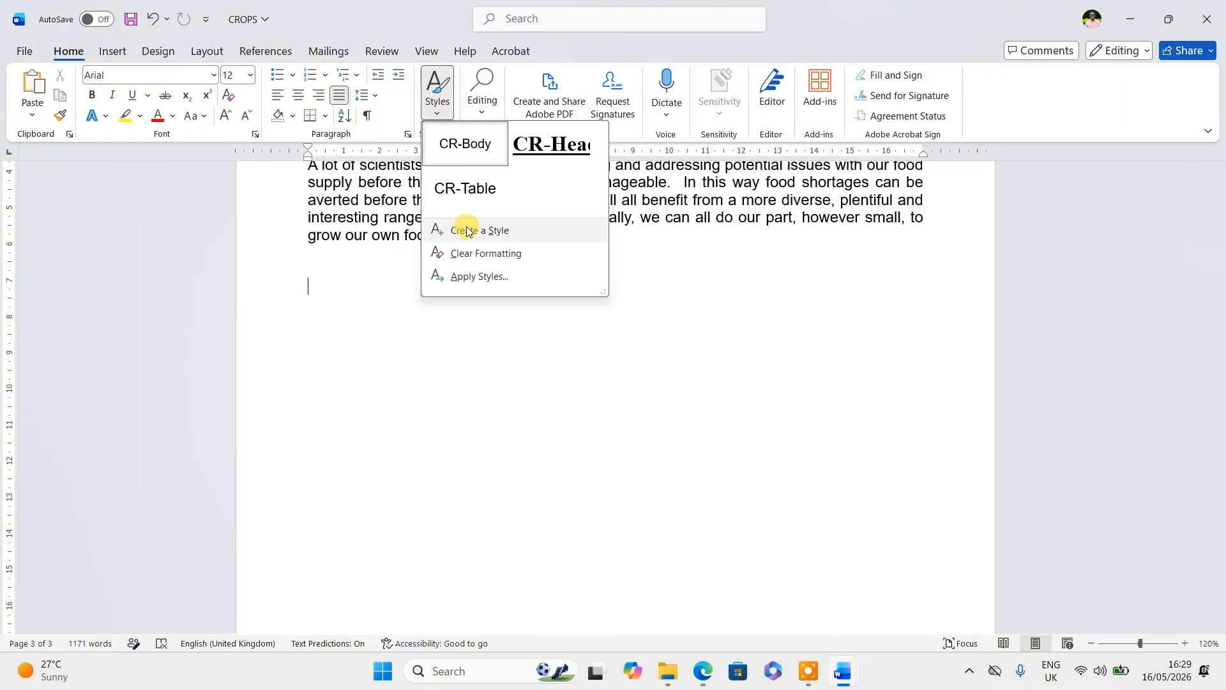
# - Create a new style named CR-Subhead and expand its full formatting settings
pyautogui.click(466, 228)
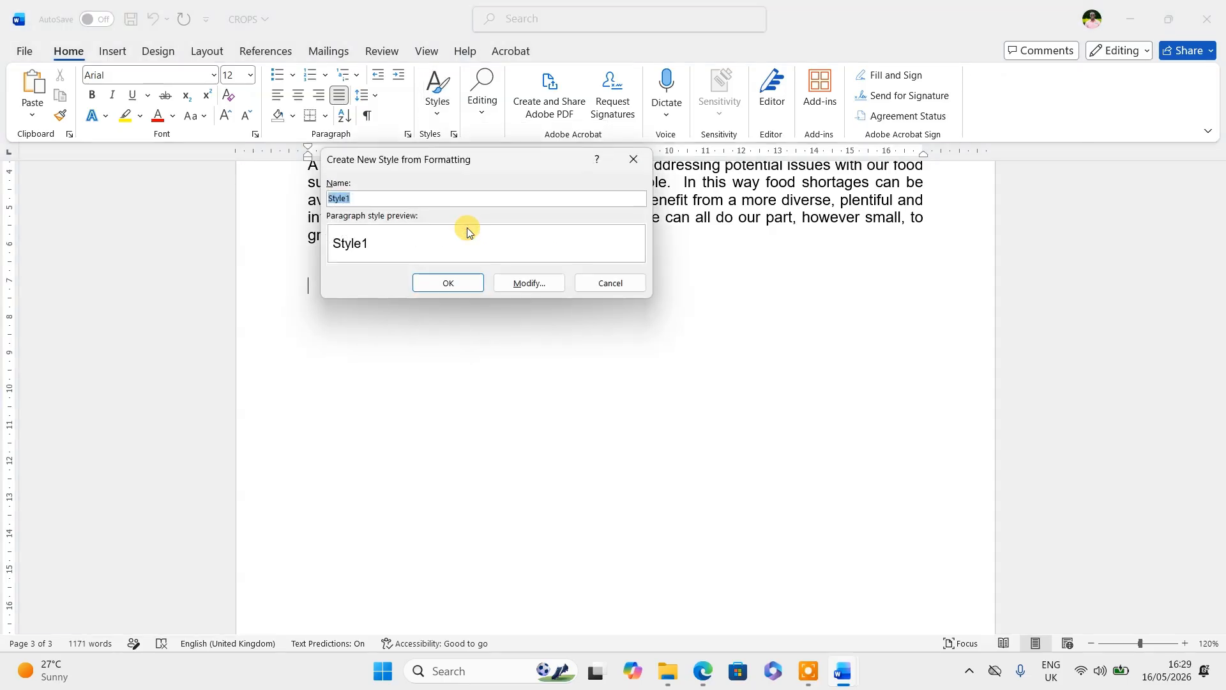
pyautogui.hotkey('alt', 'Tab')
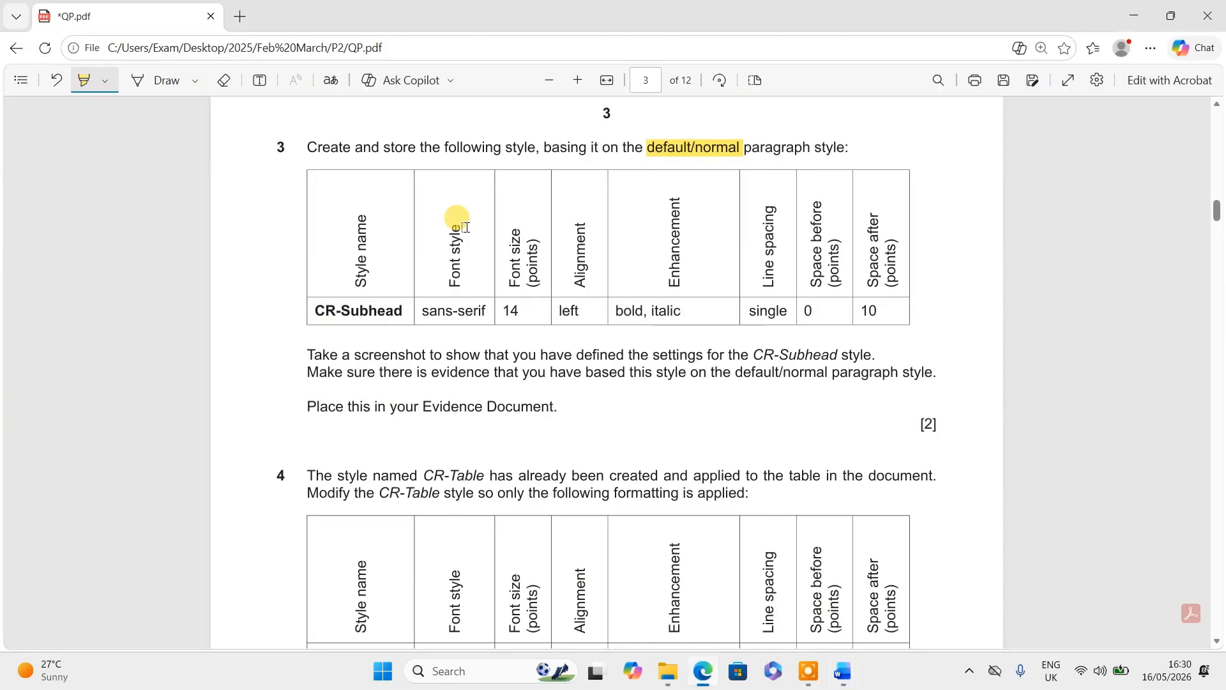
pyautogui.hotkey('alt', 'Tab')
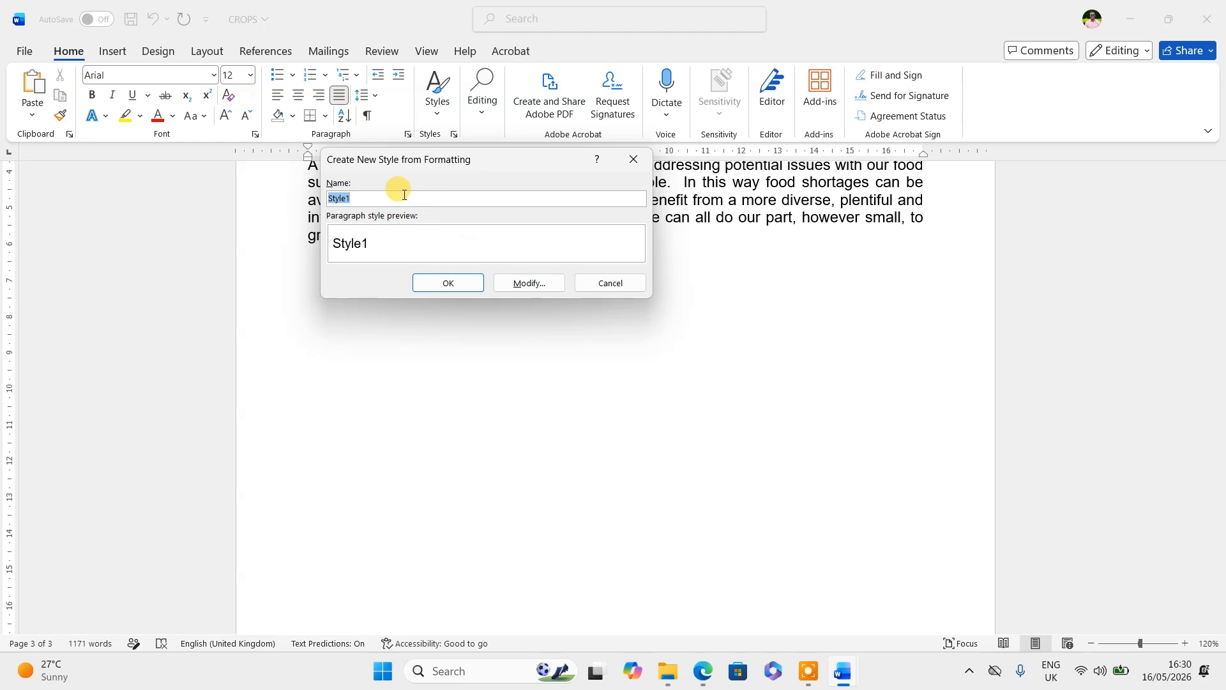
pyautogui.write('CR-Subhead')
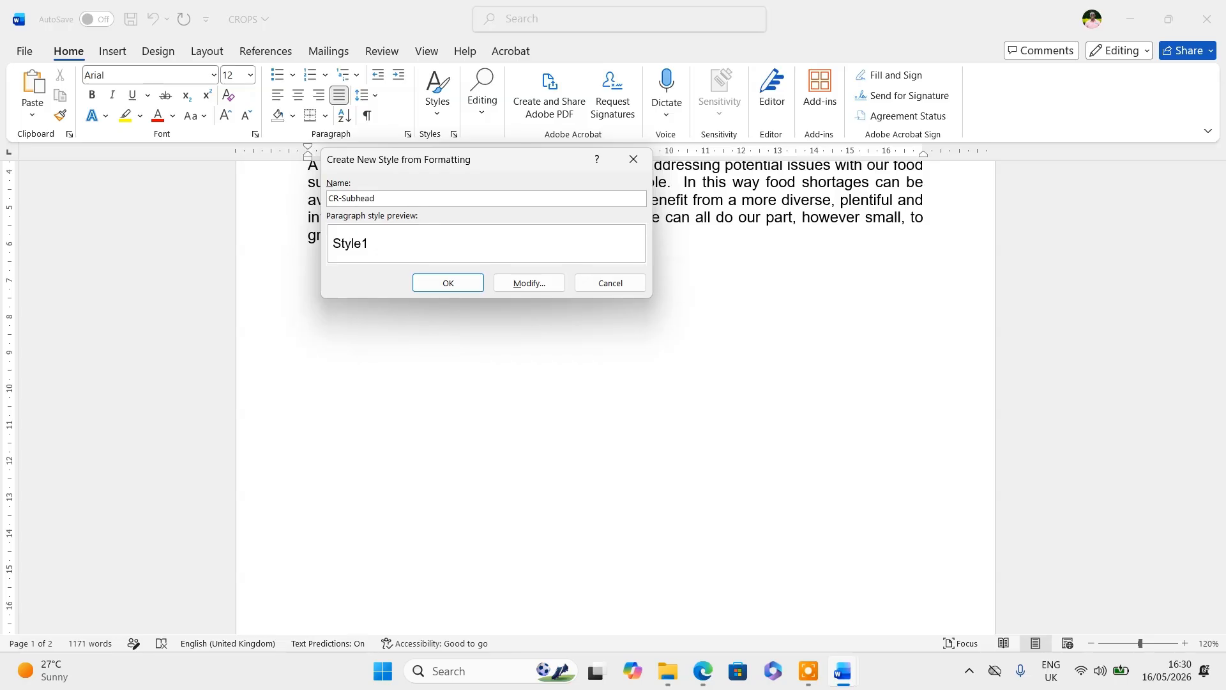
pyautogui.hotkey('alt', 'Tab')
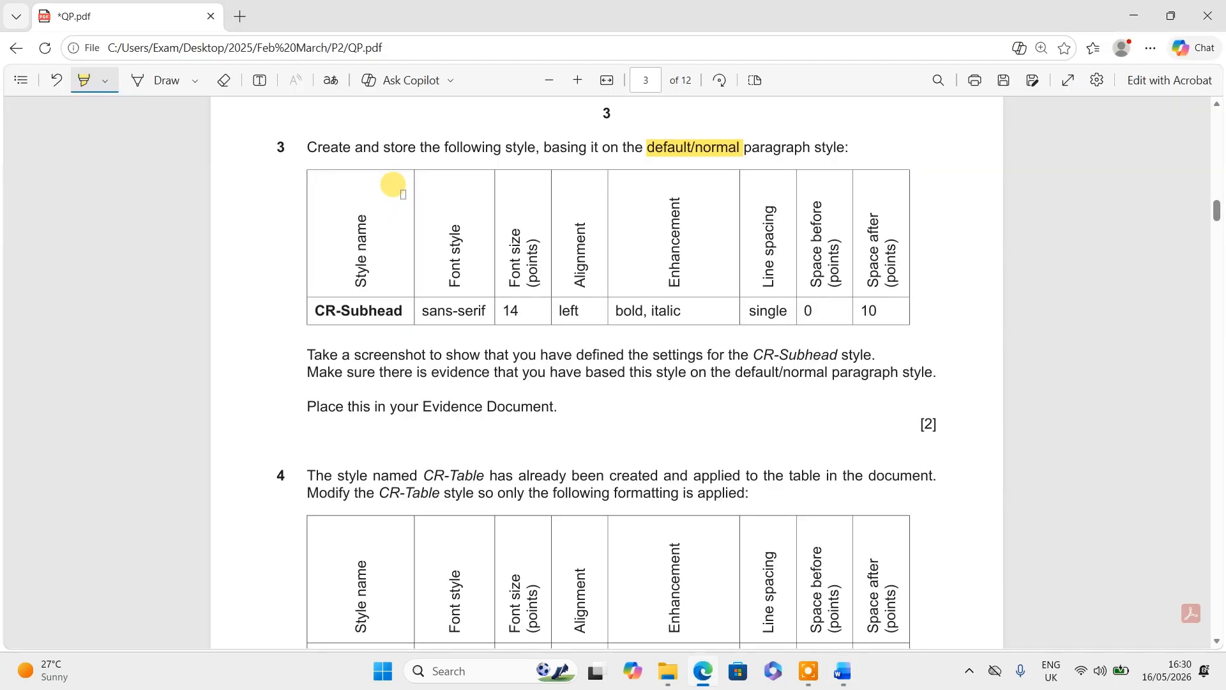
pyautogui.hotkey('alt', 'Tab')
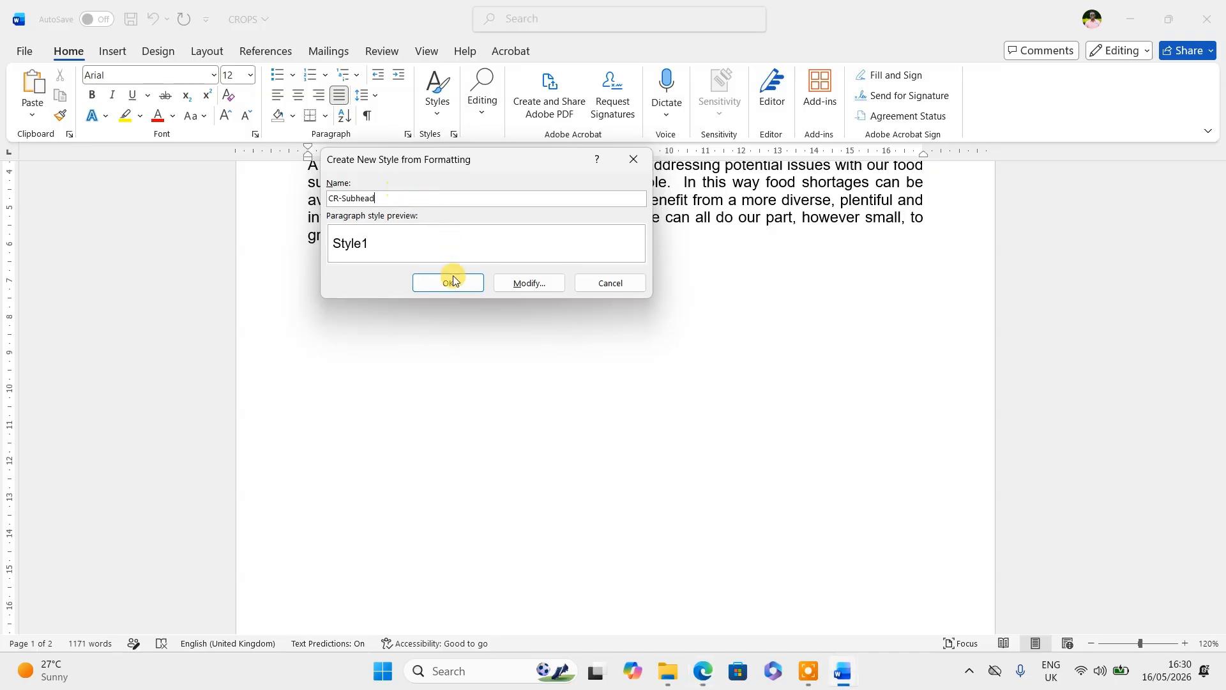
pyautogui.click(523, 285)
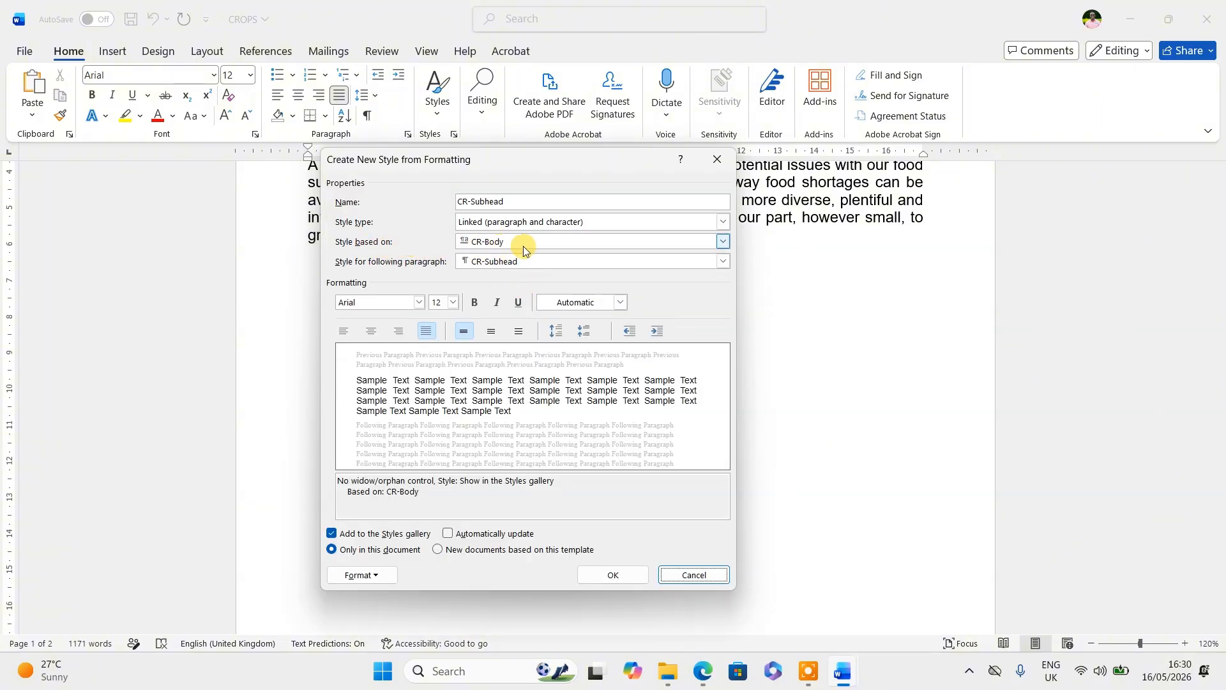
# - Base the CR-Subhead style on Normal
pyautogui.click(723, 243)
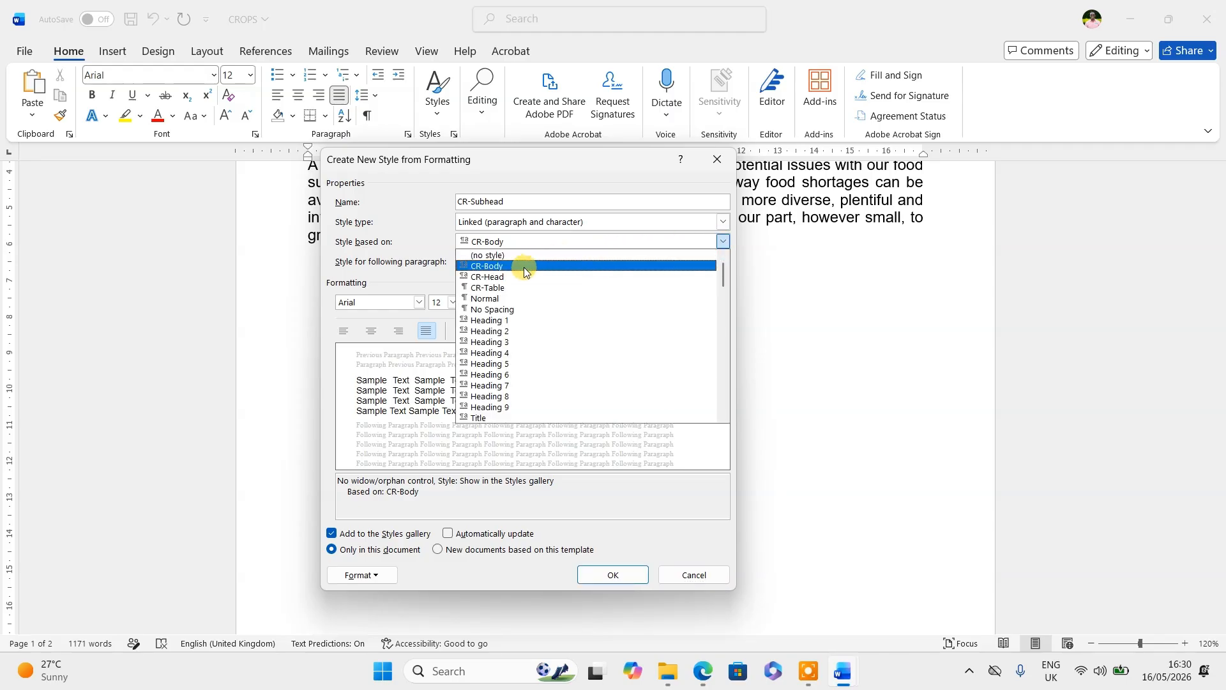
pyautogui.click(495, 304)
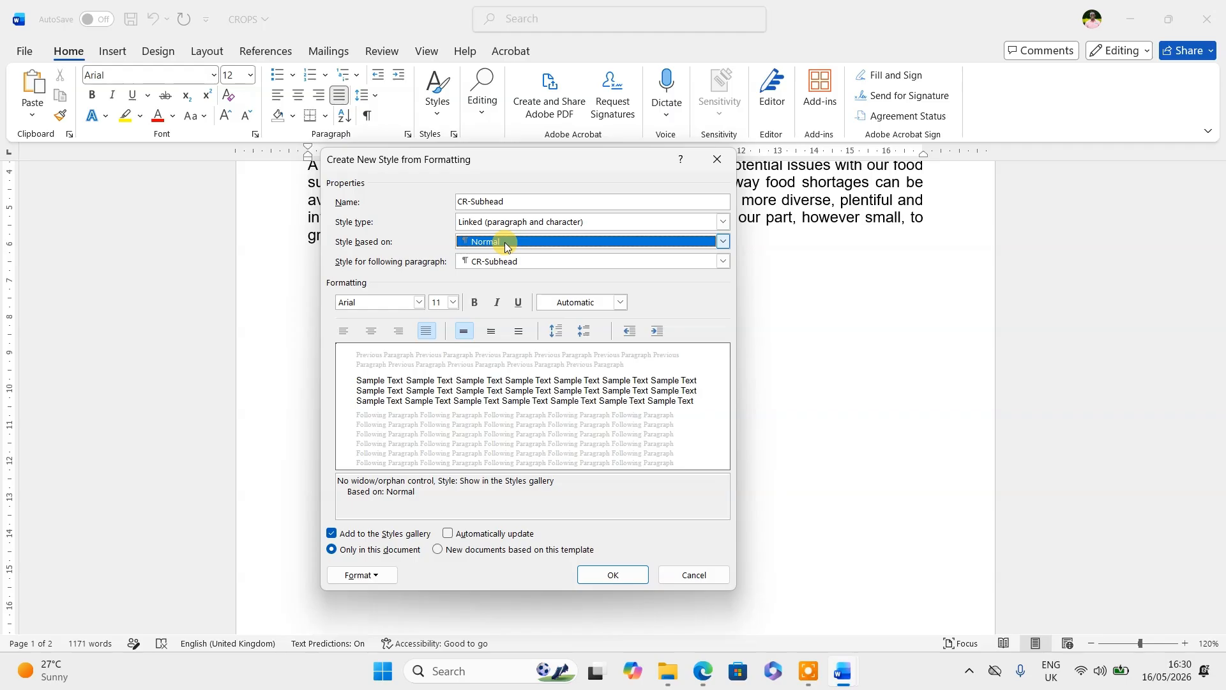
pyautogui.hotkey('alt', 'Tab')
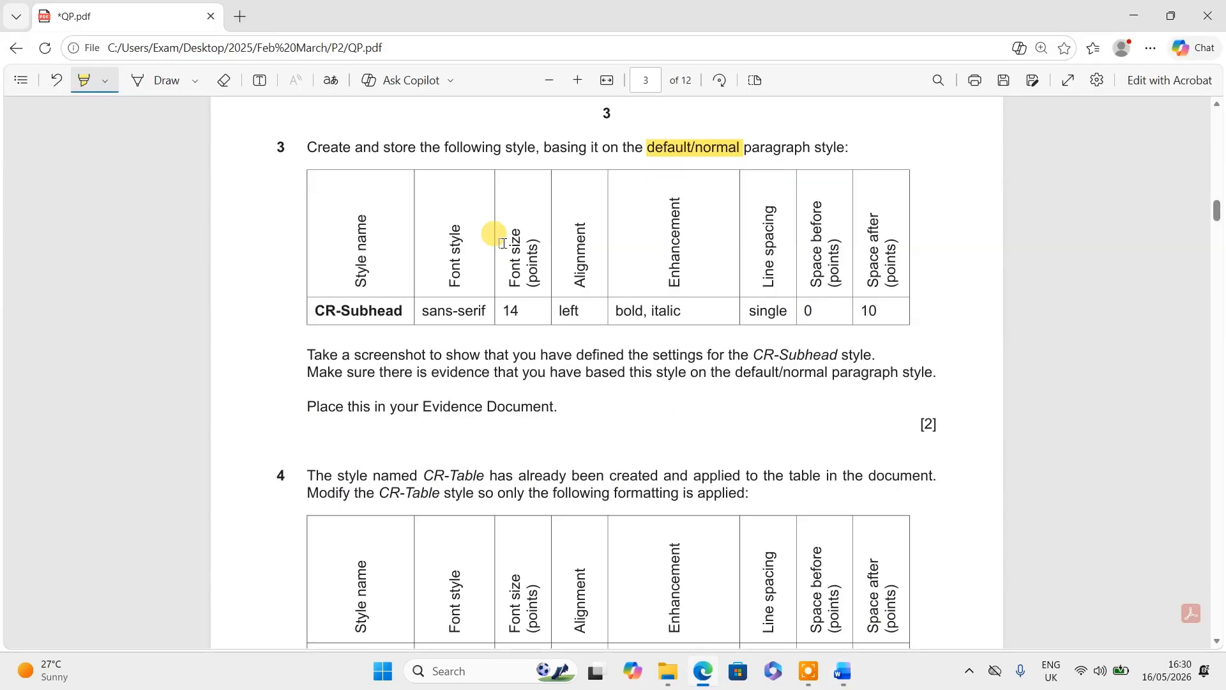
pyautogui.hotkey('alt', 'Tab')
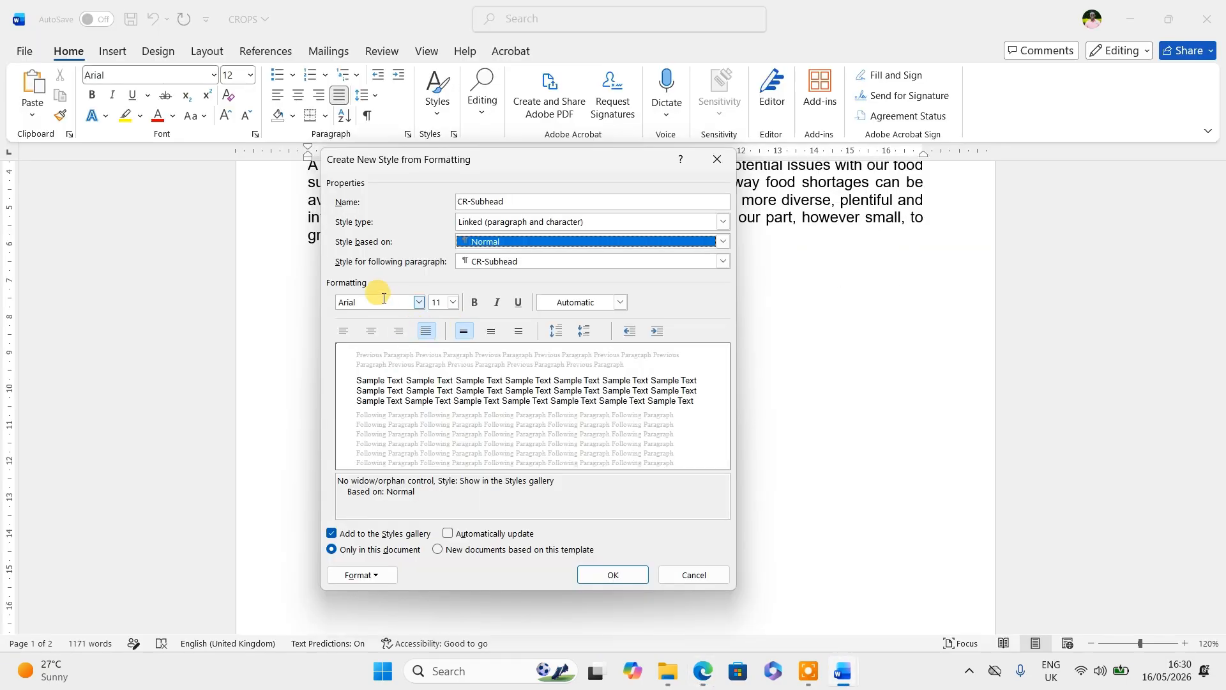
pyautogui.hotkey('alt', 'Tab')
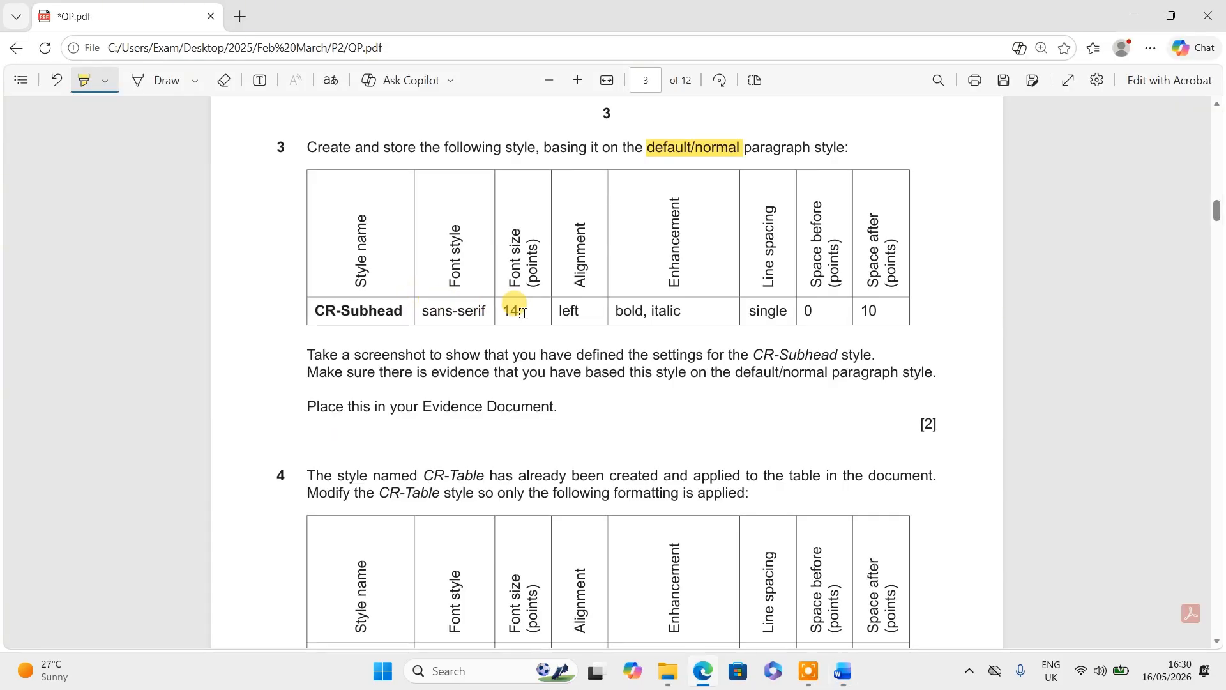
pyautogui.hotkey('alt', 'Tab')
# - Make CR-Subhead 14 pt, left-aligned, bold and italic
pyautogui.click(453, 302)
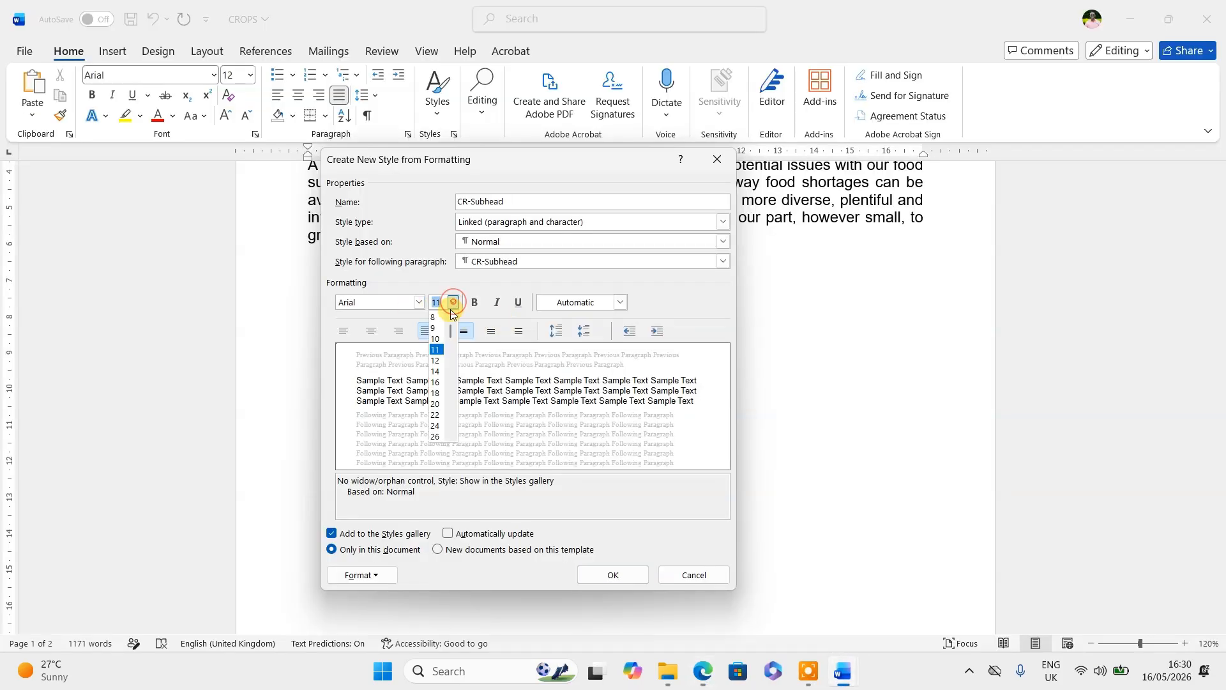
pyautogui.click(442, 372)
pyautogui.hotkey('alt', 'Tab')
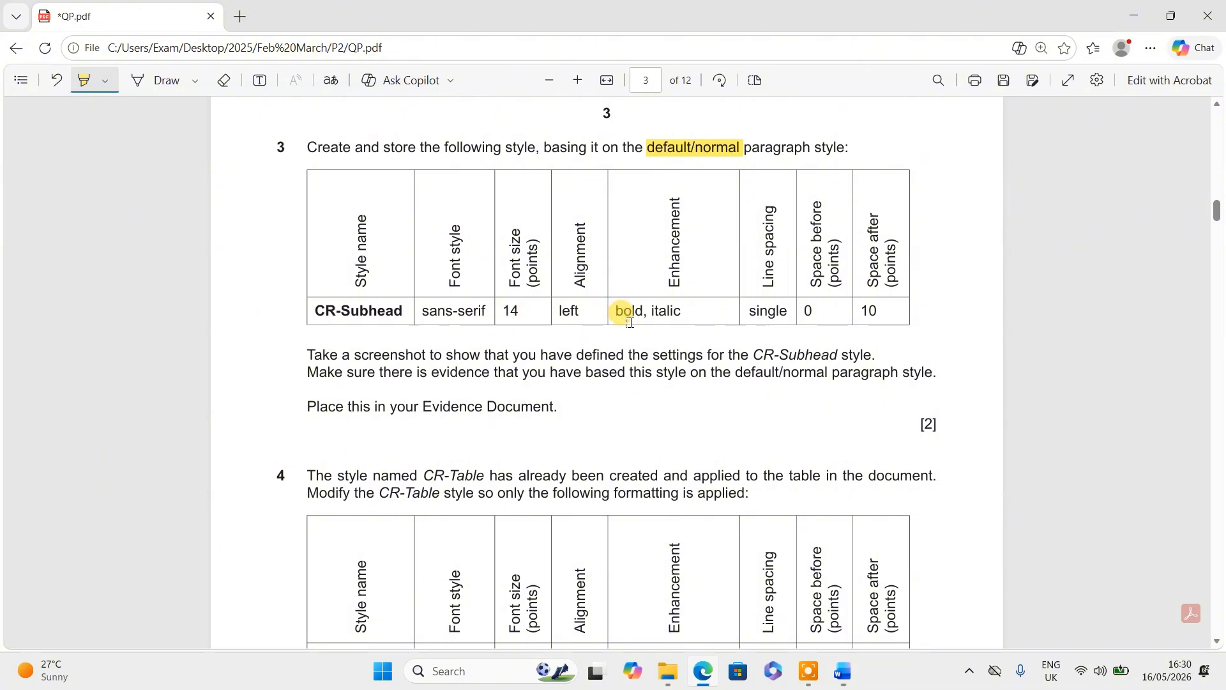
pyautogui.hotkey('alt', 'Tab')
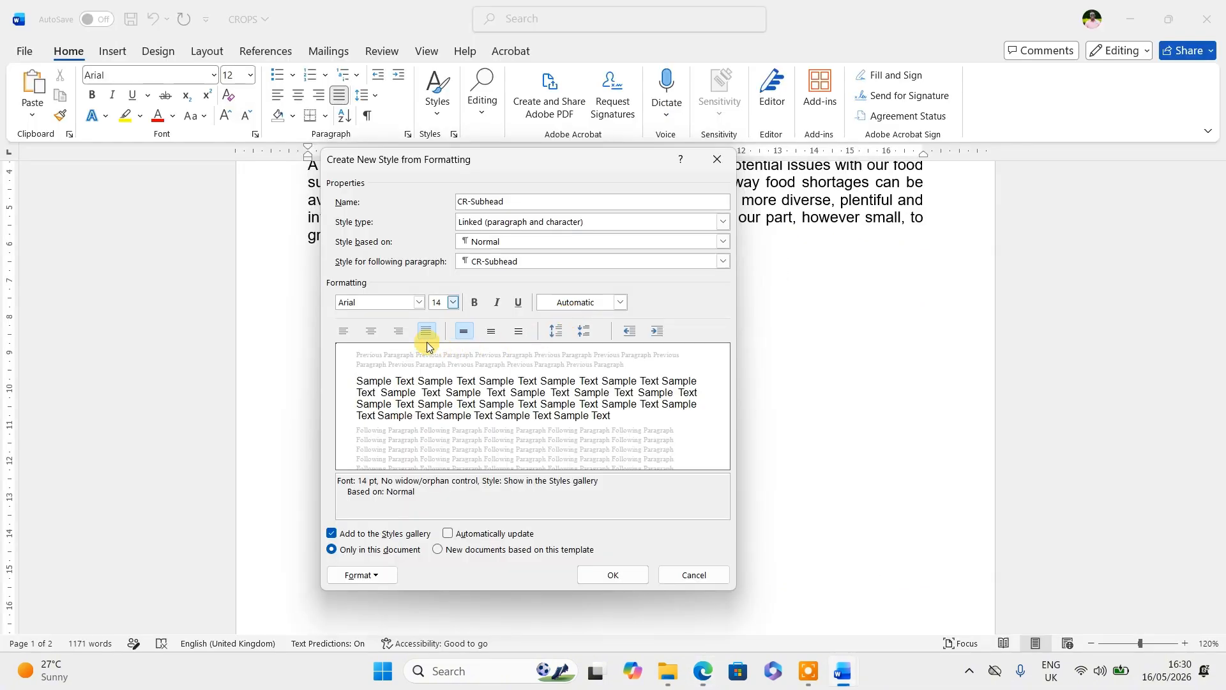
pyautogui.click(347, 329)
pyautogui.hotkey('alt', 'Tab')
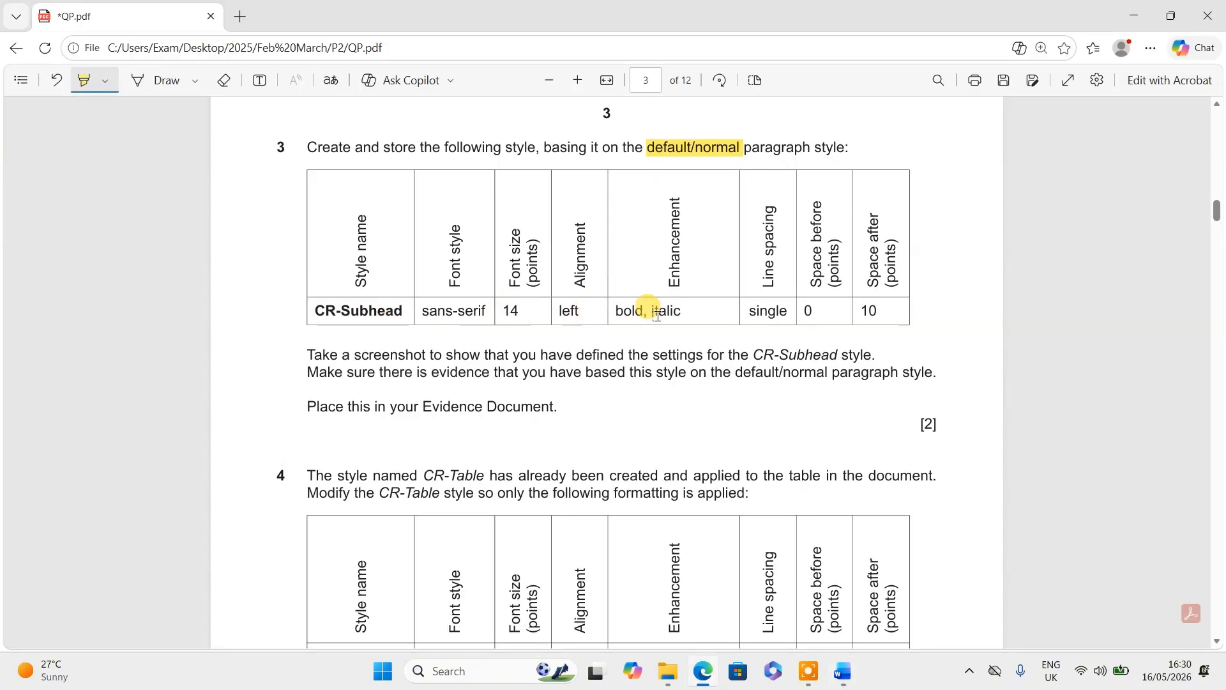
pyautogui.hotkey('alt', 'Tab')
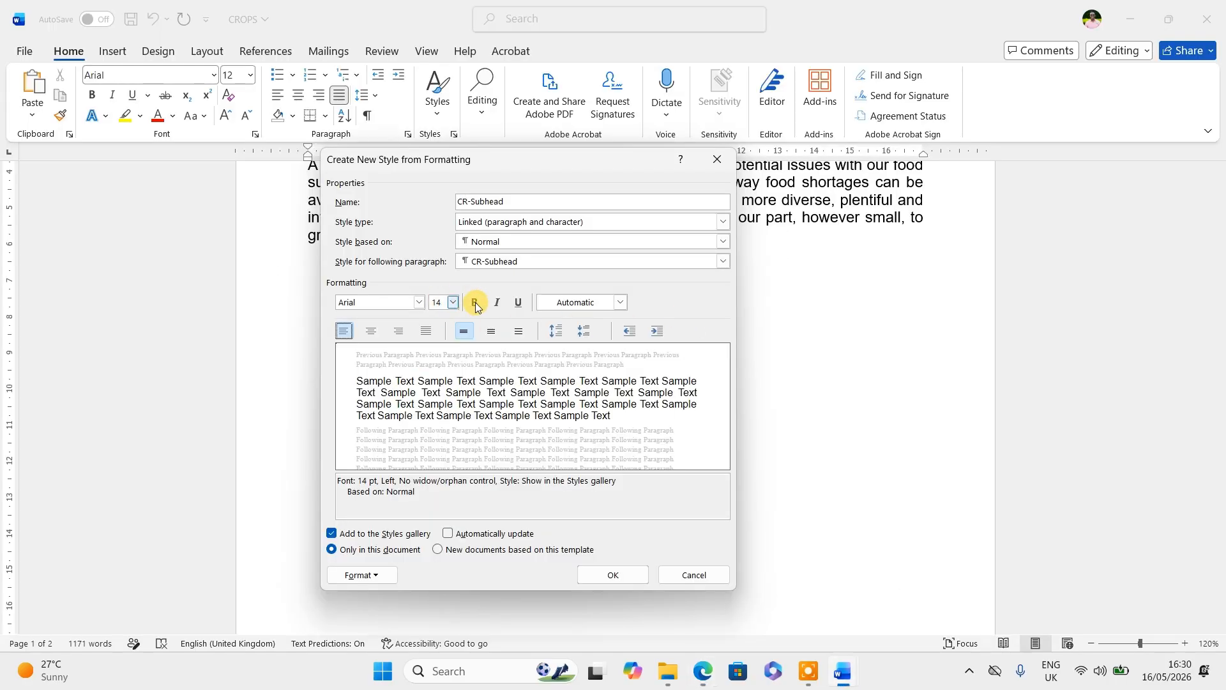
pyautogui.click(475, 303)
pyautogui.click(497, 303)
pyautogui.hotkey('alt', 'Tab')
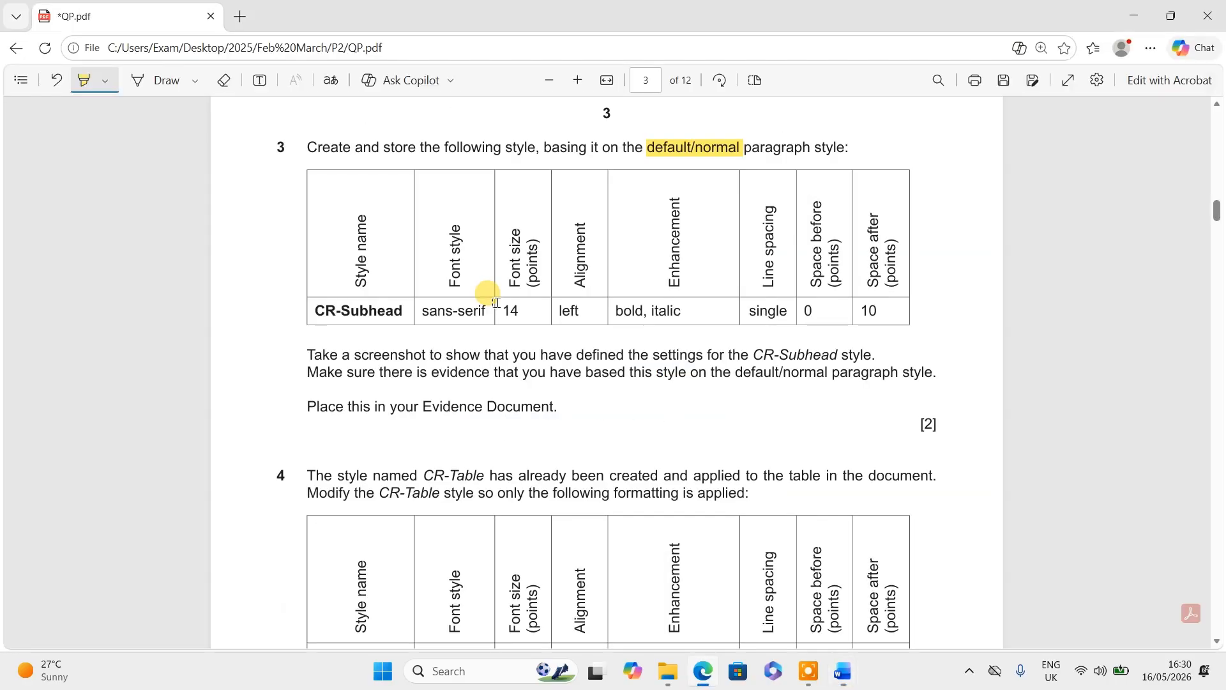